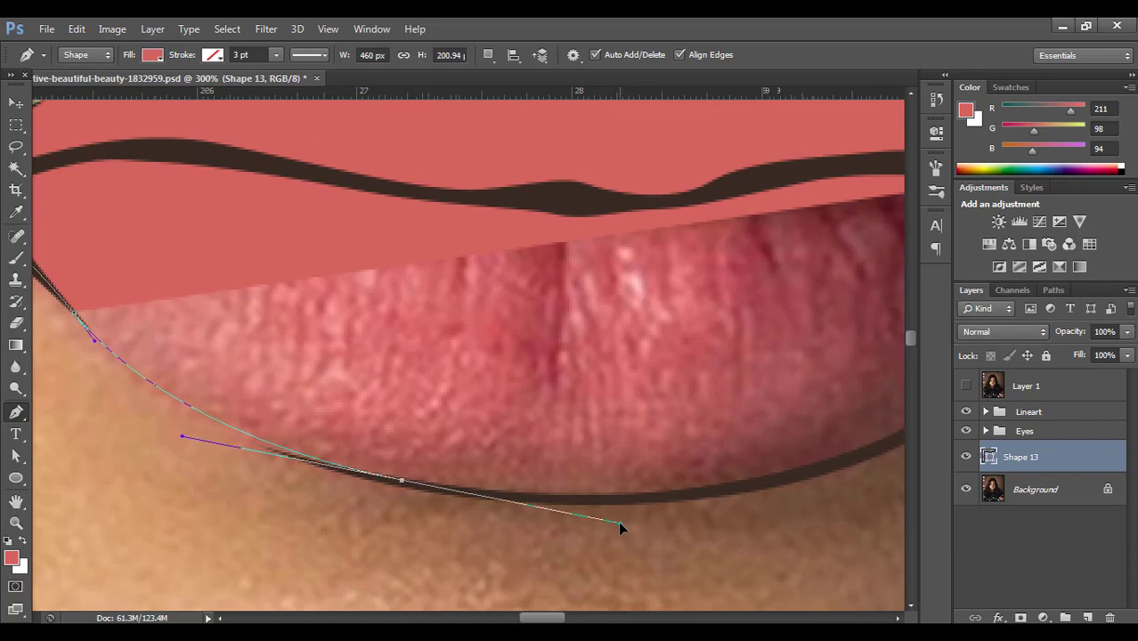
# Step: Undo the last lower-lip anchor and place a flatter curved anchor near the middle of the lip's bottom edge
pyautogui.hscroll(6, 618, 521)
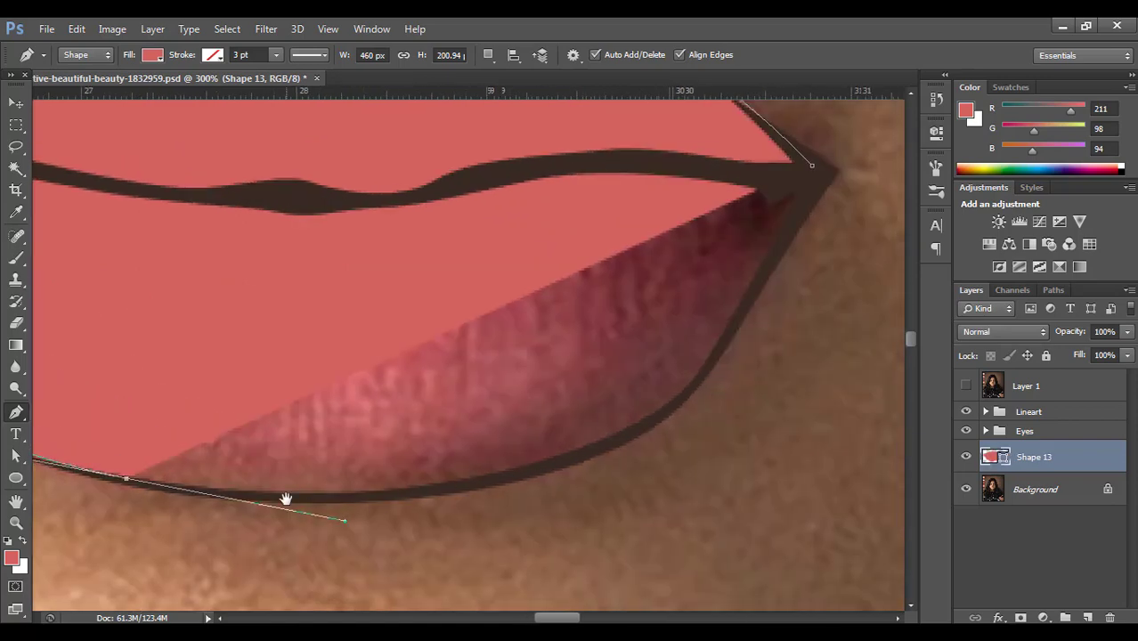
pyautogui.hotkey('ctrl', 'z')
pyautogui.moveTo(196, 489); pyautogui.dragTo(681, 471)
pyautogui.keyDown('alt'); pyautogui.click(411, 391); pyautogui.keyUp('alt')
pyautogui.moveTo(315, 383); pyautogui.dragTo(643, 387)
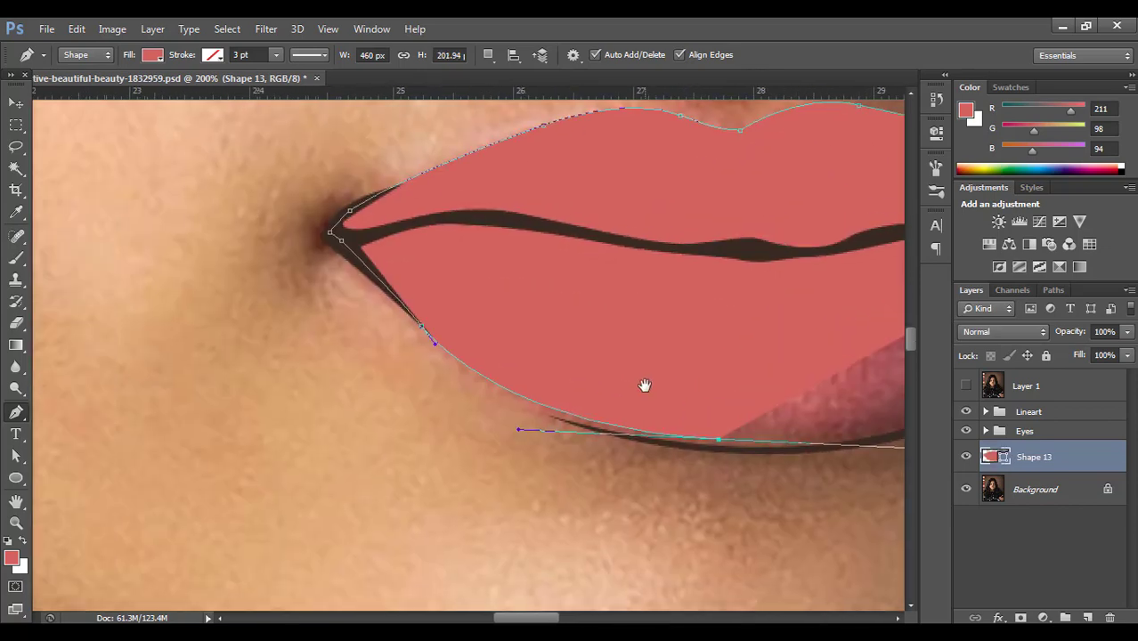
pyautogui.moveTo(725, 391); pyautogui.dragTo(326, 365)
pyautogui.hotkey('ctrl', '+')
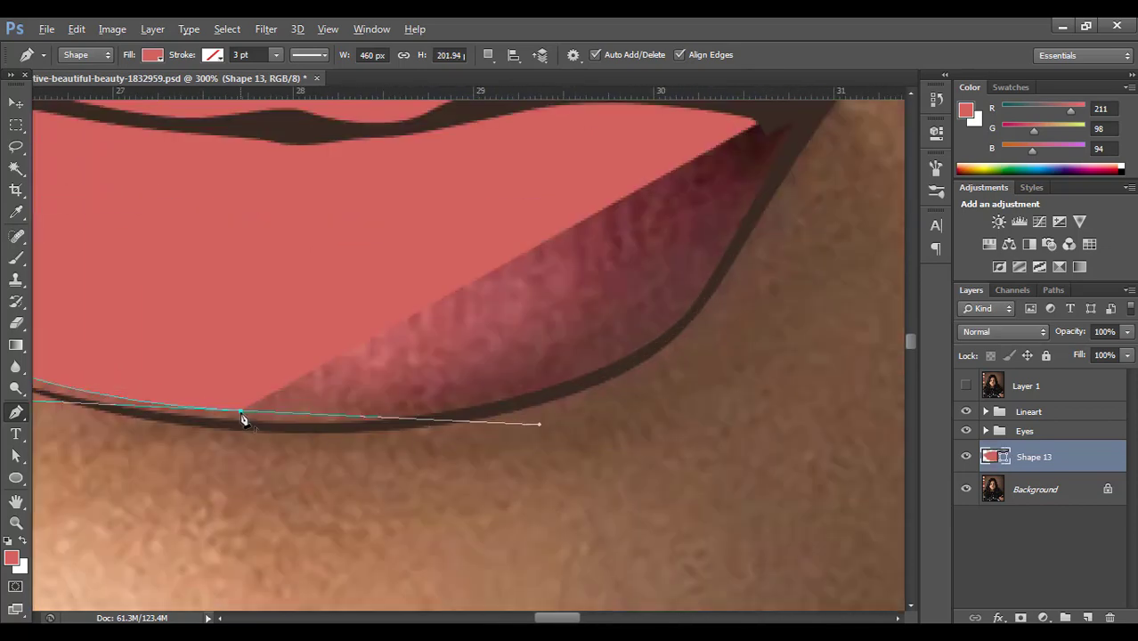
# Step: Continue the lip base path around the right side of the lower lip and close it at the right mouth corner
pyautogui.moveTo(646, 333); pyautogui.dragTo(692, 300)
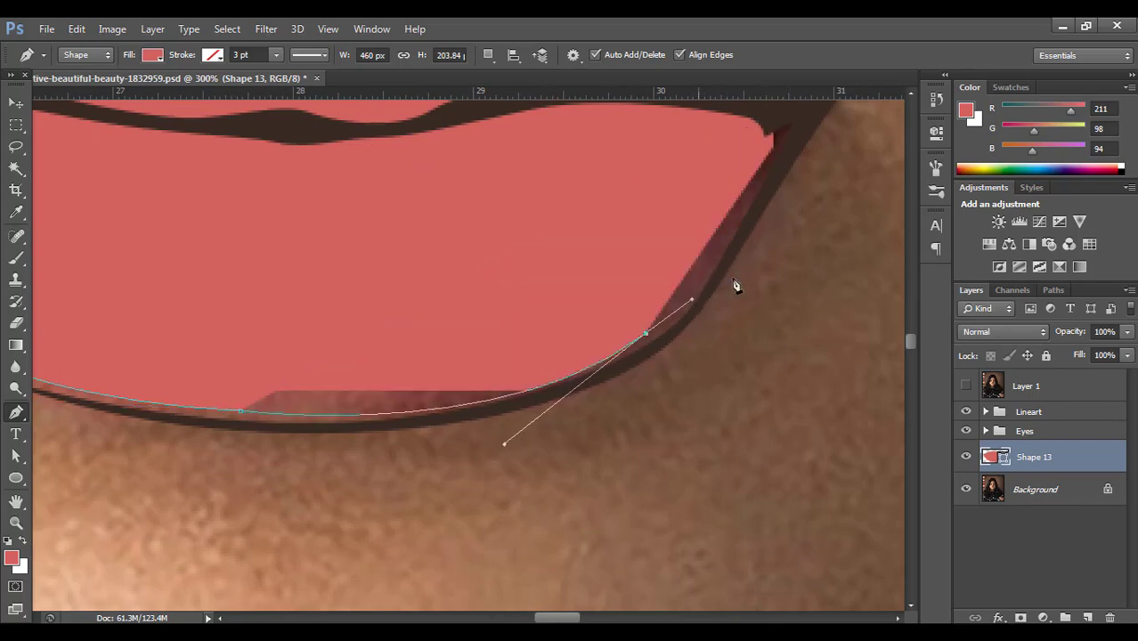
pyautogui.moveTo(749, 226); pyautogui.dragTo(638, 323)
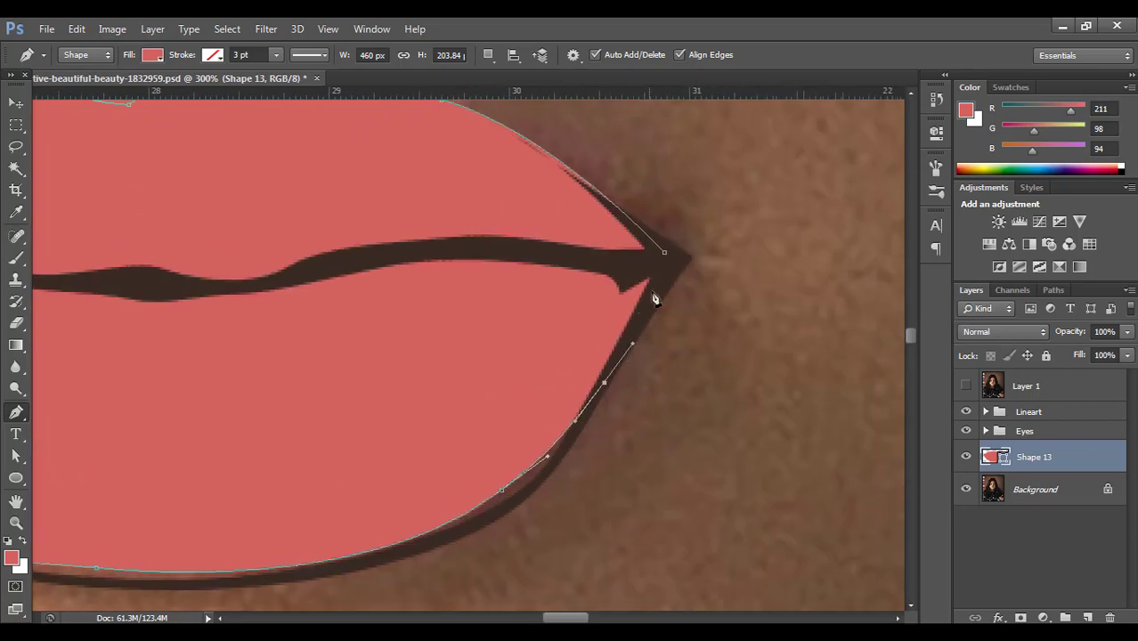
pyautogui.click(664, 253)
# Step: Reshape the inner edge of the lineart on the lower lip's right side to meet the red lip fill
pyautogui.moveTo(434, 430); pyautogui.dragTo(628, 288)
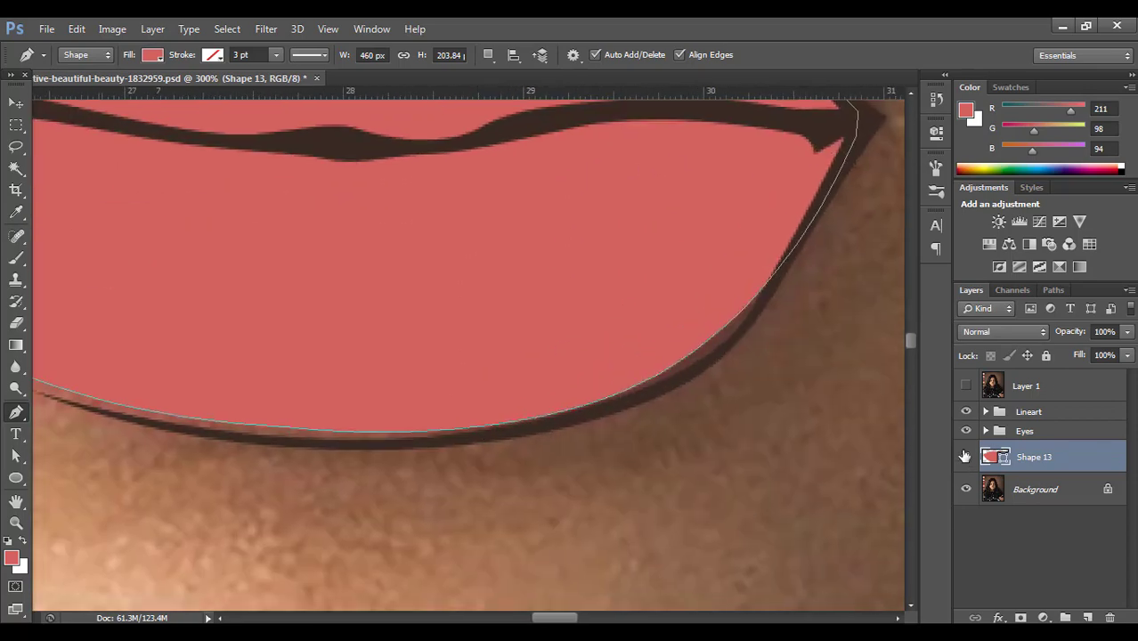
pyautogui.click(997, 415)
pyautogui.click(15, 456)
pyautogui.click(299, 447)
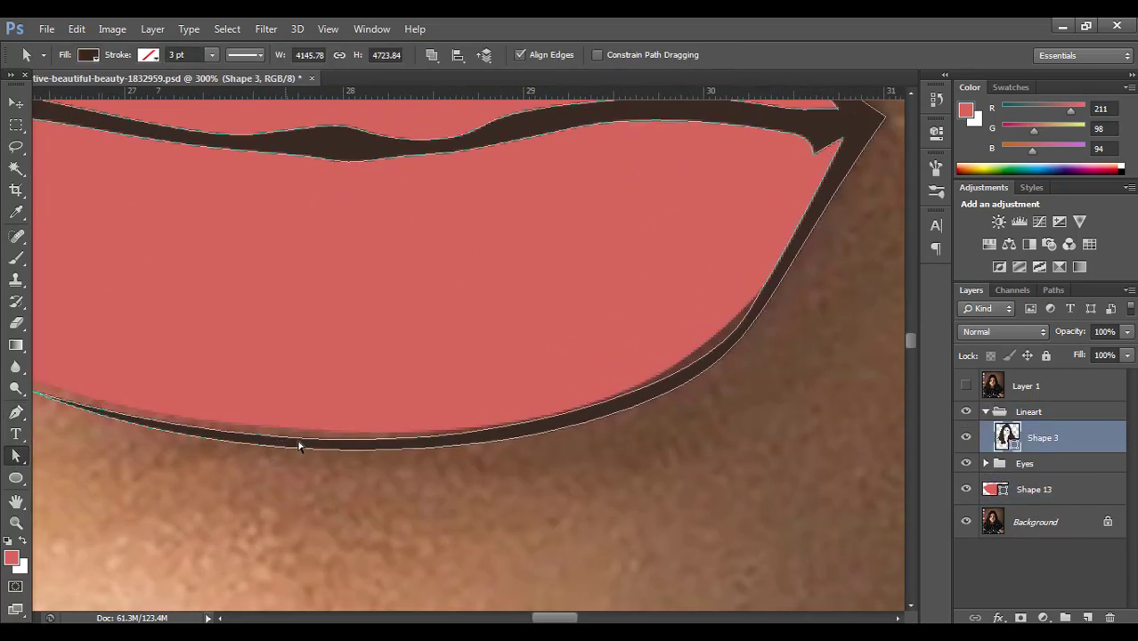
pyautogui.click(315, 440)
pyautogui.keyDown('ctrl'); pyautogui.click(595, 426); pyautogui.keyUp('ctrl')
pyautogui.moveTo(805, 302); pyautogui.dragTo(676, 391)
pyautogui.click(669, 365)
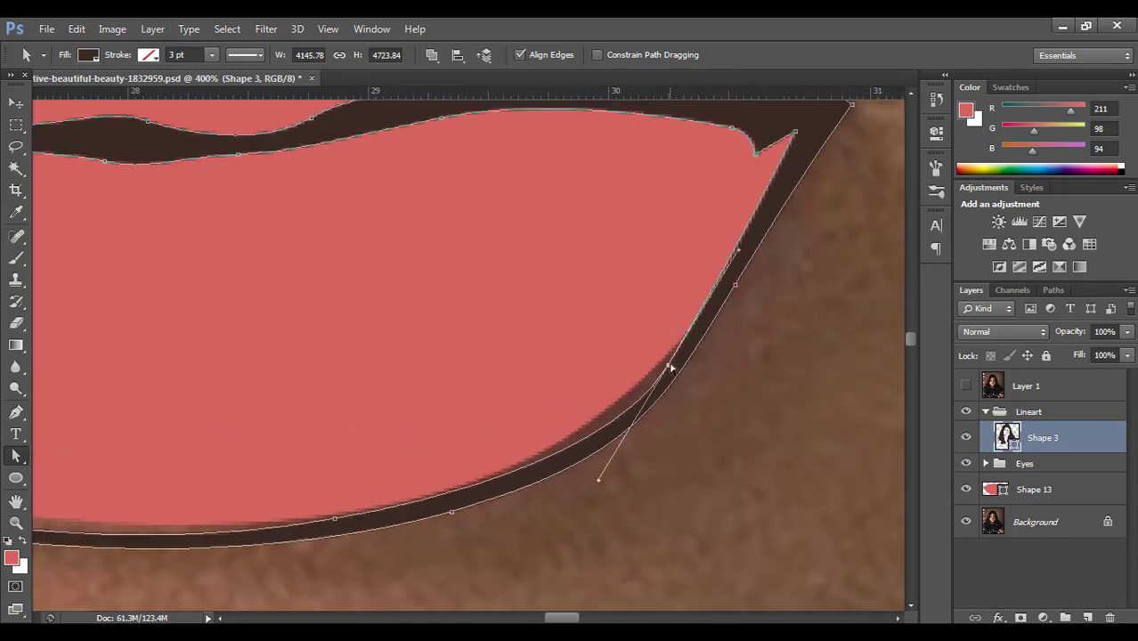
pyautogui.moveTo(734, 257); pyautogui.dragTo(765, 242)
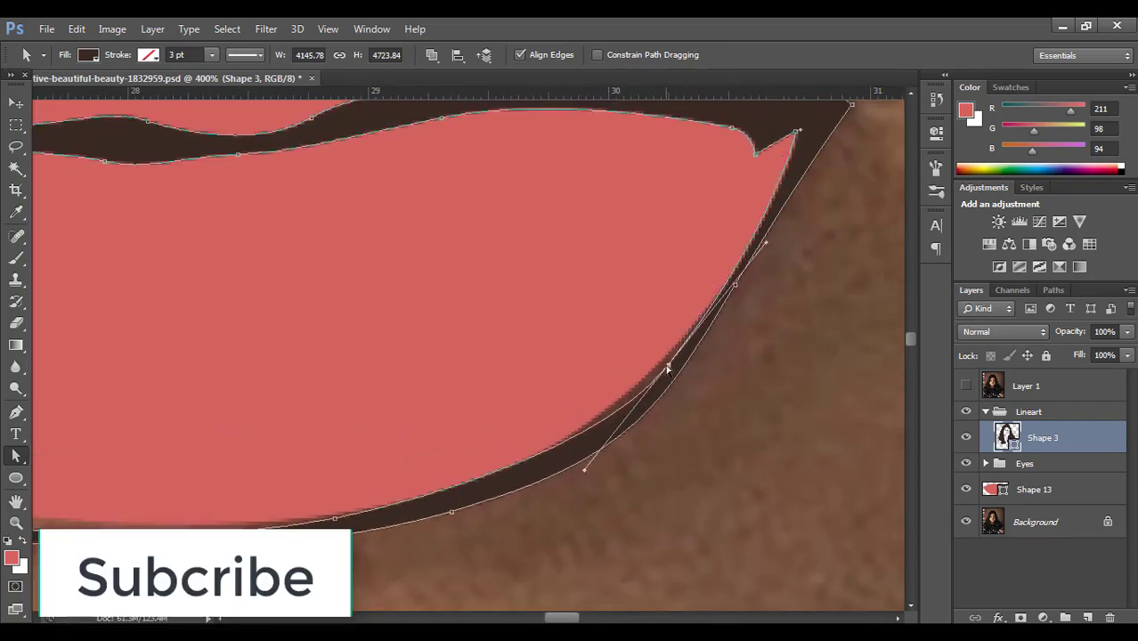
pyautogui.moveTo(668, 367); pyautogui.dragTo(659, 362)
pyautogui.click(749, 266)
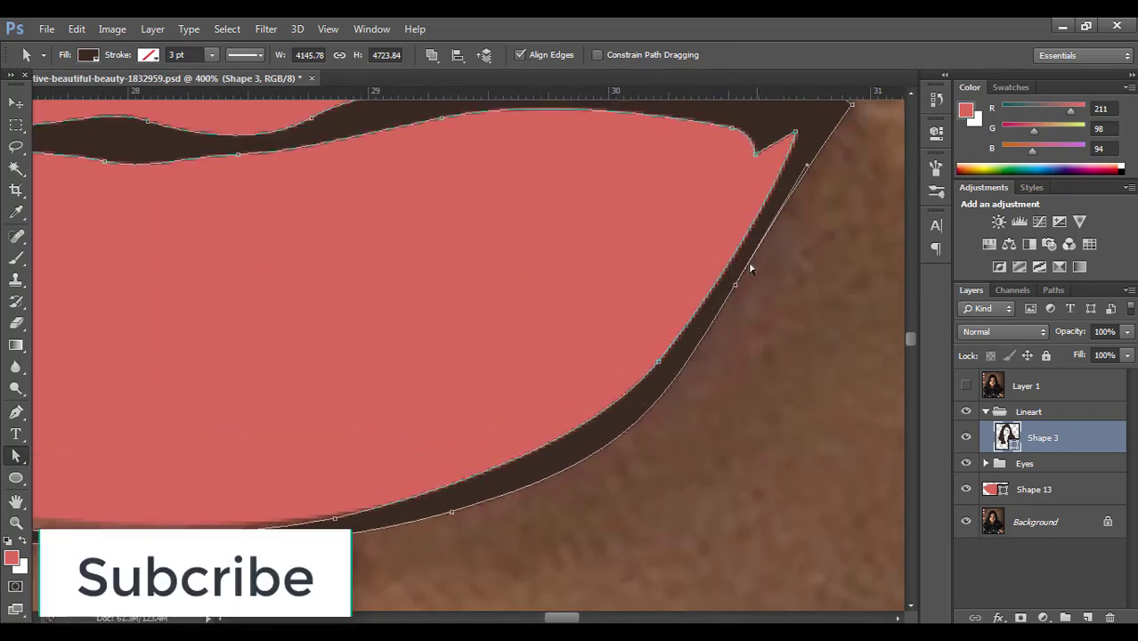
# Step: Adjust the left tip and curve handles of the lineart under the lower lip to follow the lip fill's bottom edge
pyautogui.moveTo(330, 522); pyautogui.dragTo(534, 455)
pyautogui.click(527, 460)
pyautogui.moveTo(223, 445); pyautogui.dragTo(661, 430)
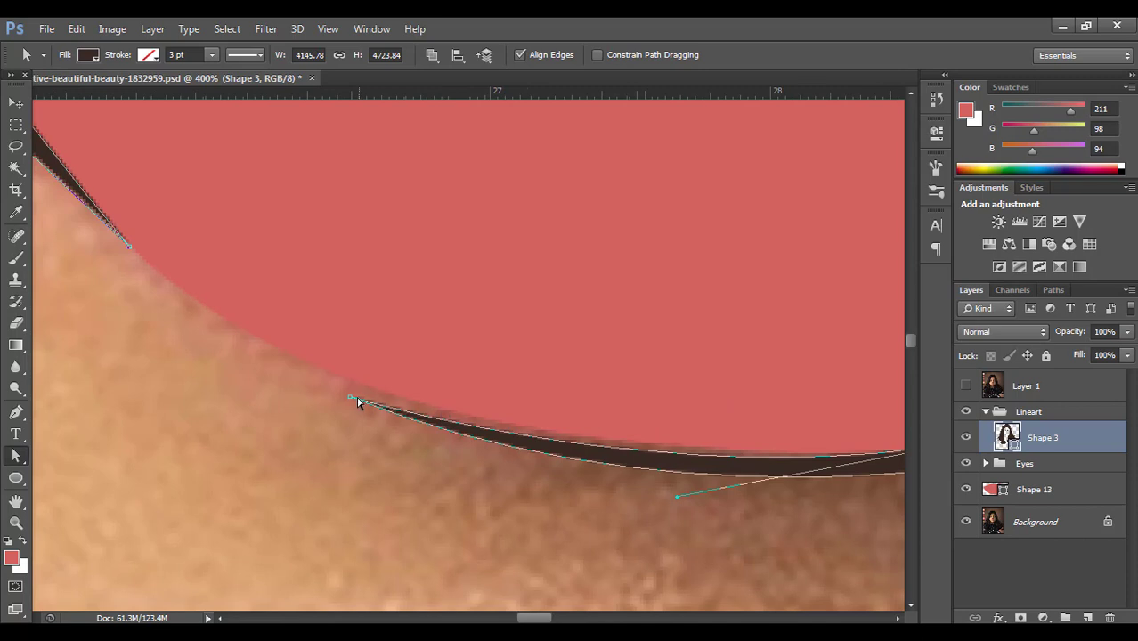
pyautogui.moveTo(352, 397); pyautogui.dragTo(386, 391)
pyautogui.moveTo(676, 426); pyautogui.dragTo(293, 422)
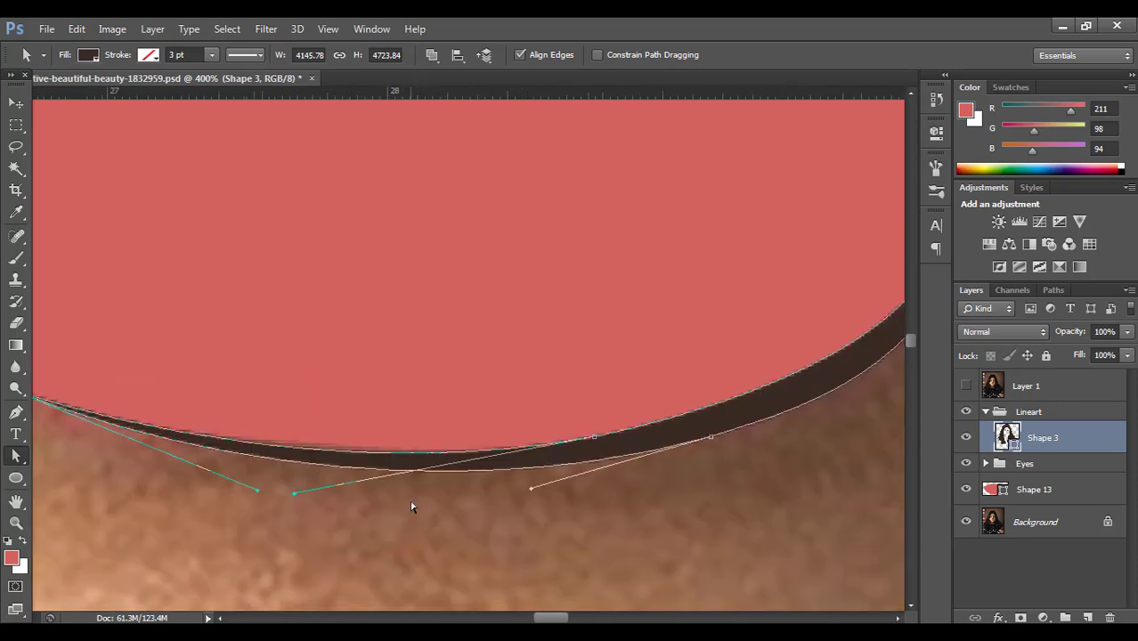
pyautogui.moveTo(295, 493); pyautogui.dragTo(252, 522)
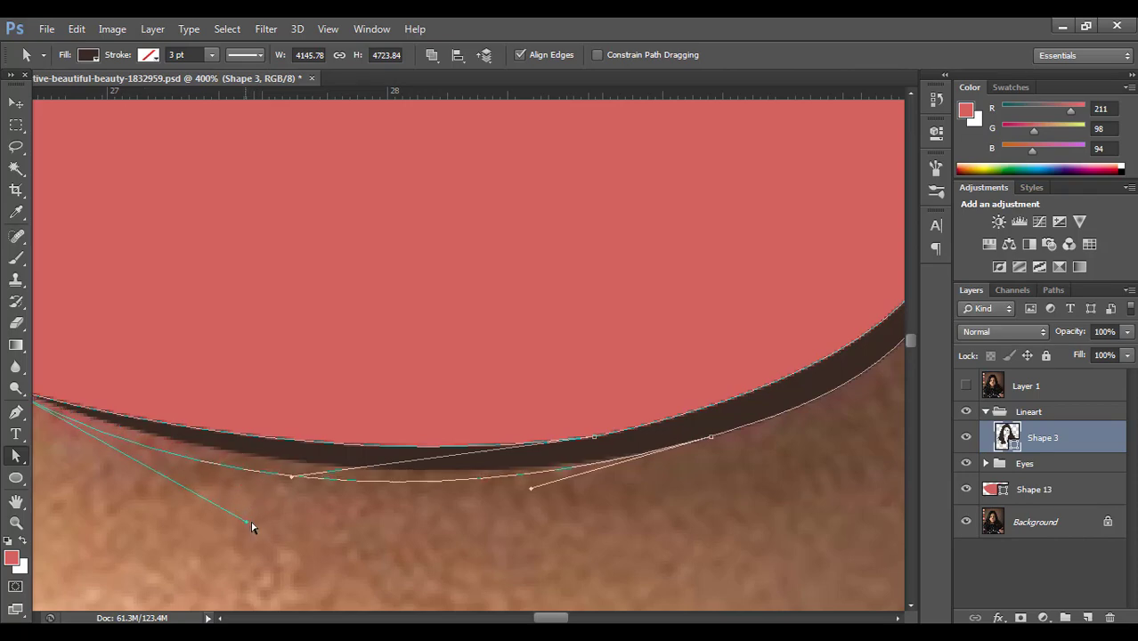
pyautogui.click(616, 363)
# Step: Set the foreground colour to the darker red palette swatch, RGB 171, 75, 76
pyautogui.moveTo(613, 361); pyautogui.dragTo(107, 178)
pyautogui.hotkey('ctrl', '-')
pyautogui.click(18, 104)
pyautogui.moveTo(521, 252); pyautogui.dragTo(652, 486)
pyautogui.keyDown('alt'); pyautogui.click(468, 399); pyautogui.keyUp('alt')
pyautogui.moveTo(285, 354); pyautogui.dragTo(245, 464)
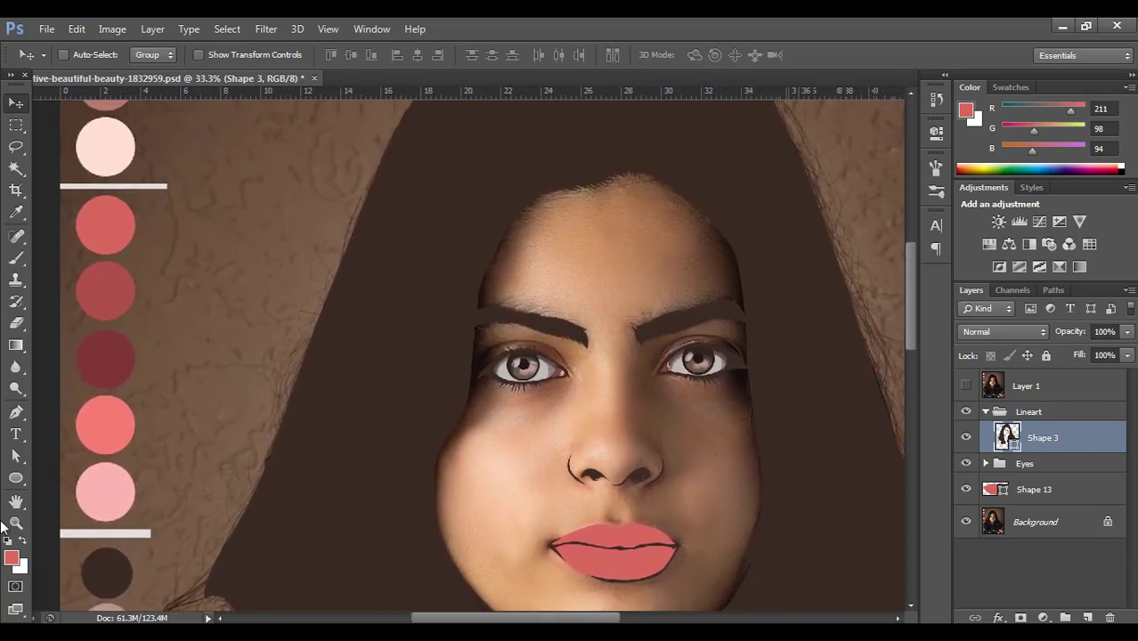
pyautogui.click(12, 557)
pyautogui.press('Return')
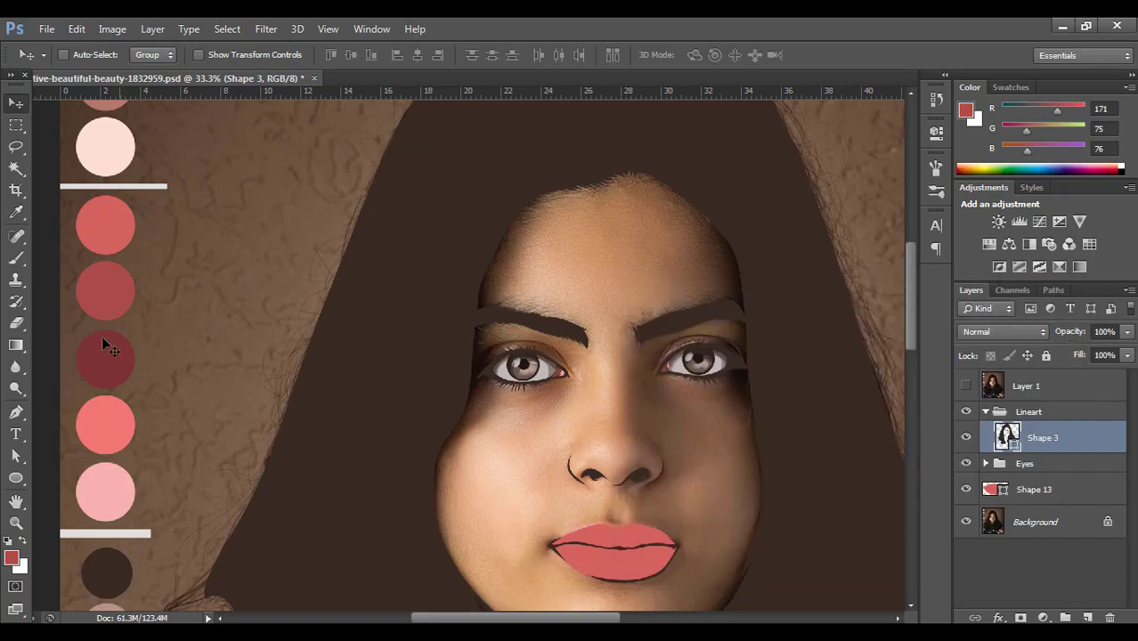
# Step: Collapse the Lineart group, select the Shape 13 lip layer with the Pen tool active, and show the Layer 1 photo
pyautogui.click(16, 413)
pyautogui.moveTo(631, 511); pyautogui.dragTo(569, 349)
pyautogui.keyDown('ctrl'); pyautogui.click(576, 405); pyautogui.keyUp('ctrl')
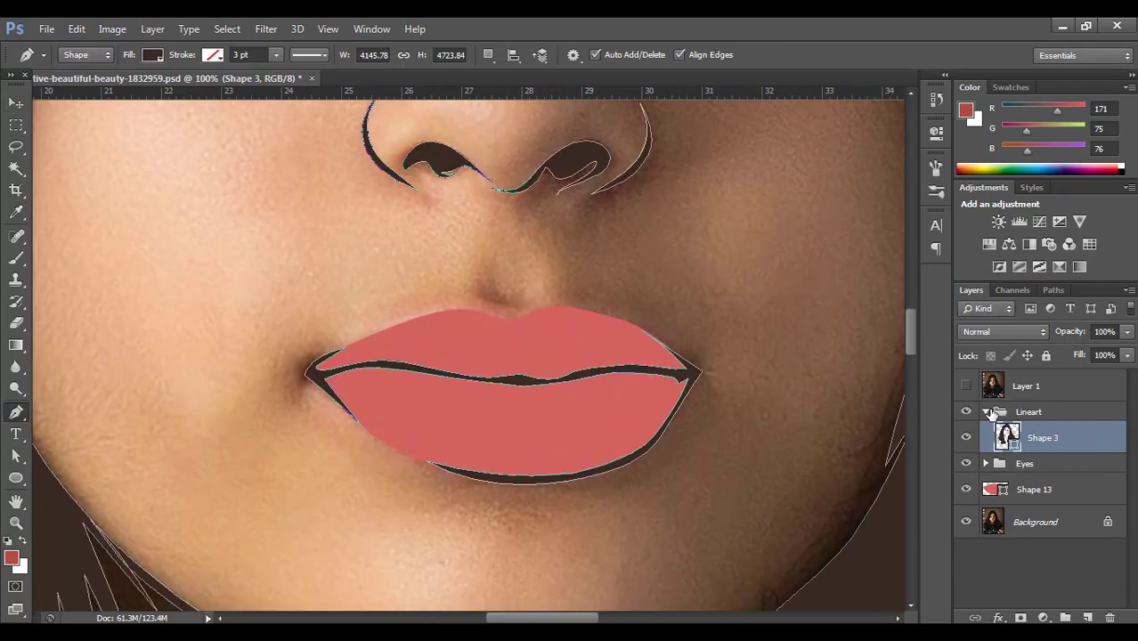
pyautogui.click(985, 411)
pyautogui.click(1033, 463)
pyautogui.click(966, 385)
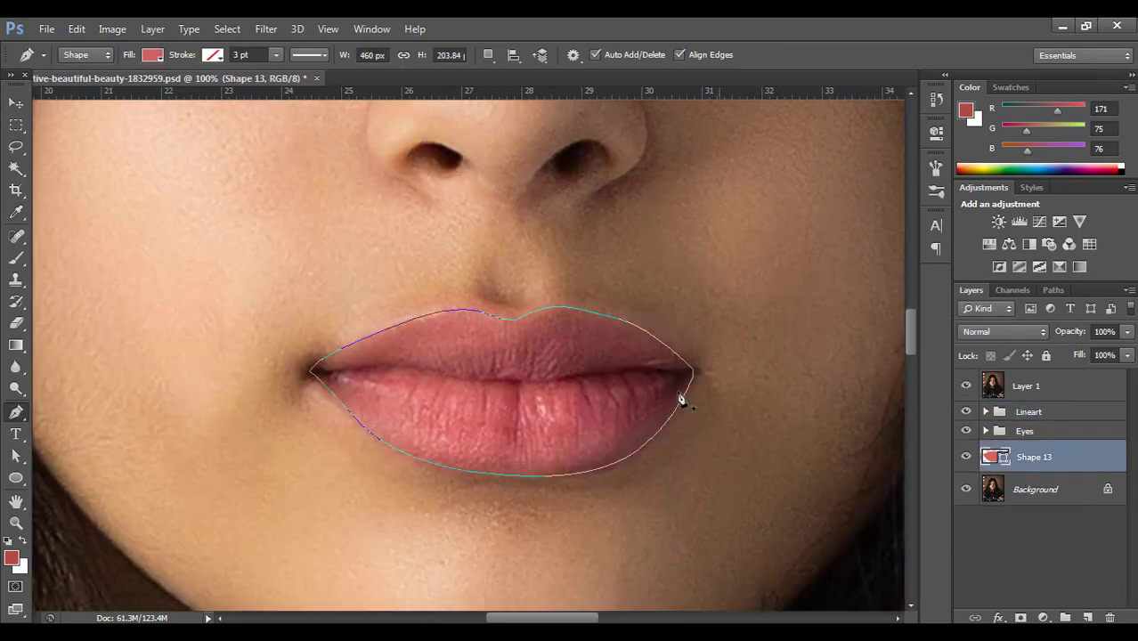
pyautogui.keyDown('ctrl'); pyautogui.click(546, 359); pyautogui.keyUp('ctrl')
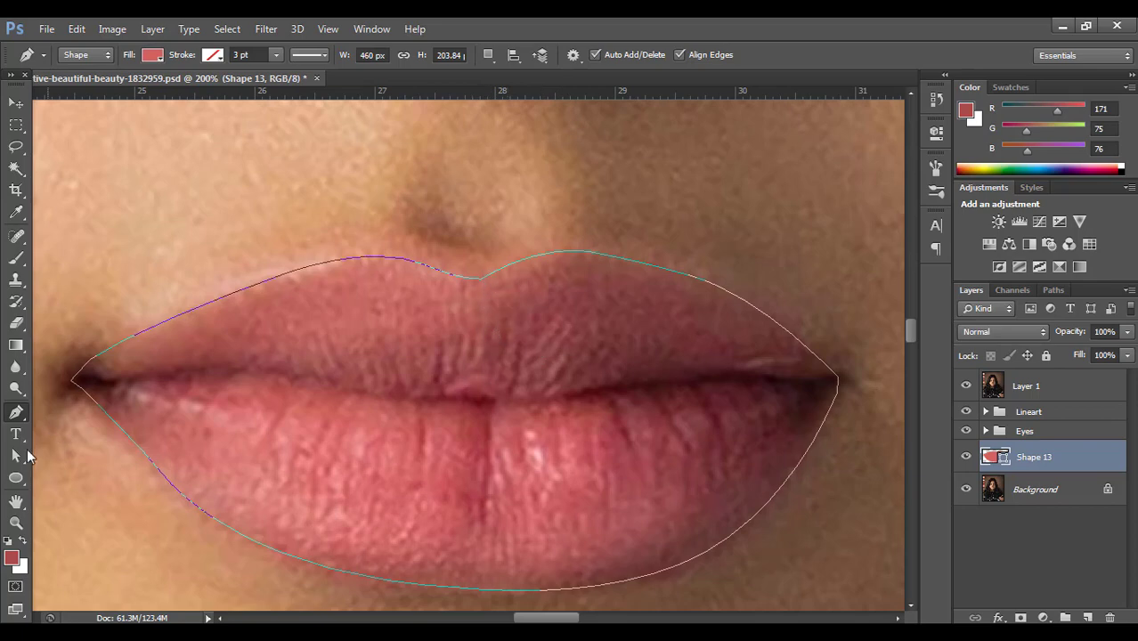
# Step: Refine the Shape 13 lip outline by adjusting the cupid's bow curve and moving the right corner anchor outward to match the photo
pyautogui.click(16, 456)
pyautogui.click(556, 255)
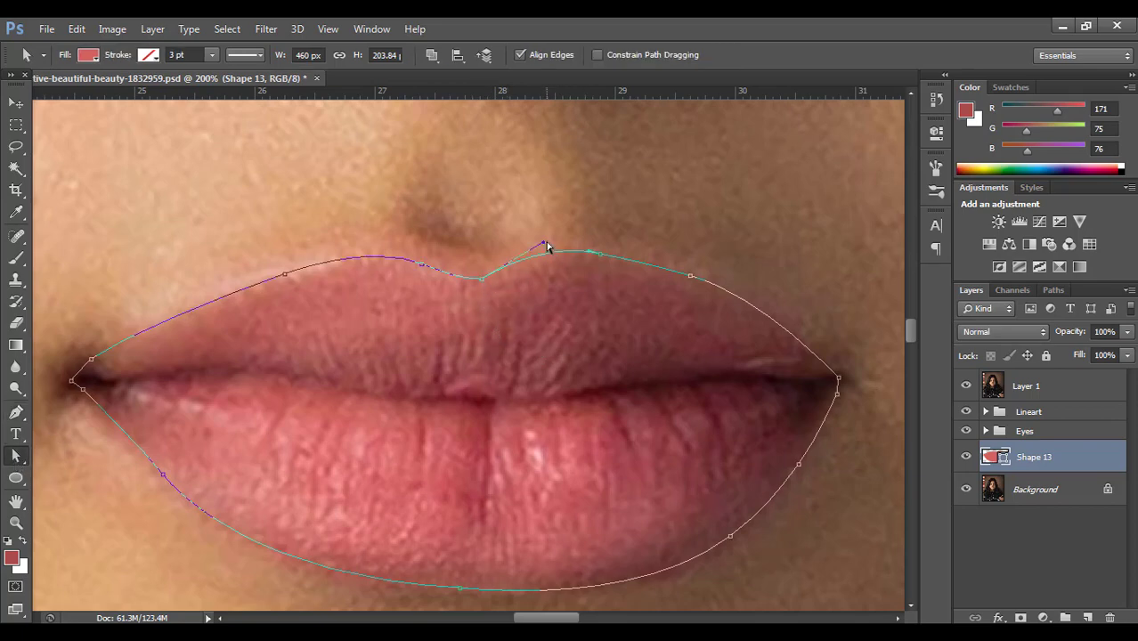
pyautogui.moveTo(542, 244); pyautogui.dragTo(540, 248)
pyautogui.click(660, 227)
pyautogui.moveTo(537, 252); pyautogui.dragTo(546, 248)
pyautogui.click(690, 277)
pyautogui.moveTo(839, 381); pyautogui.dragTo(846, 376)
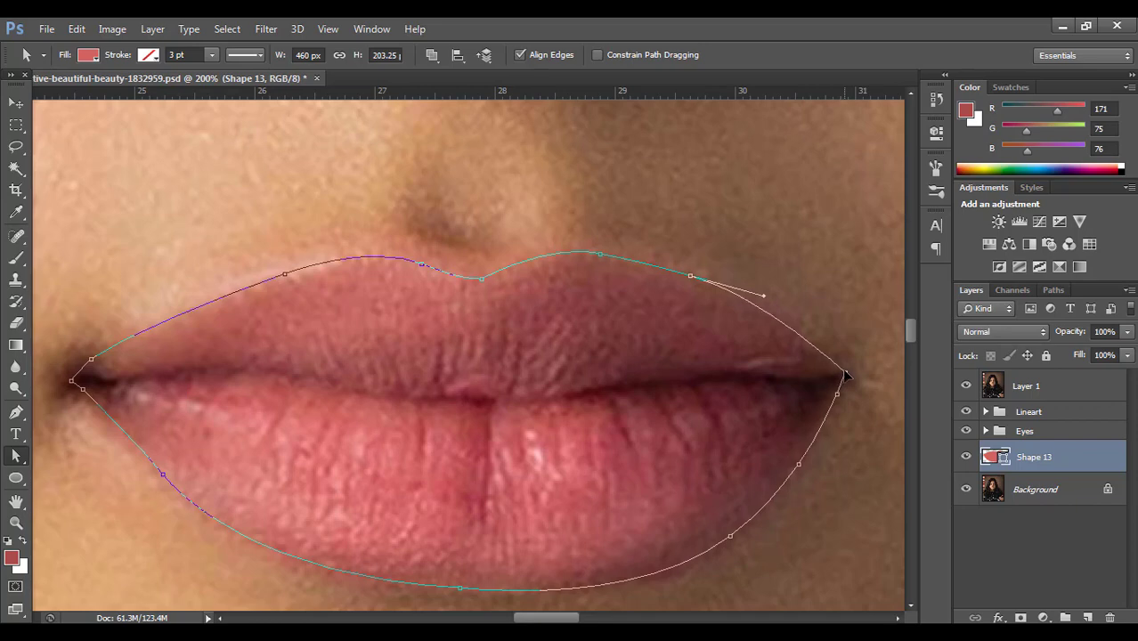
pyautogui.click(814, 296)
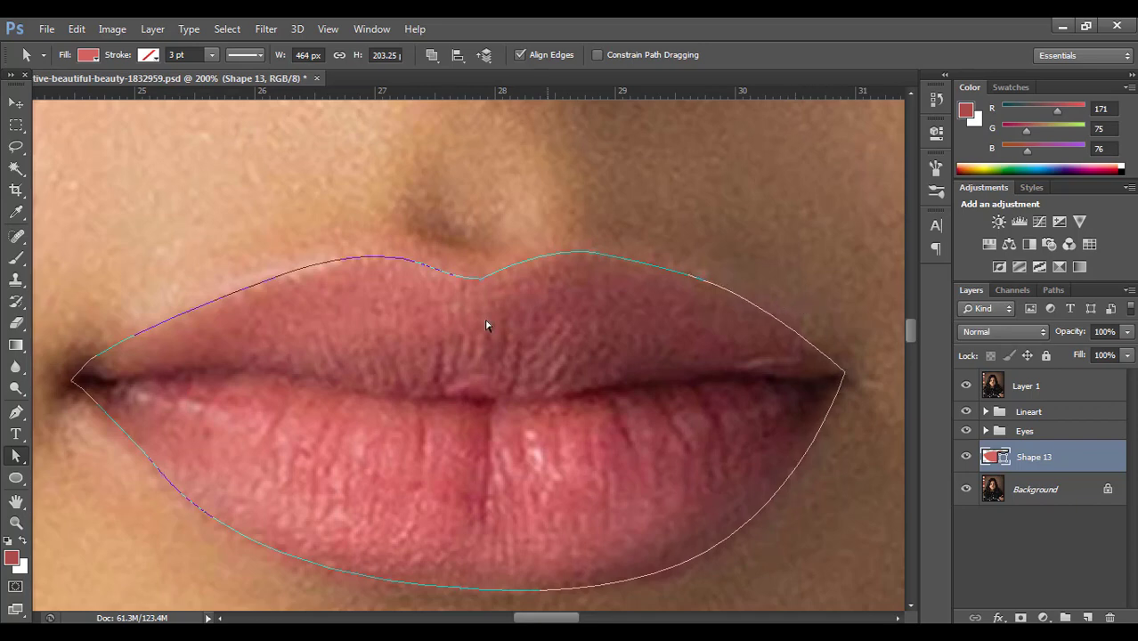
pyautogui.click(285, 275)
pyautogui.click(261, 249)
# Step: Toggle the Layer 1 photo repeatedly to compare it with the lip fill and lineart, leaving it hidden
pyautogui.click(966, 386)
pyautogui.click(966, 385)
pyautogui.click(966, 385)
pyautogui.click(966, 386)
pyautogui.click(965, 386)
pyautogui.click(965, 385)
pyautogui.click(965, 386)
# Step: Thin the Shape 3 lineart under the lower lip by raising its lower edge's curve handle and right-hand anchor
pyautogui.scroll(-3, 780, 489)
pyautogui.hscroll(-1, 780, 489)
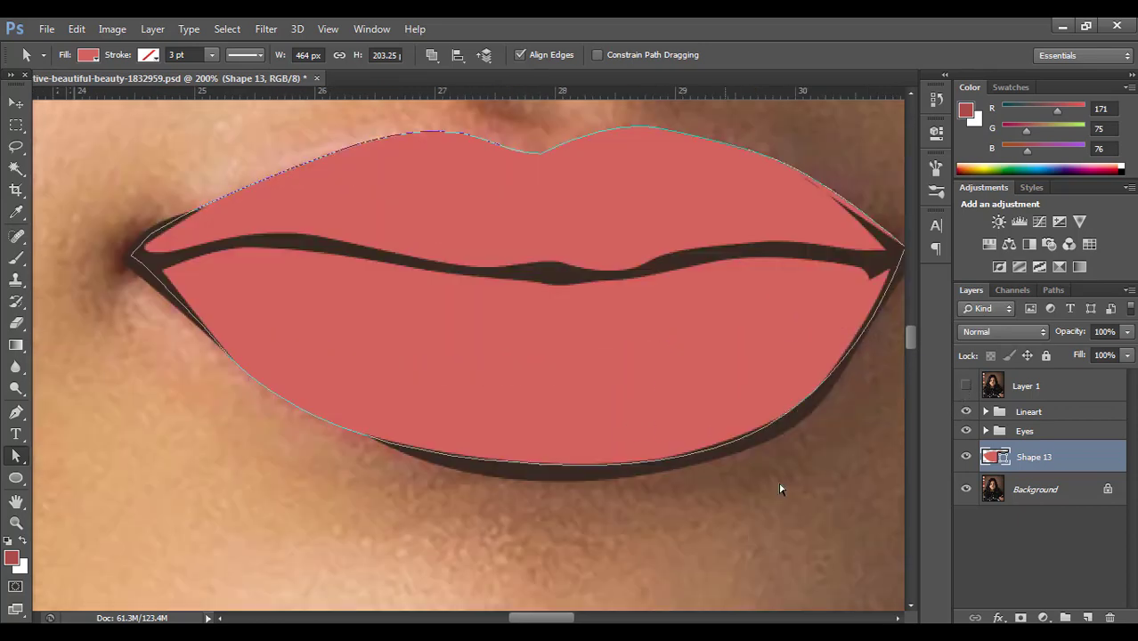
pyautogui.click(1025, 414)
pyautogui.click(611, 476)
pyautogui.click(532, 481)
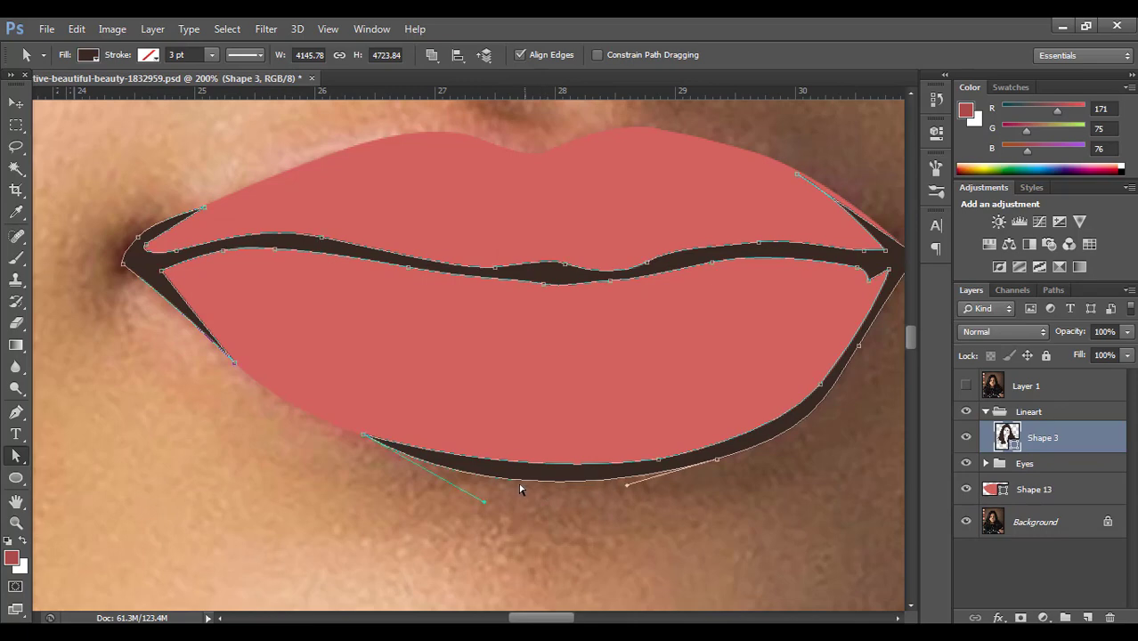
pyautogui.moveTo(484, 502); pyautogui.dragTo(504, 491)
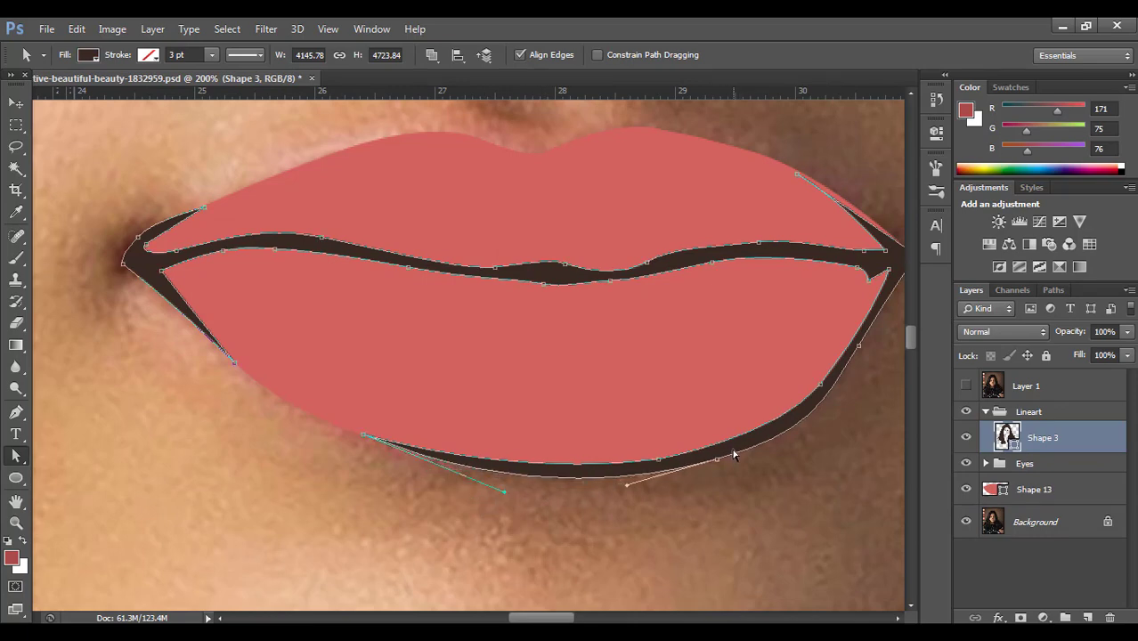
pyautogui.moveTo(717, 459); pyautogui.dragTo(720, 454)
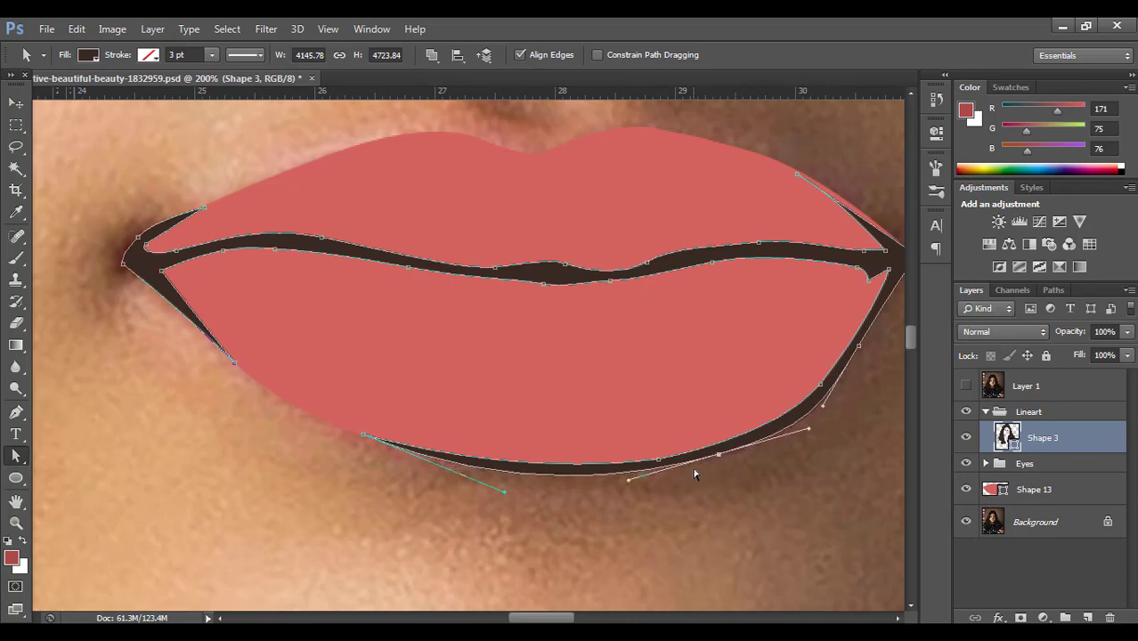
pyautogui.click(778, 494)
# Step: Adjust the curve handle of the lineart at the upper lip's left corner
pyautogui.moveTo(244, 399); pyautogui.dragTo(170, 462)
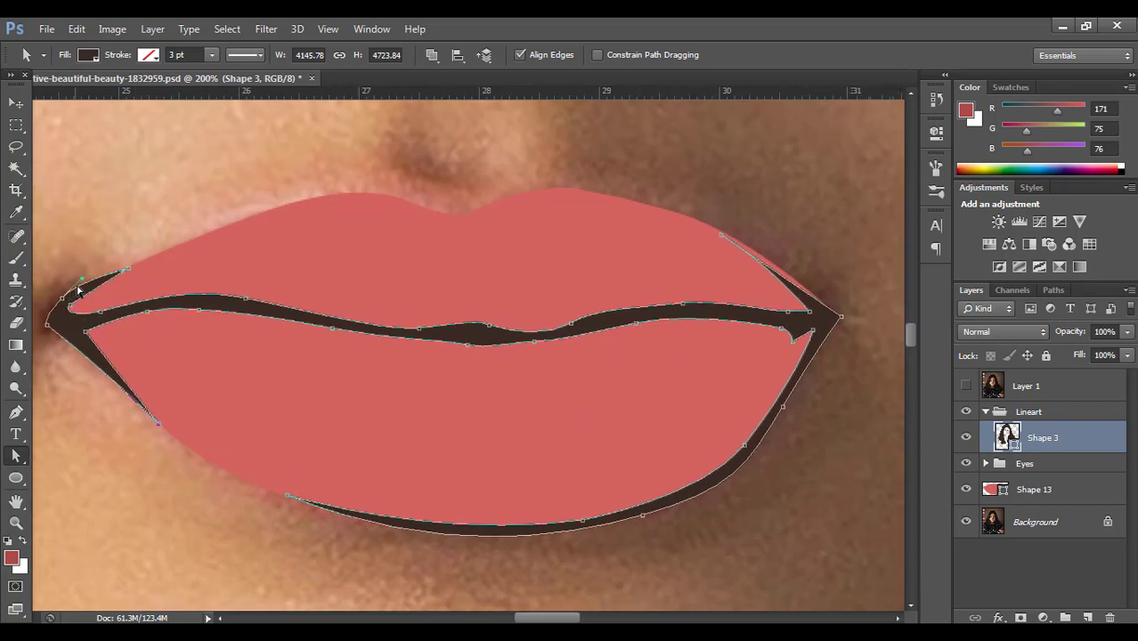
pyautogui.moveTo(82, 281); pyautogui.dragTo(85, 280)
pyautogui.click(99, 253)
# Step: Collapse the Lineart group, show the Layer 1 photo, and select Shape 13 with the Pen tool active and its path dismissed
pyautogui.click(16, 412)
pyautogui.click(1020, 489)
pyautogui.click(986, 411)
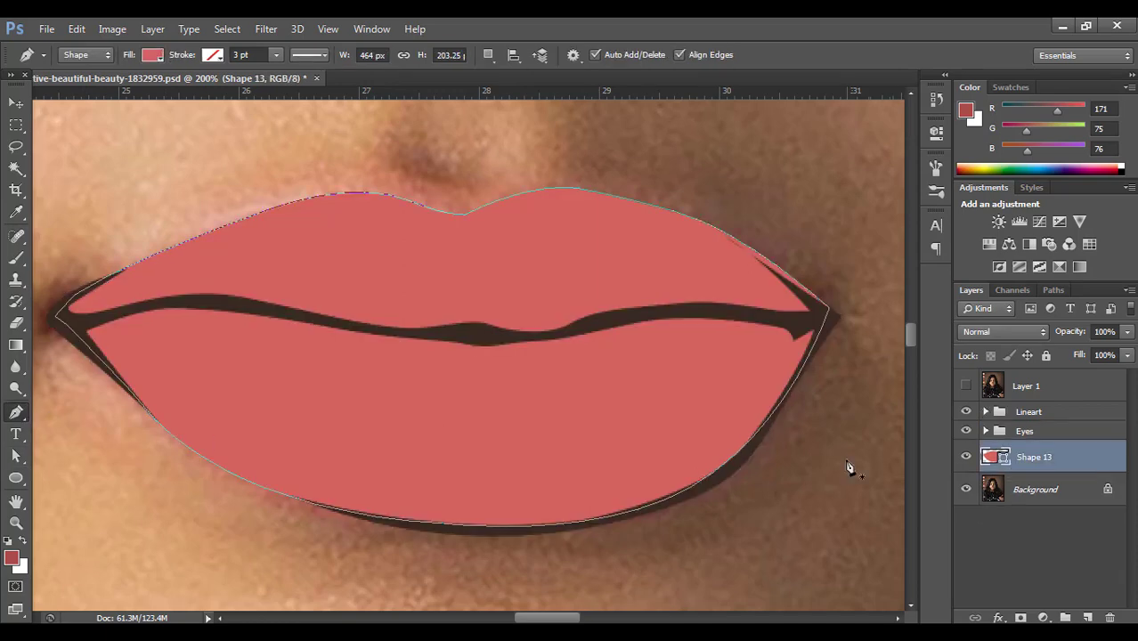
pyautogui.click(981, 389)
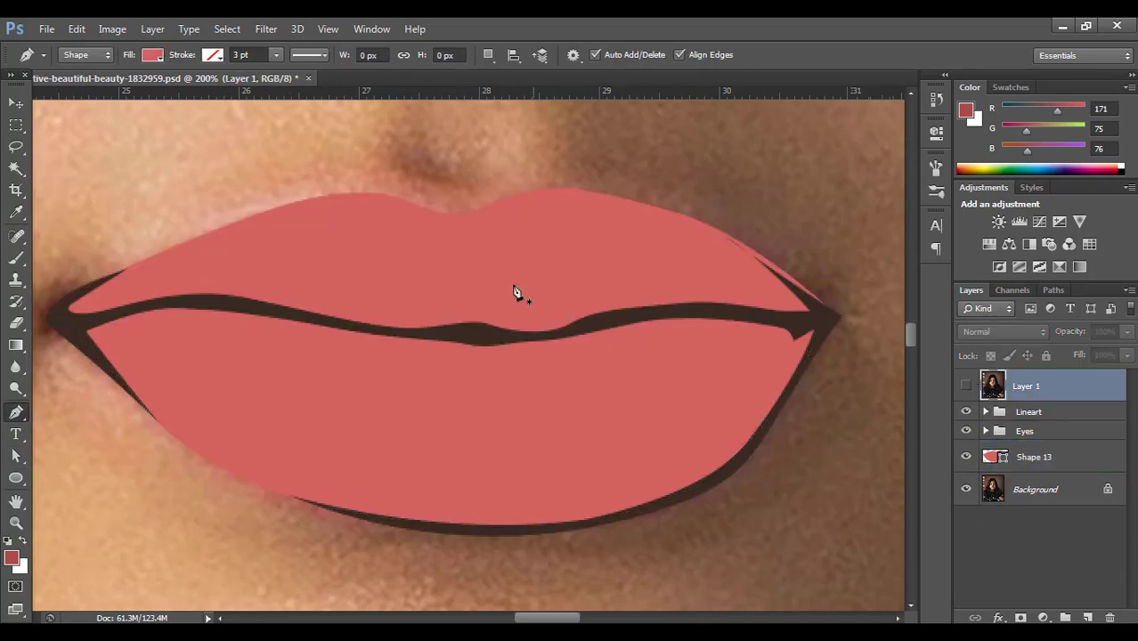
pyautogui.click(966, 388)
pyautogui.click(1024, 457)
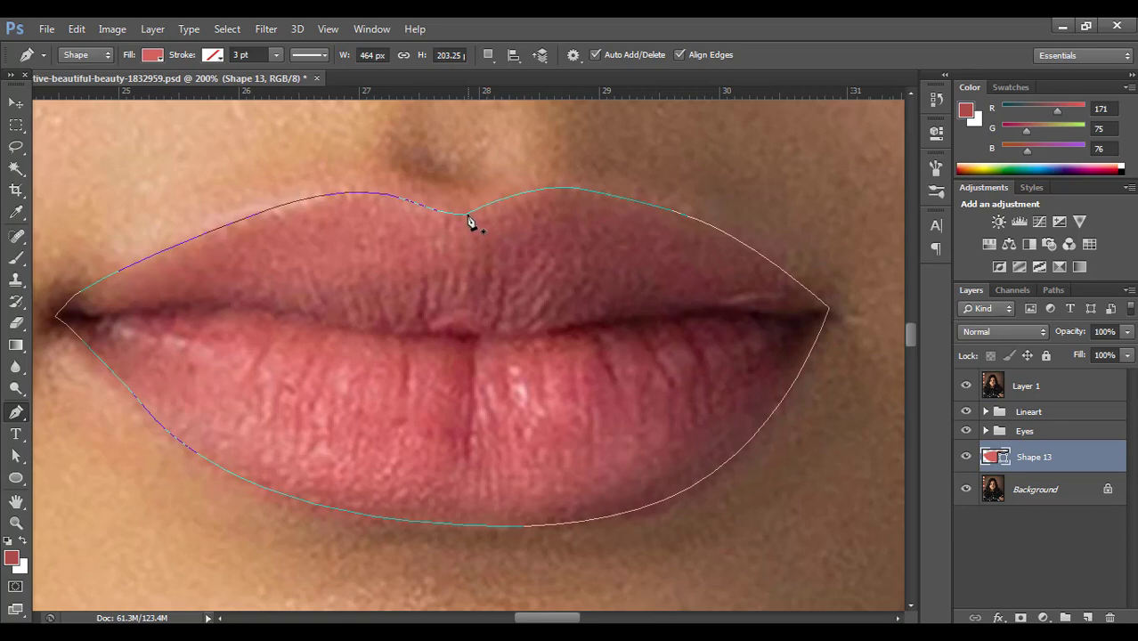
pyautogui.press('Escape')
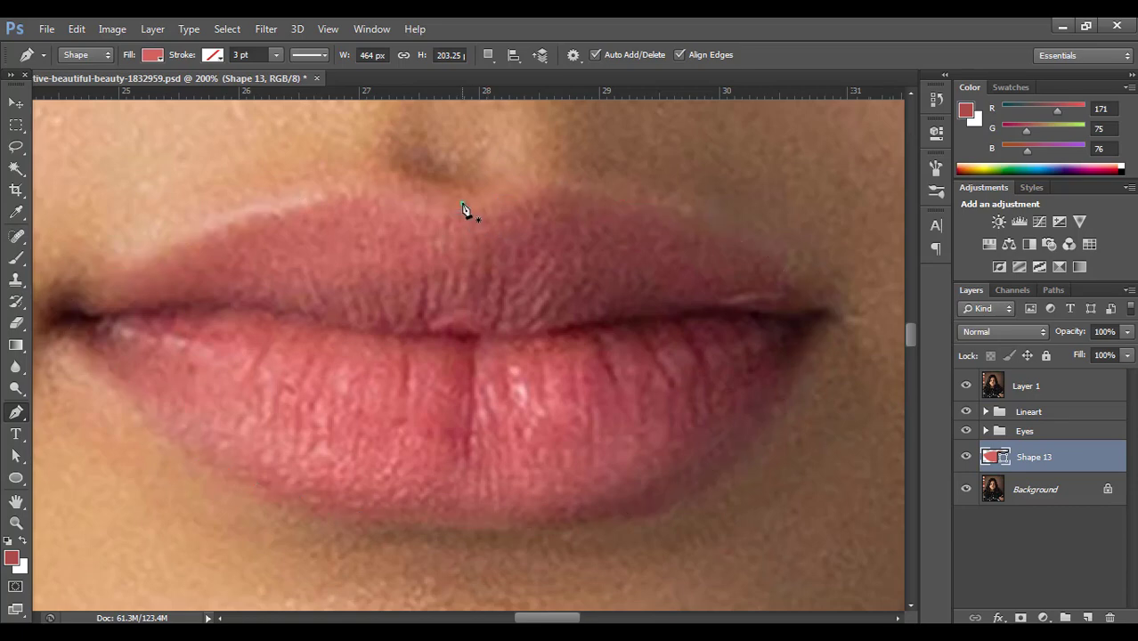
# Step: Start a new Pen shape at the cupid's bow, running down the upper lip and across to the left mouth corner
pyautogui.click(462, 203)
pyautogui.click(456, 301)
pyautogui.moveTo(380, 301); pyautogui.dragTo(303, 292)
pyautogui.moveTo(303, 292); pyautogui.dragTo(569, 264)
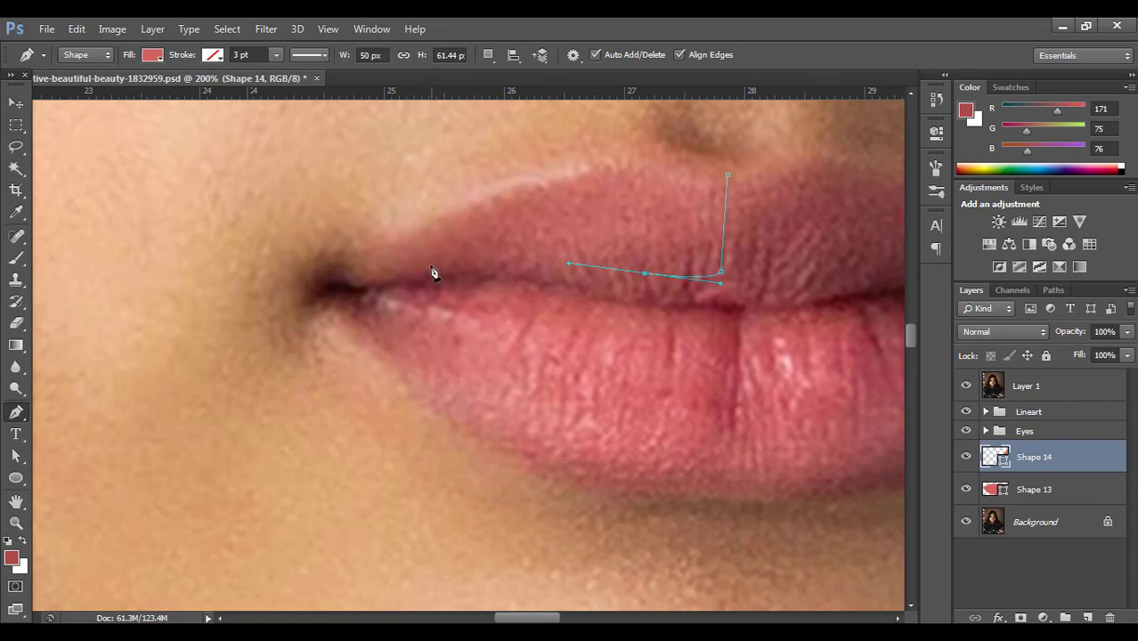
pyautogui.moveTo(424, 269); pyautogui.dragTo(307, 290)
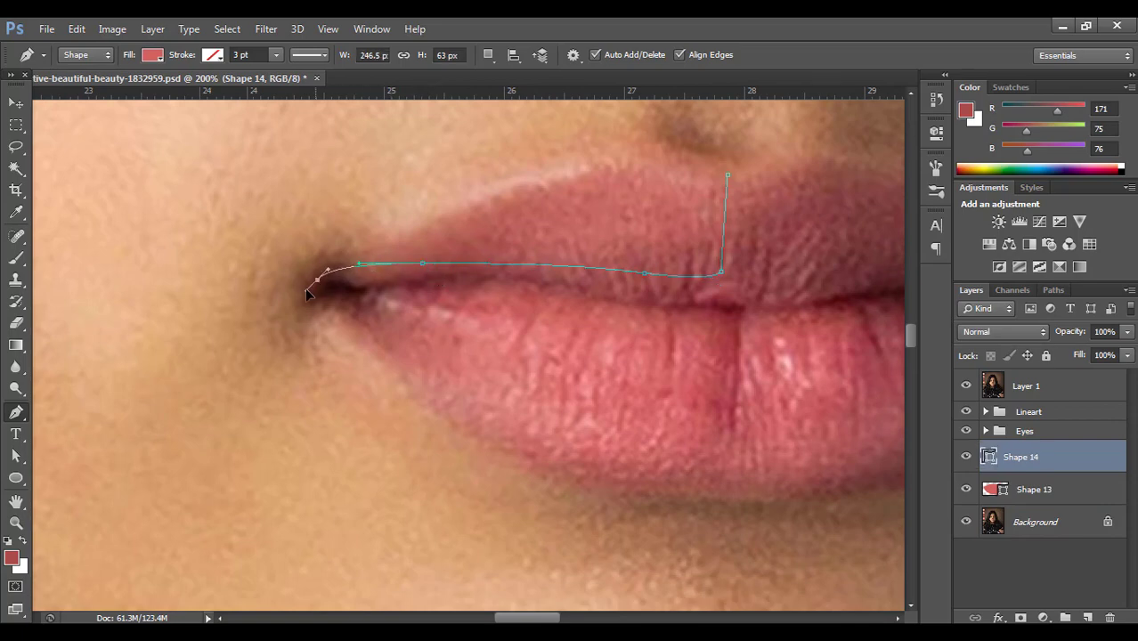
# Step: Extend the new shape's path around the left mouth corner, down the lower lip's edge and back up inside it
pyautogui.moveTo(385, 363); pyautogui.dragTo(403, 375)
pyautogui.click(413, 384)
pyautogui.moveTo(377, 308); pyautogui.dragTo(457, 284)
# Step: Hide the Layer 1 photo and trace the new shape's path along the dark mouth line to the right corner
pyautogui.click(966, 388)
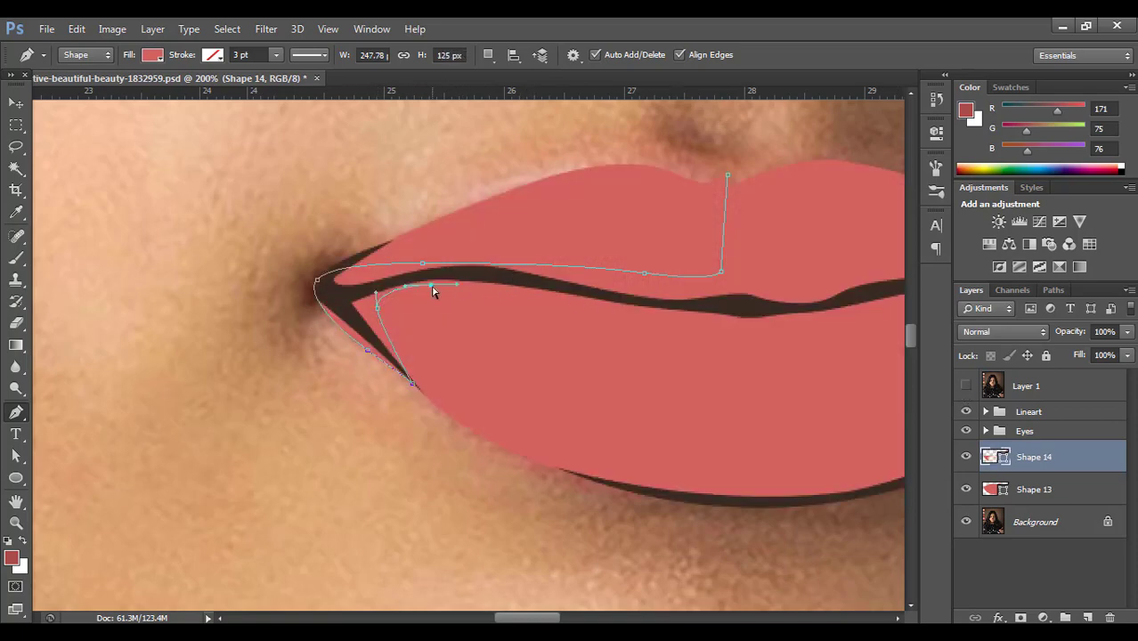
pyautogui.click(491, 277)
pyautogui.moveTo(636, 303); pyautogui.dragTo(661, 305)
pyautogui.click(732, 310)
pyautogui.moveTo(732, 309); pyautogui.dragTo(862, 297)
pyautogui.moveTo(838, 296); pyautogui.dragTo(496, 300)
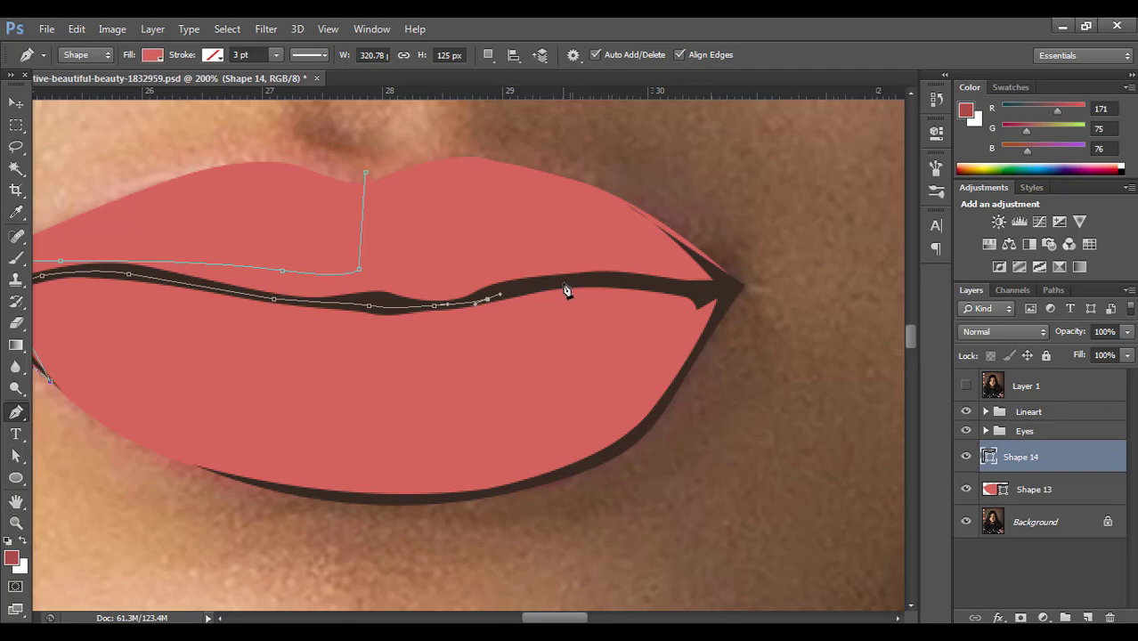
pyautogui.moveTo(576, 285); pyautogui.dragTo(626, 283)
pyautogui.click(676, 294)
# Step: Extend Shape 14's path to the right mouth corner and down the lower lip's right edge, checking against the Layer 1 photo
pyautogui.click(967, 385)
pyautogui.moveTo(668, 406); pyautogui.dragTo(681, 352)
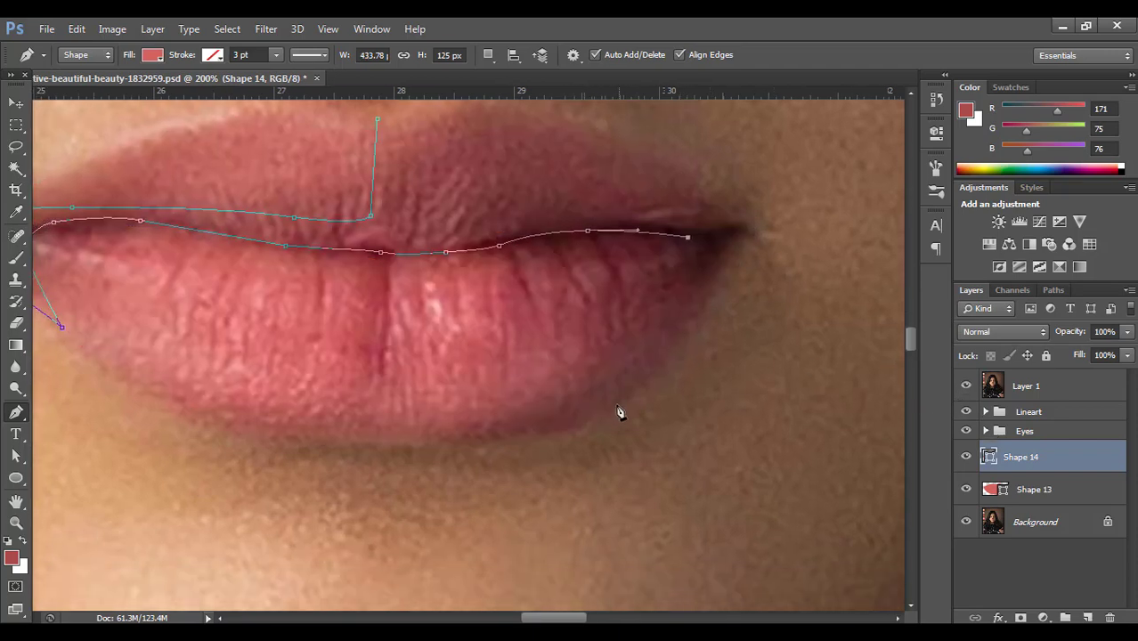
pyautogui.moveTo(572, 428); pyautogui.dragTo(734, 451)
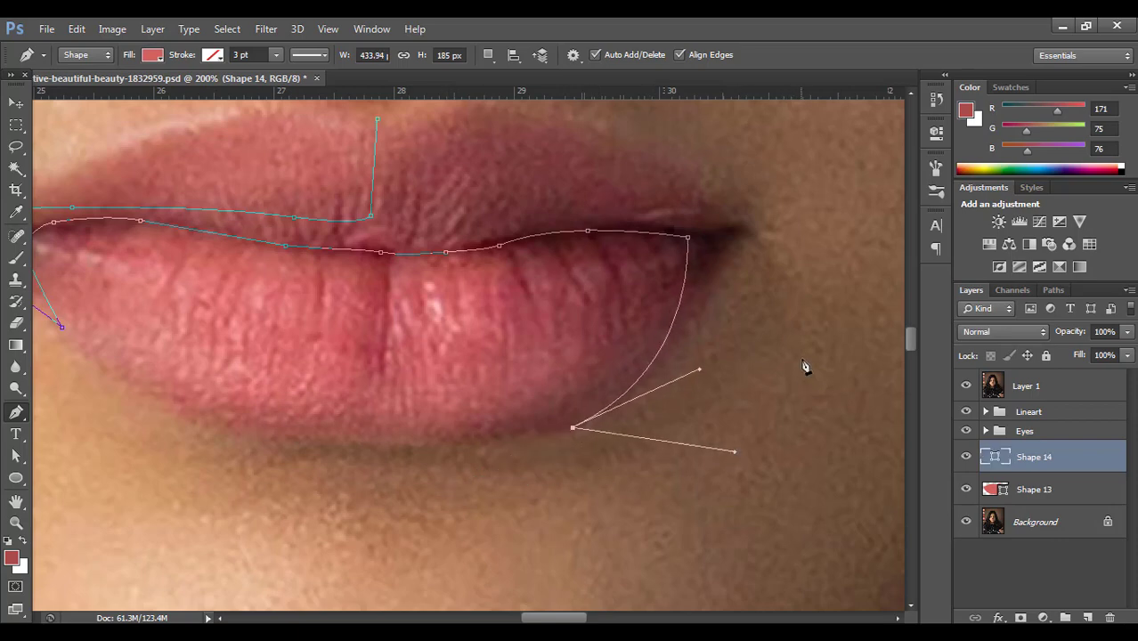
pyautogui.moveTo(811, 338); pyautogui.dragTo(781, 410)
pyautogui.click(966, 386)
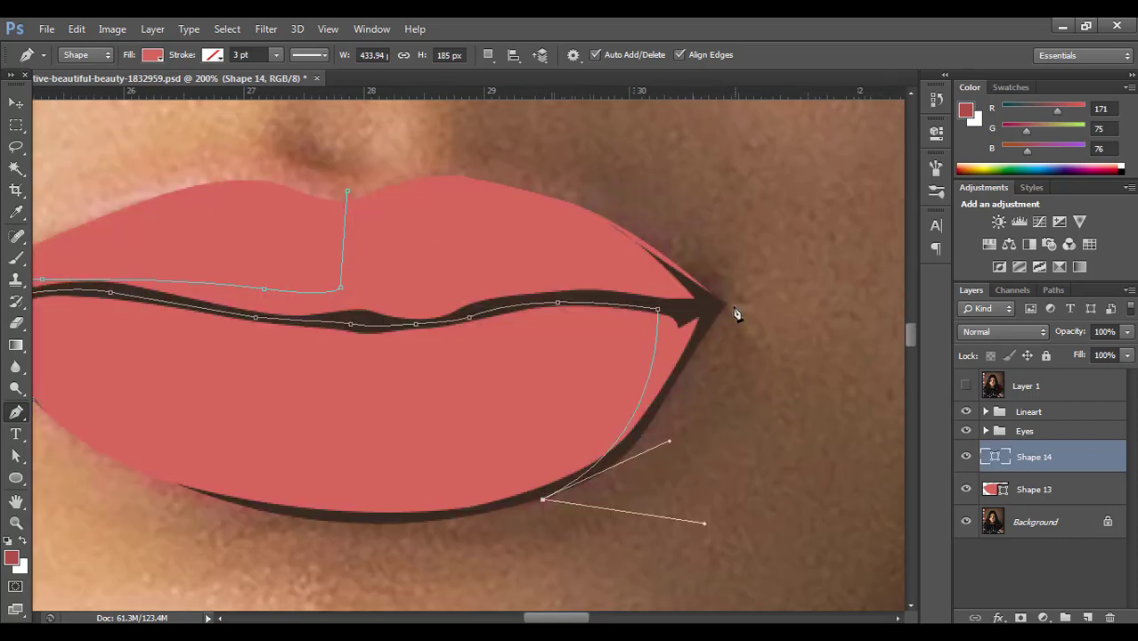
# Step: Close Shape 14's path loosely around the outside of the right mouth corner and over the upper lip to the cupid's bow
pyautogui.moveTo(766, 277); pyautogui.dragTo(747, 237)
pyautogui.moveTo(678, 190); pyautogui.dragTo(668, 185)
pyautogui.moveTo(570, 174); pyautogui.dragTo(554, 173)
pyautogui.click(347, 191)
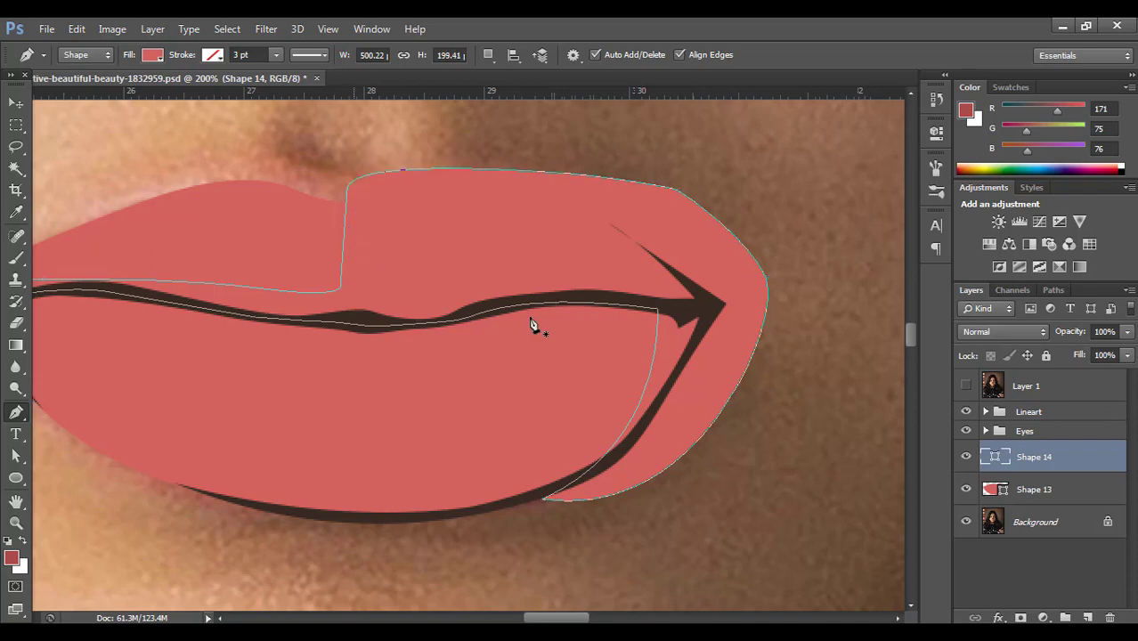
# Step: Clip Shape 14 to Shape 13 and set its fill to the foreground red, RGB 171, 75, 76
pyautogui.keyDown('alt'); pyautogui.click(1044, 472); pyautogui.keyUp('alt')
pyautogui.doubleClick(1008, 458)
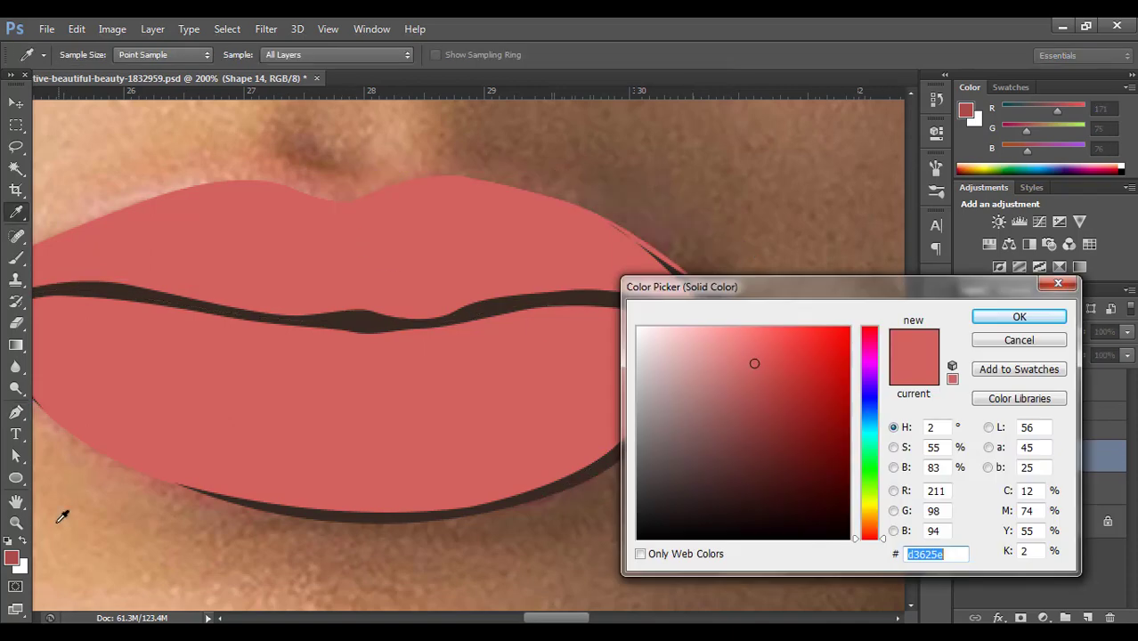
pyautogui.click(16, 554)
pyautogui.press('Return')
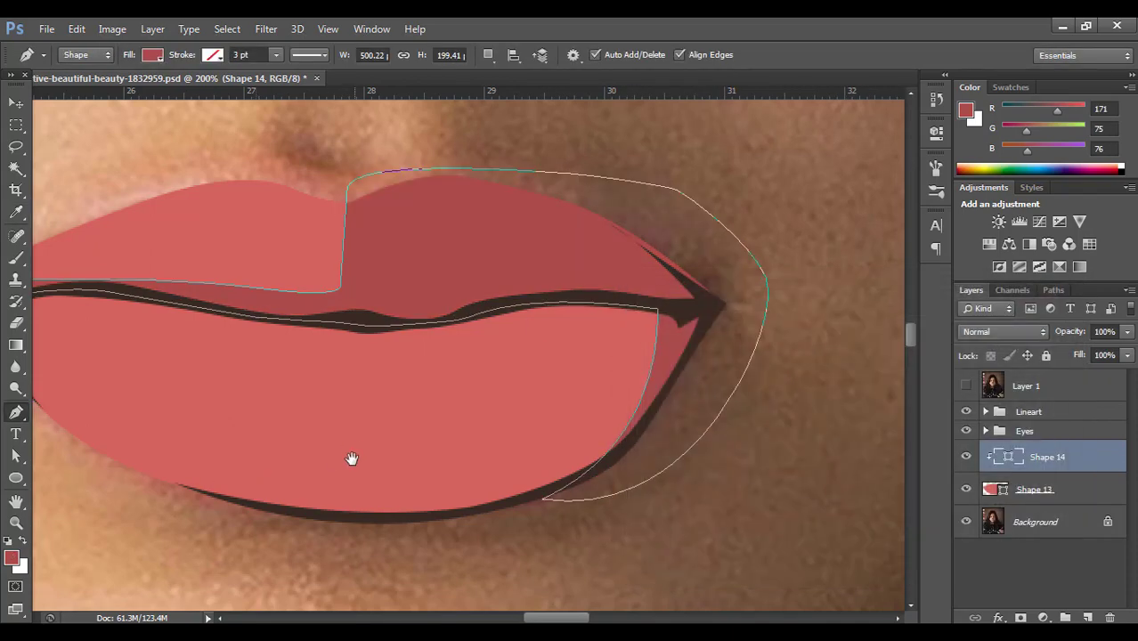
pyautogui.moveTo(351, 459); pyautogui.dragTo(632, 447)
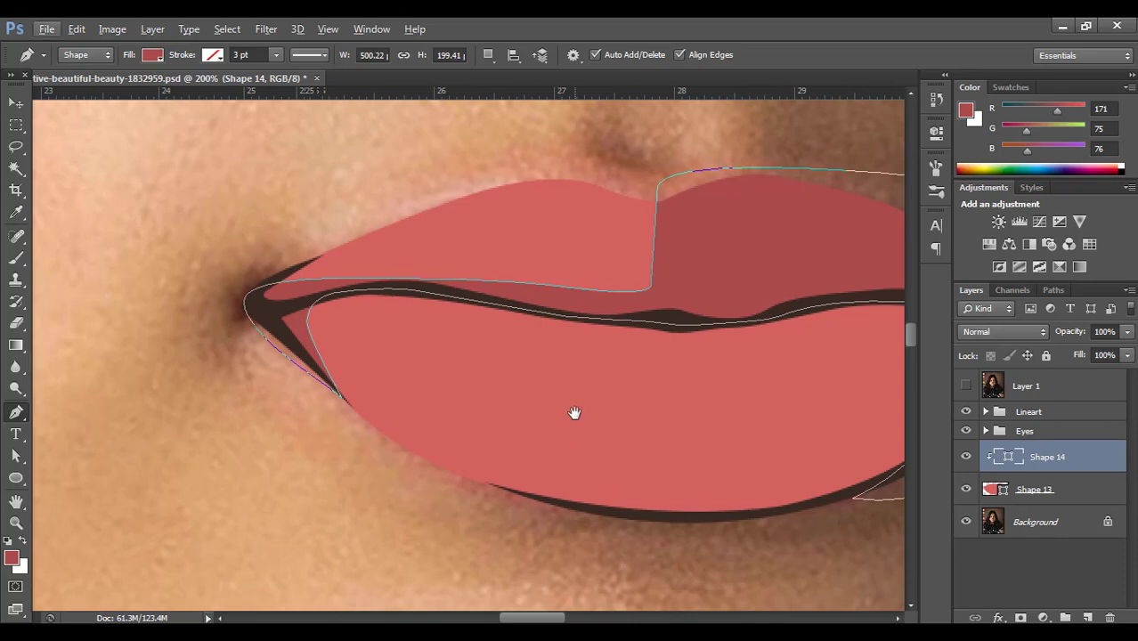
pyautogui.moveTo(623, 399); pyautogui.dragTo(563, 423)
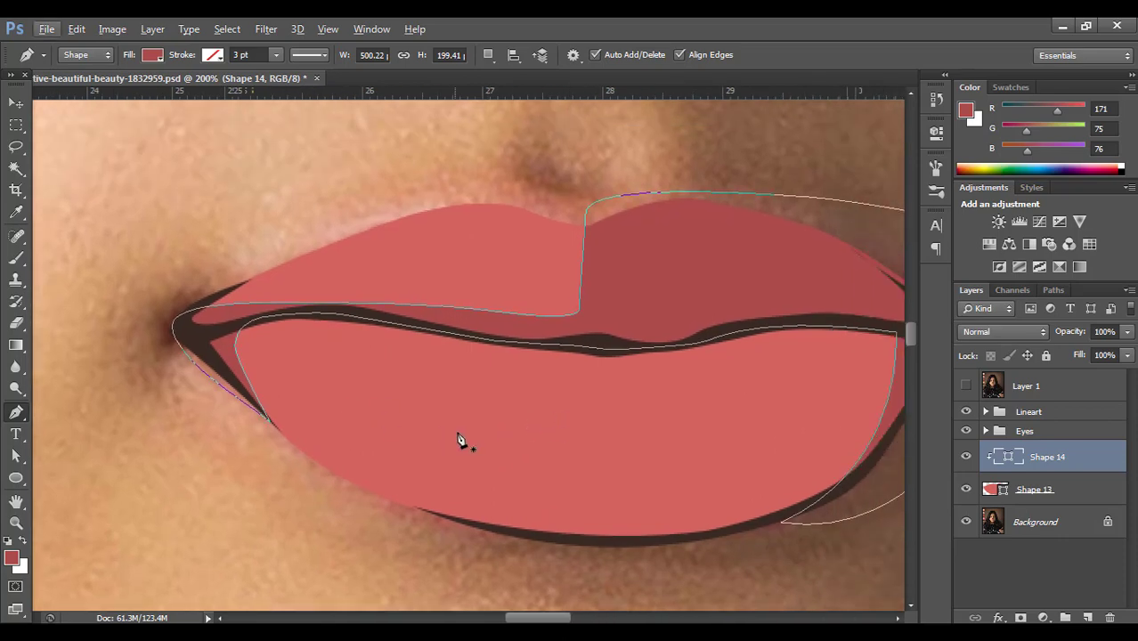
# Step: Hide the Background photo and compare the vector artwork with the Layer 1 photo
pyautogui.click(15, 100)
pyautogui.hotkey('ctrl', '-')
pyautogui.hotkey('ctrl', '-')
pyautogui.hotkey('ctrl', '-')
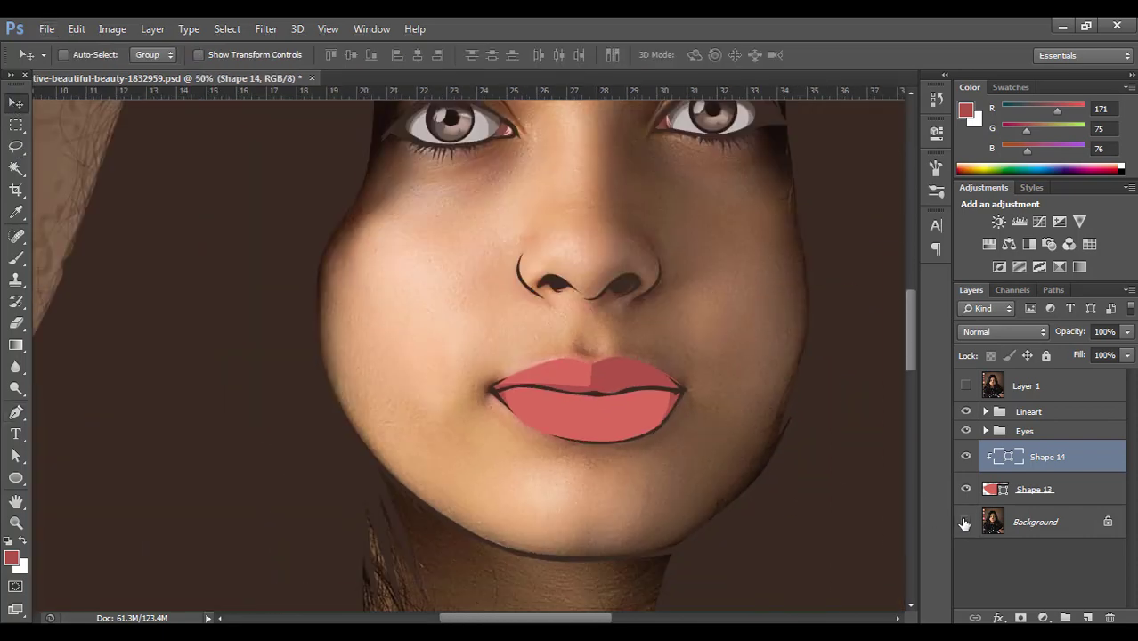
pyautogui.click(965, 522)
pyautogui.click(965, 523)
pyautogui.click(965, 523)
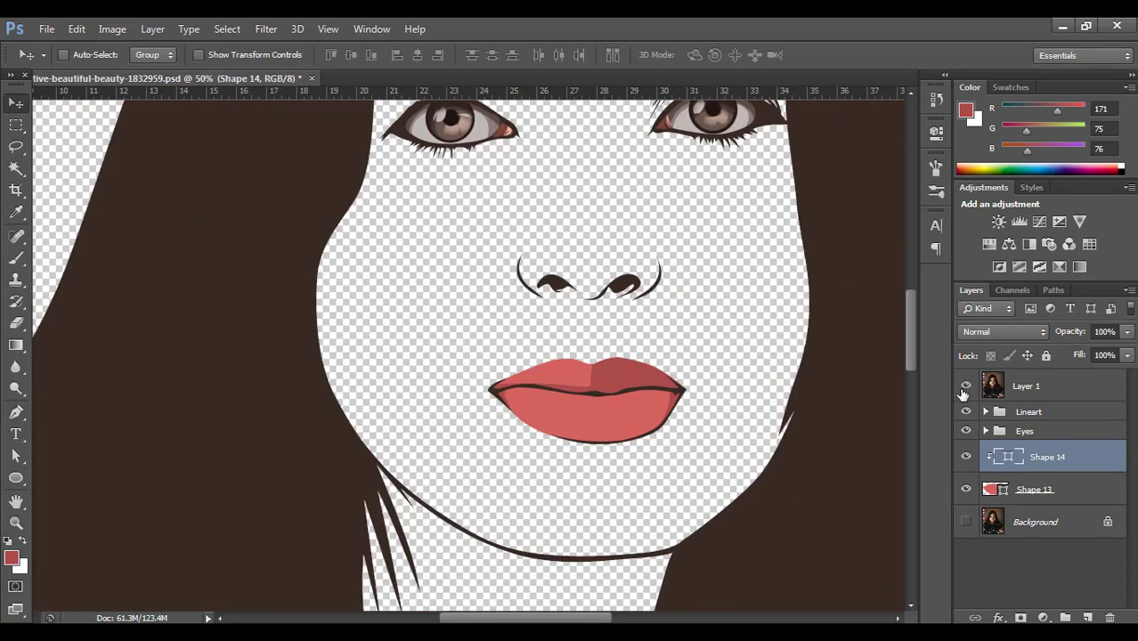
pyautogui.click(964, 387)
# Step: Set the foreground colour to the dark red lip swatch, RGB 122, 50, 53, sampled from the palette on the Layer 1 photo
pyautogui.scroll(1, 575, 389)
pyautogui.moveTo(237, 310); pyautogui.dragTo(488, 323)
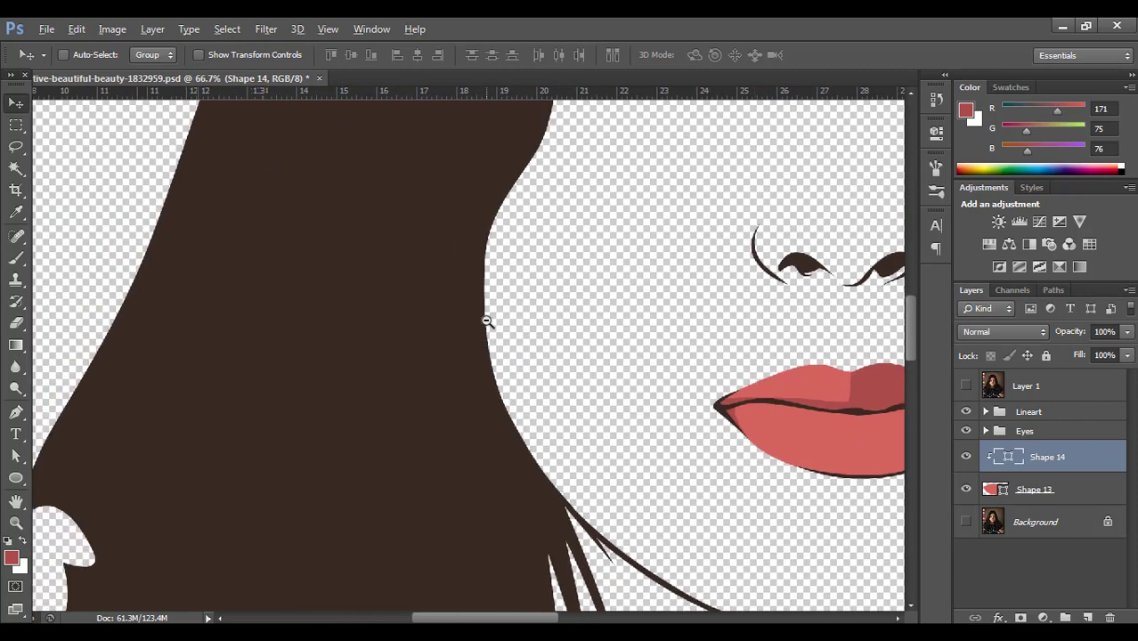
pyautogui.scroll(-1, 486, 319)
pyautogui.moveTo(764, 412); pyautogui.dragTo(702, 419)
pyautogui.keyDown('alt'); pyautogui.click(684, 422); pyautogui.keyUp('alt')
pyautogui.keyDown('alt'); pyautogui.click(684, 422); pyautogui.keyUp('alt')
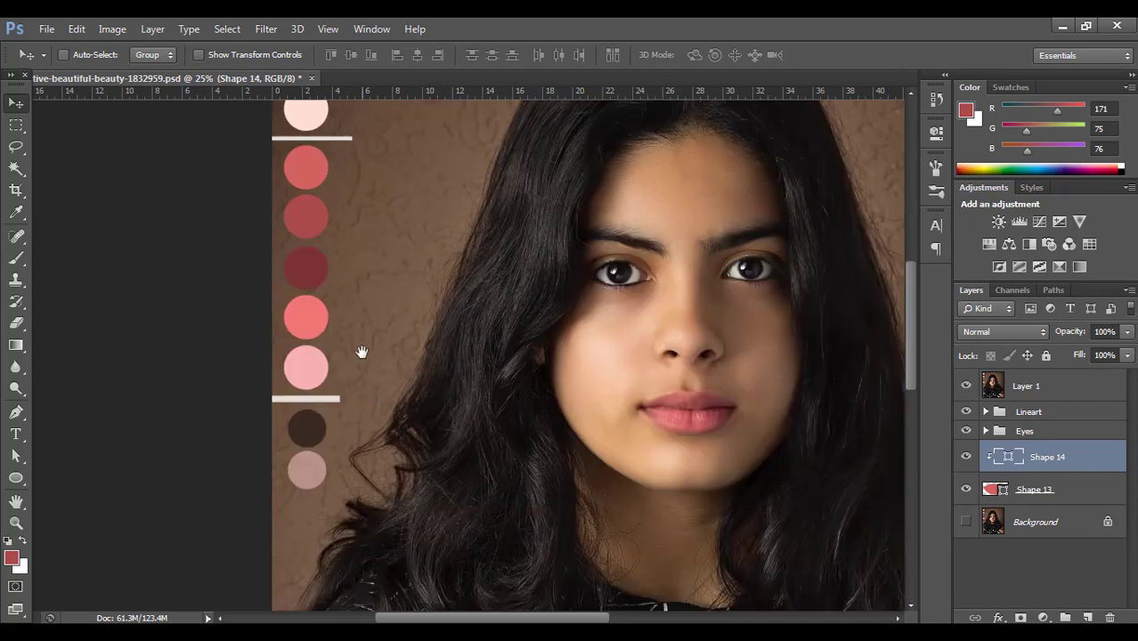
pyautogui.moveTo(361, 352); pyautogui.dragTo(267, 433)
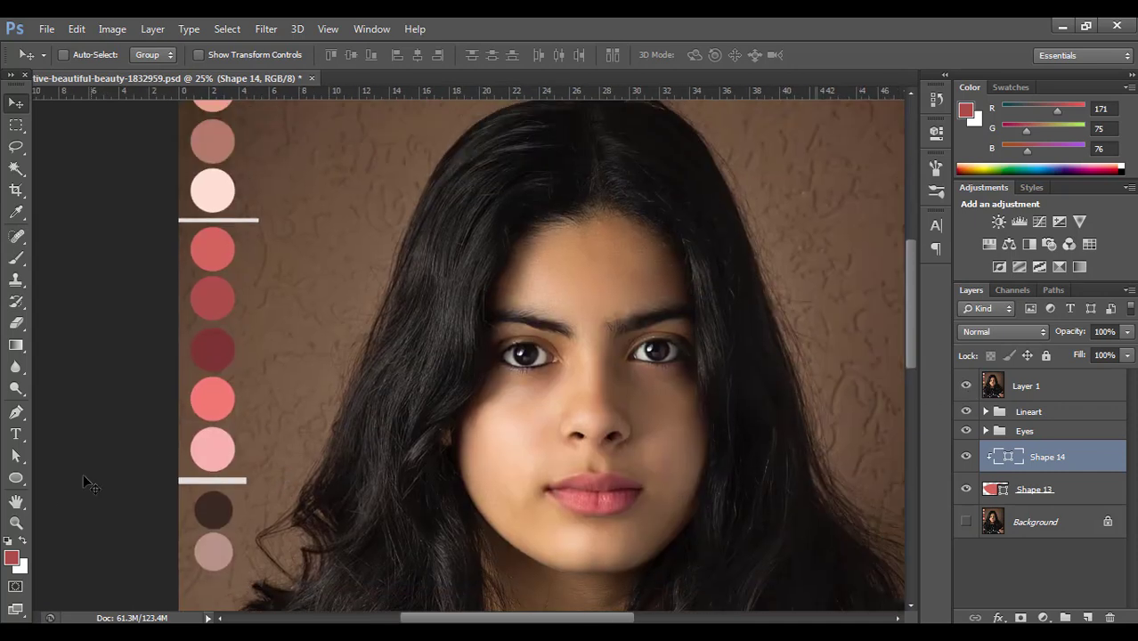
pyautogui.click(12, 559)
pyautogui.click(214, 347)
pyautogui.press('Return')
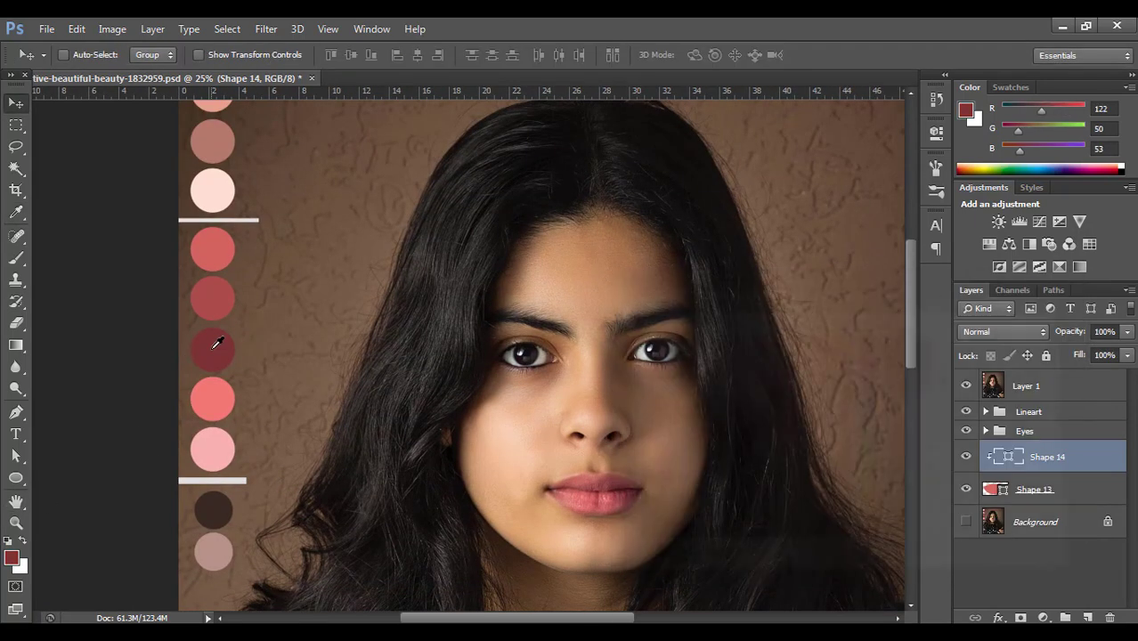
# Step: Activate the Pen tool and bring the right half of the upper lip into close view
pyautogui.click(29, 414)
pyautogui.keyDown('ctrl'); pyautogui.click(635, 478); pyautogui.keyUp('ctrl')
pyautogui.keyDown('ctrl'); pyautogui.click(635, 478); pyautogui.keyUp('ctrl')
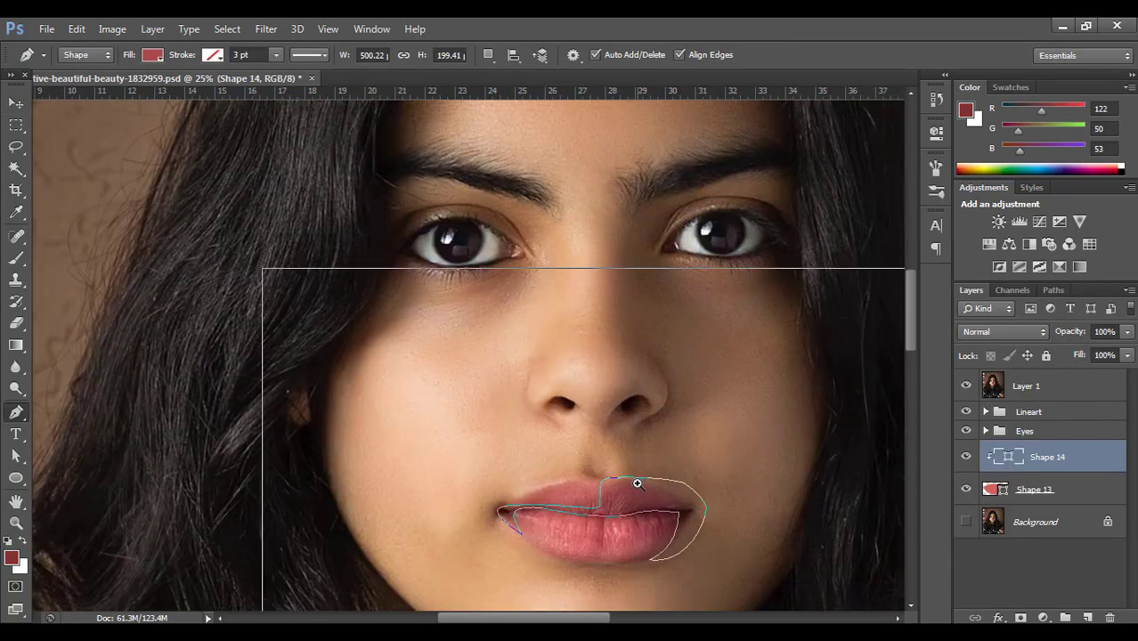
pyautogui.keyDown('ctrl'); pyautogui.click(638, 484); pyautogui.keyUp('ctrl')
pyautogui.keyDown('ctrl'); pyautogui.click(592, 396); pyautogui.keyUp('ctrl')
pyautogui.keyDown('ctrl'); pyautogui.click(595, 399); pyautogui.keyUp('ctrl')
pyautogui.keyDown('ctrl'); pyautogui.click(591, 400); pyautogui.keyUp('ctrl')
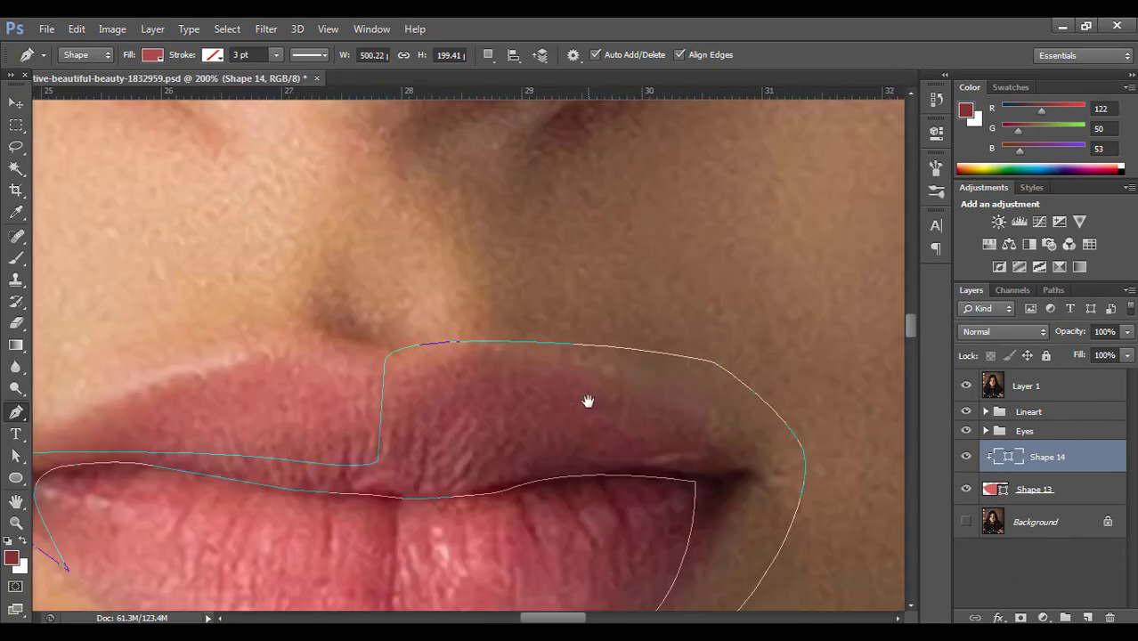
pyautogui.click(466, 354)
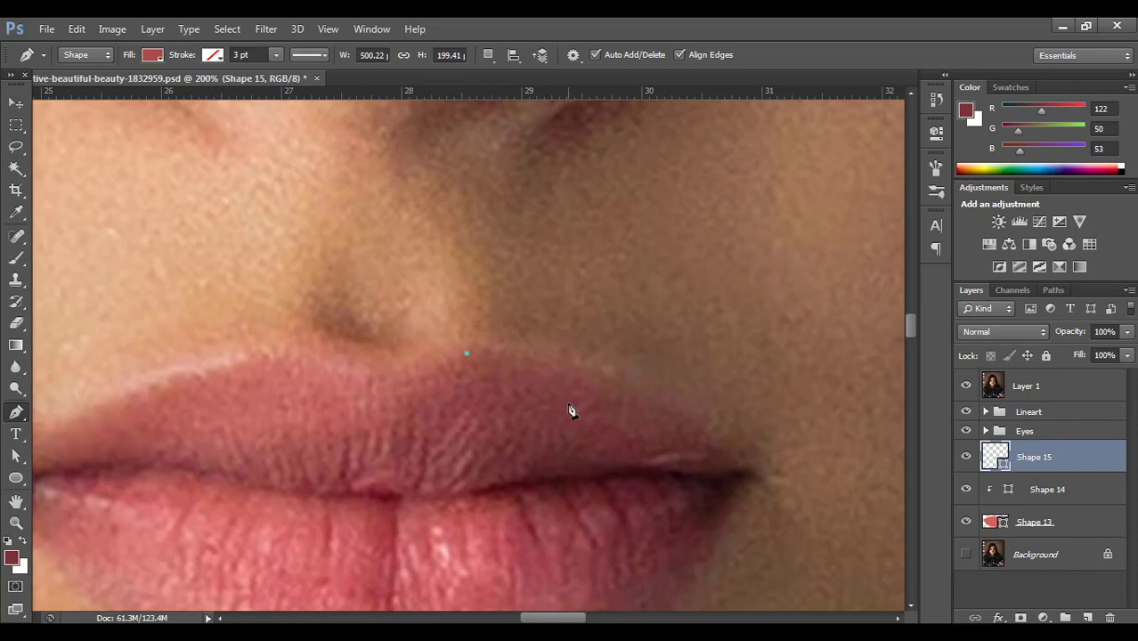
pyautogui.moveTo(576, 416); pyautogui.dragTo(547, 420)
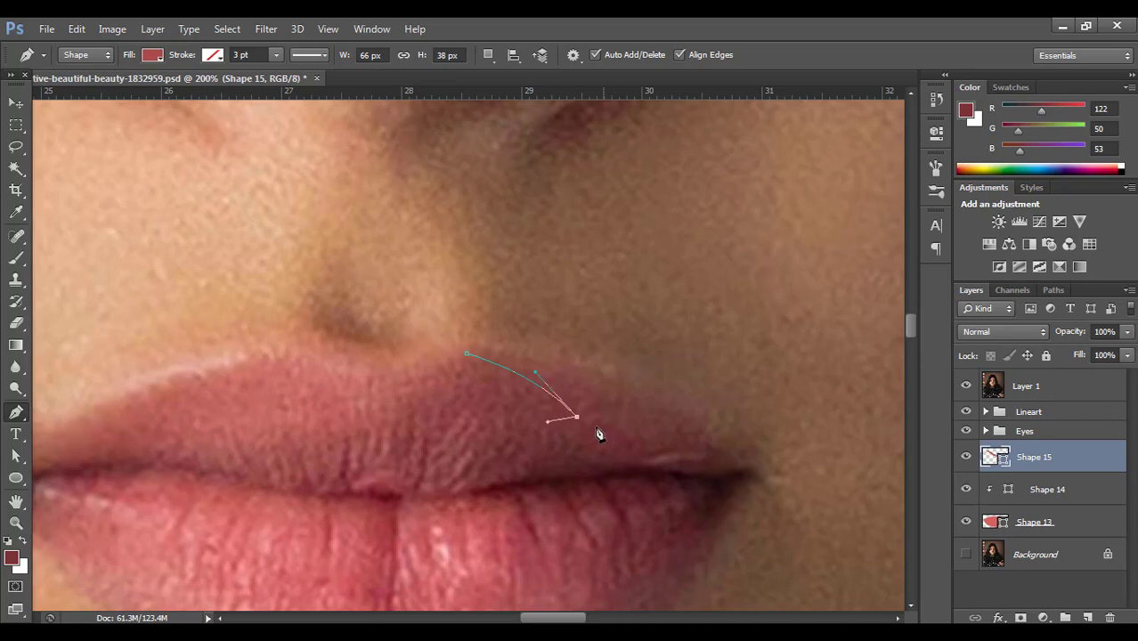
pyautogui.hotkey('ctrl', 'alt', 'z')
pyautogui.hotkey('ctrl', 'alt', 'z')
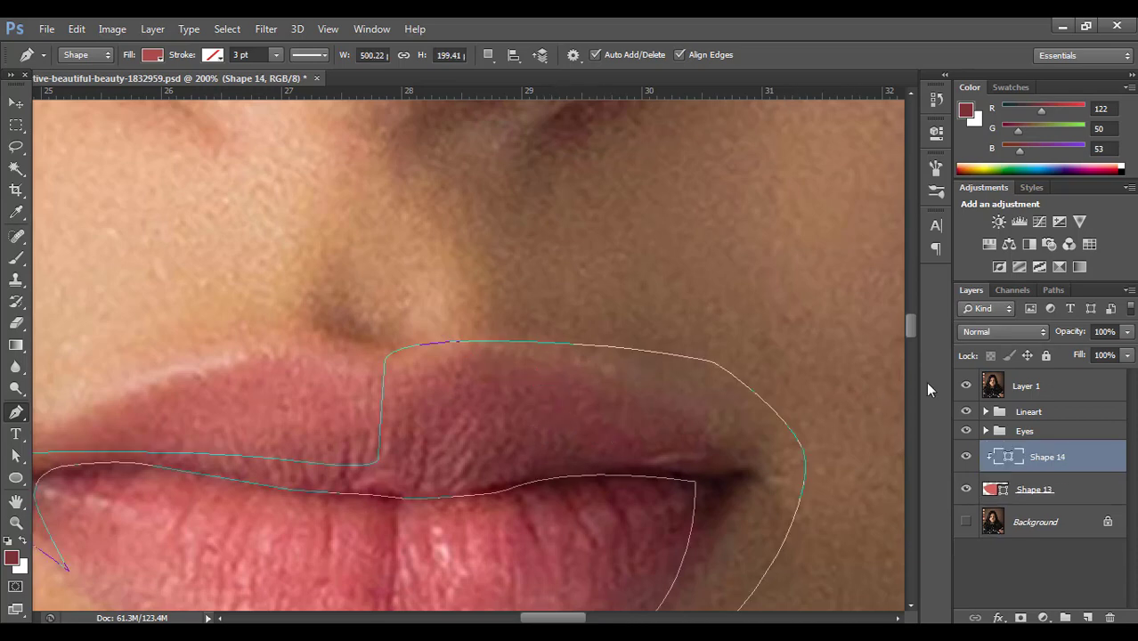
# Step: Hide the Layer 1 photo and start a new Pen shape on the upper lip's right peak, checking against the photo
pyautogui.click(966, 386)
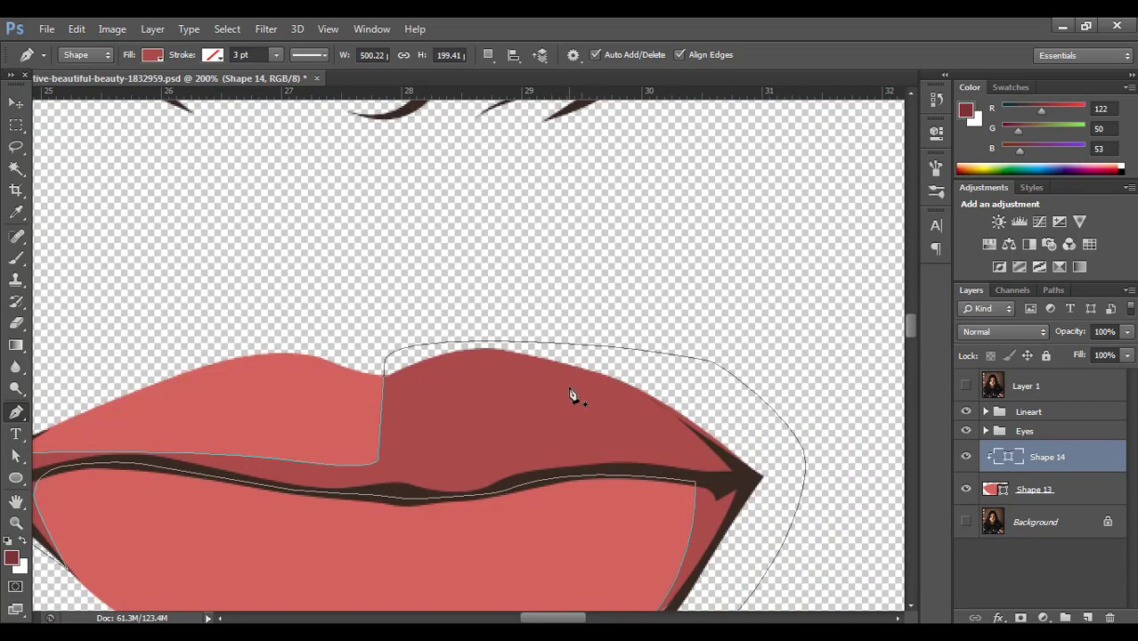
pyautogui.click(497, 346)
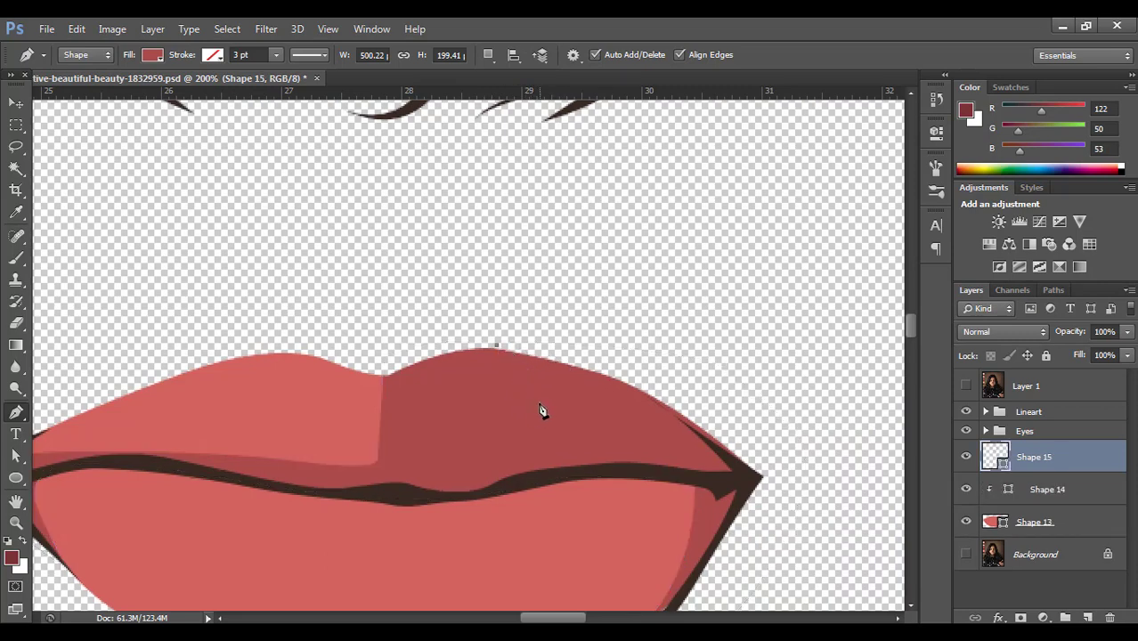
pyautogui.moveTo(539, 407); pyautogui.dragTo(507, 416)
pyautogui.hotkey('ctrl', 'z')
pyautogui.click(968, 391)
pyautogui.click(968, 390)
pyautogui.click(968, 390)
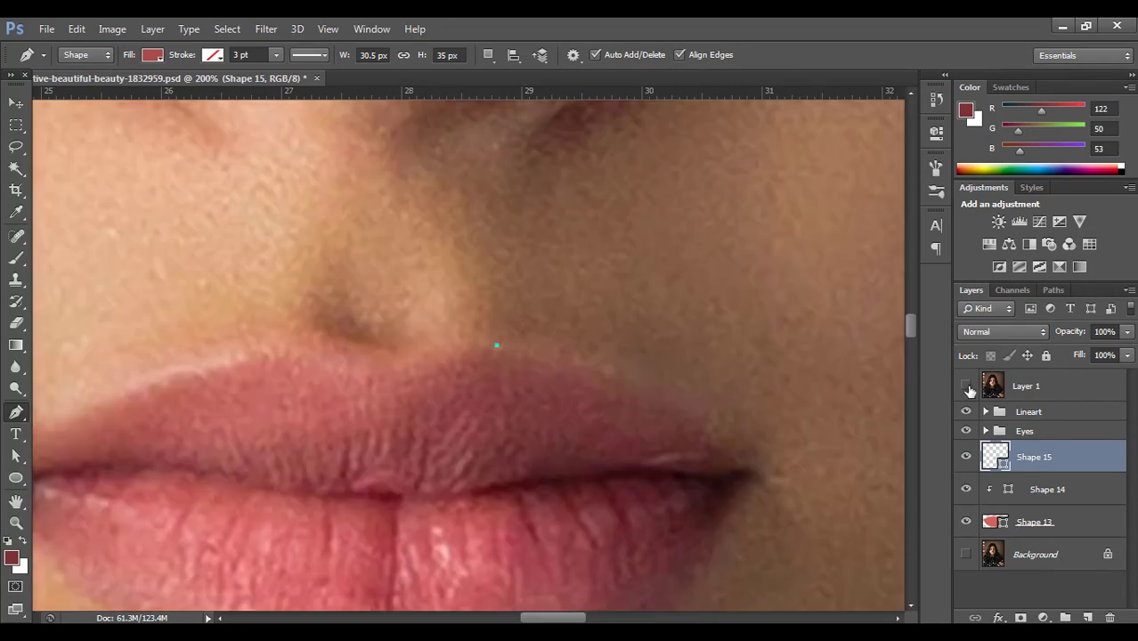
pyautogui.click(968, 390)
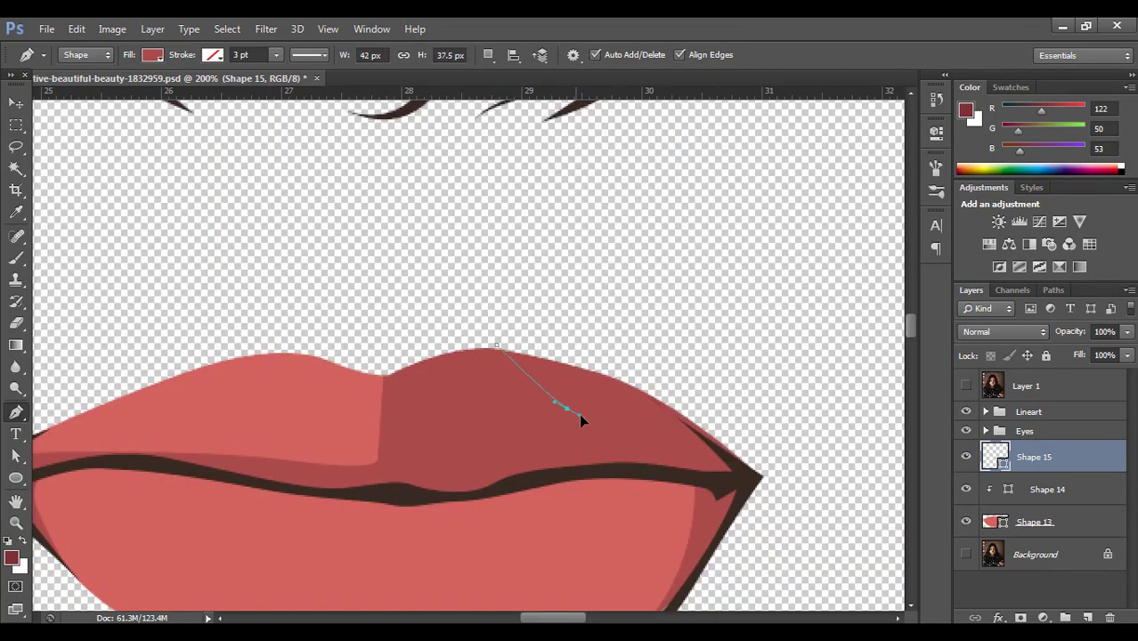
# Step: Run Shape 15's path into a point inside the right upper lip and back above the mouth line to the left corner
pyautogui.moveTo(561, 405); pyautogui.dragTo(595, 419)
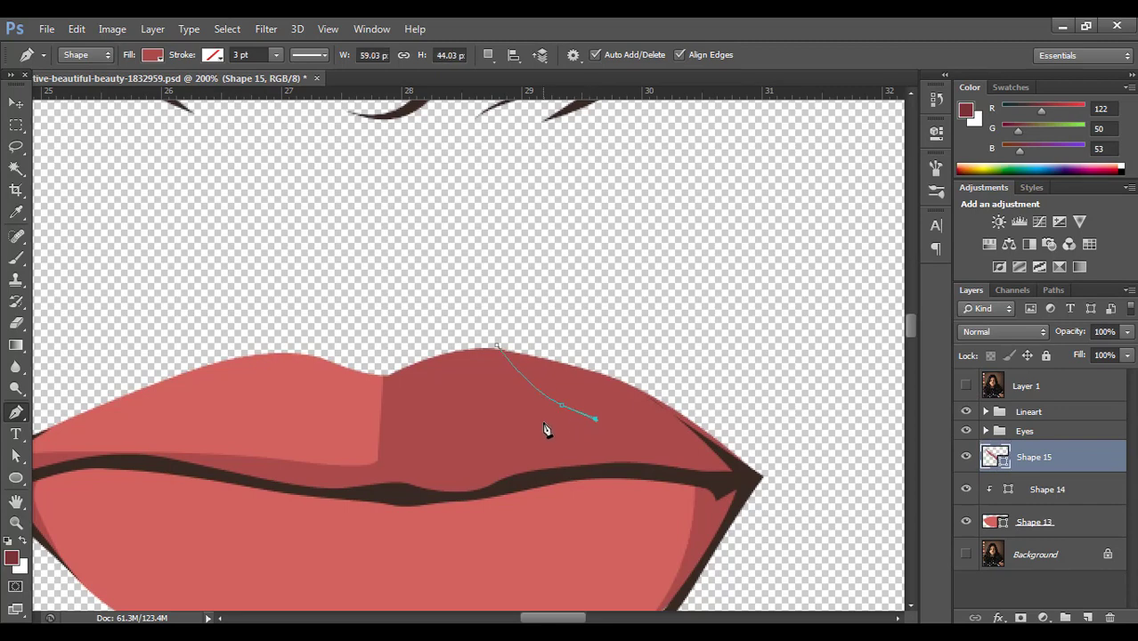
pyautogui.click(522, 470)
pyautogui.moveTo(440, 476); pyautogui.dragTo(381, 472)
pyautogui.moveTo(178, 467); pyautogui.dragTo(590, 408)
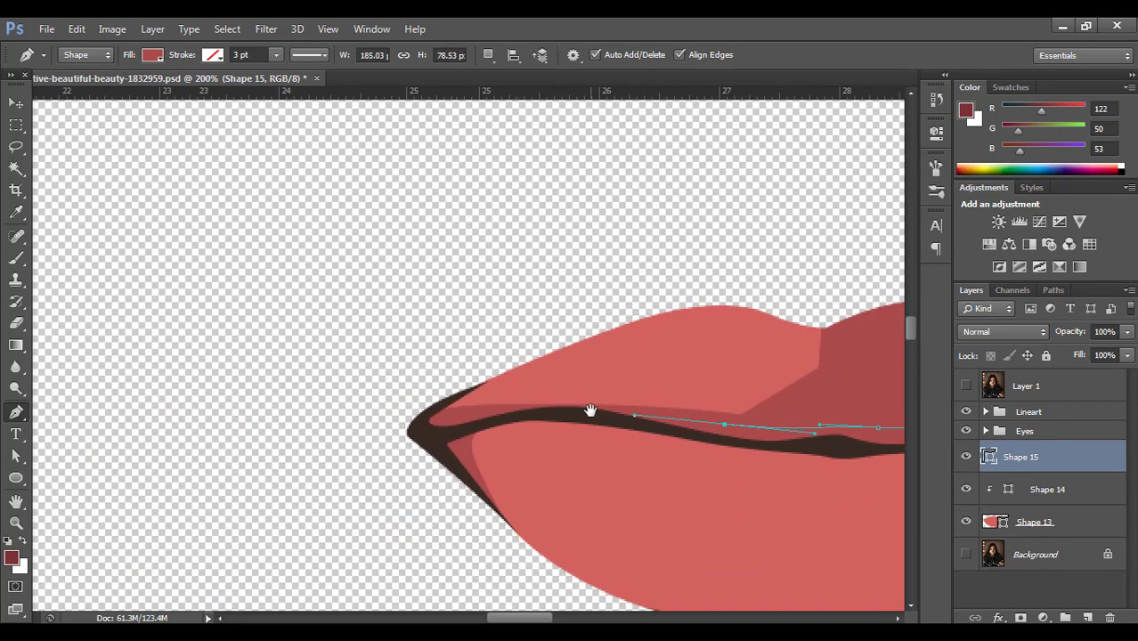
pyautogui.moveTo(435, 423); pyautogui.dragTo(372, 441)
pyautogui.moveTo(413, 486); pyautogui.dragTo(348, 400)
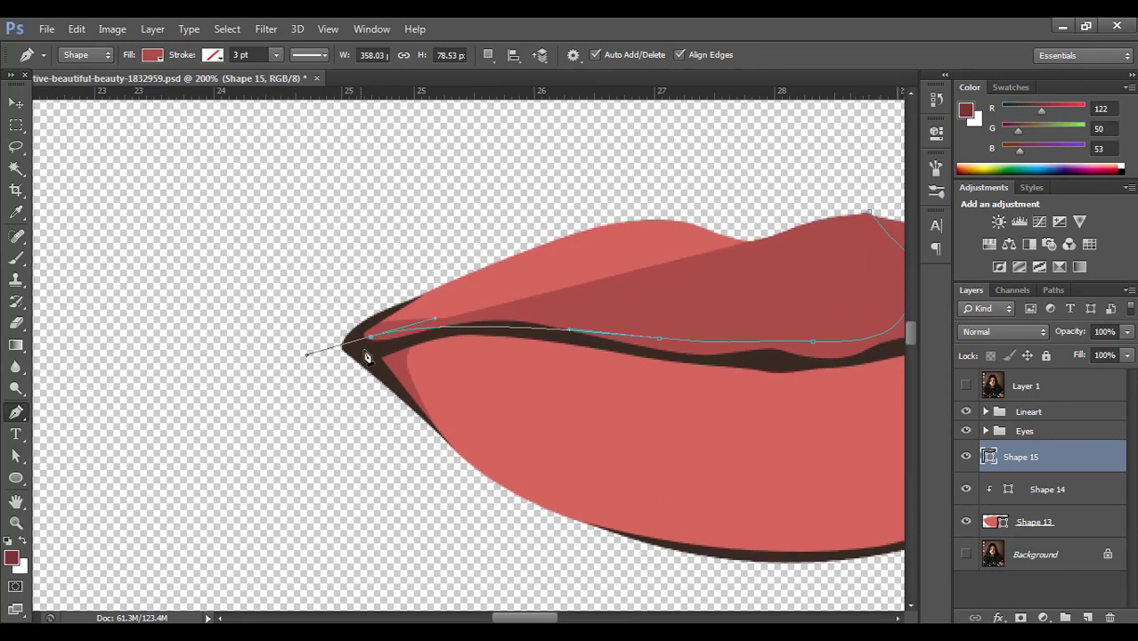
# Step: Turn Shape 15's path at the left mouth corner and trace it along the dark mouth line to the right corner
pyautogui.moveTo(369, 350); pyautogui.dragTo(382, 344)
pyautogui.moveTo(563, 338); pyautogui.dragTo(673, 358)
pyautogui.moveTo(811, 363); pyautogui.dragTo(843, 365)
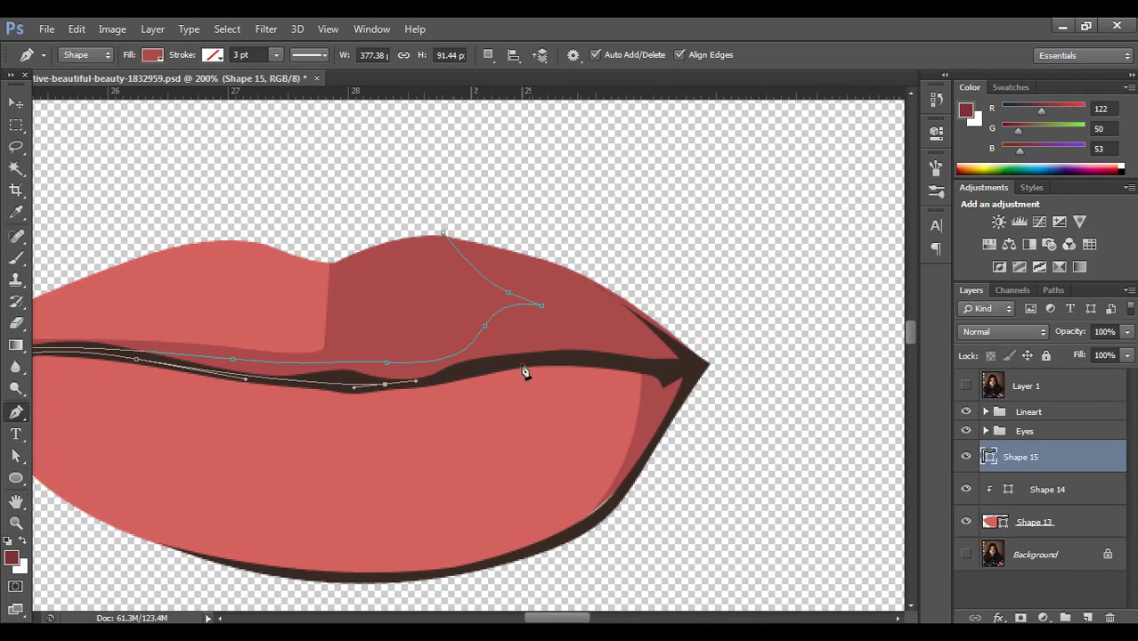
pyautogui.moveTo(528, 362); pyautogui.dragTo(563, 356)
pyautogui.click(665, 377)
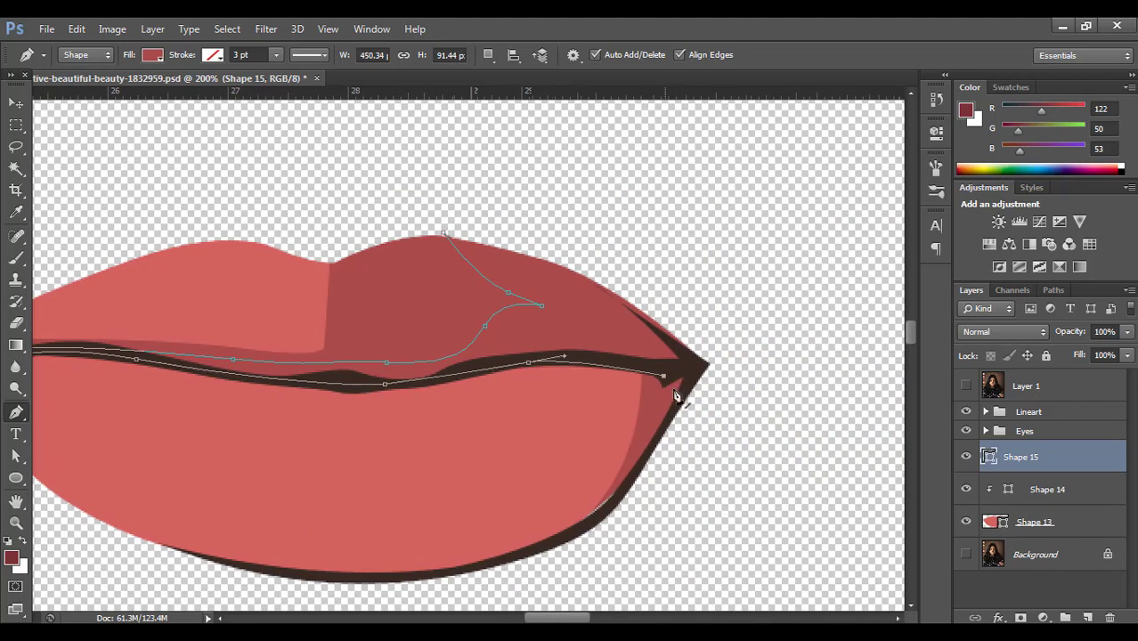
# Step: Run Shape 15's path down past the lower lip's right edge and close it around the outside to the upper lip's peak
pyautogui.moveTo(626, 528); pyautogui.dragTo(816, 472)
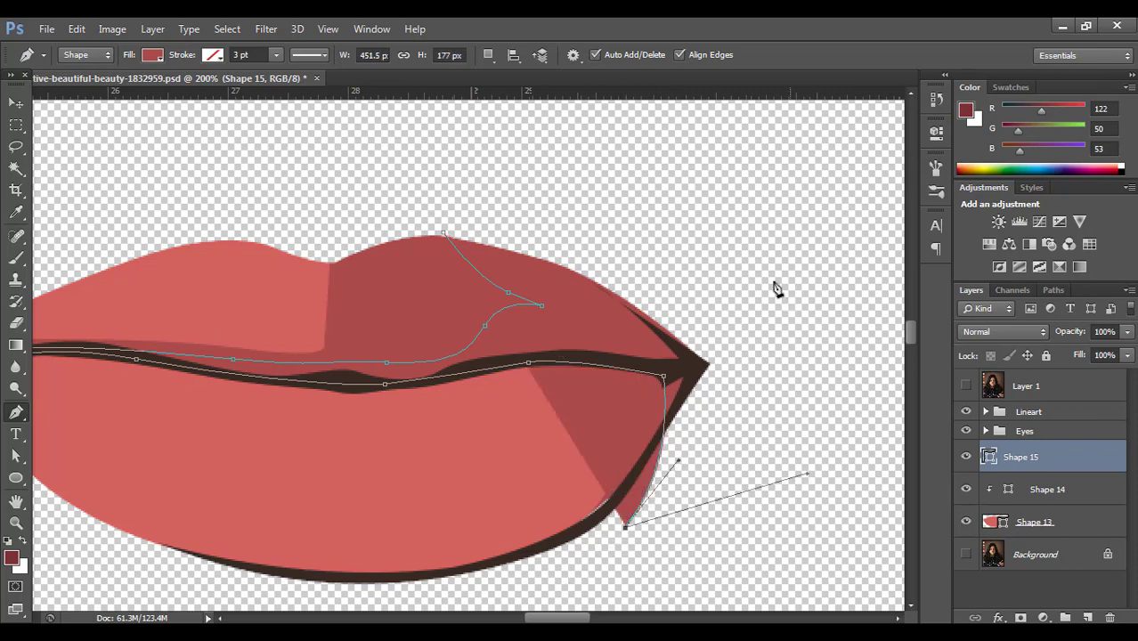
pyautogui.moveTo(791, 308); pyautogui.dragTo(755, 274)
pyautogui.moveTo(639, 234); pyautogui.dragTo(593, 221)
pyautogui.click(446, 237)
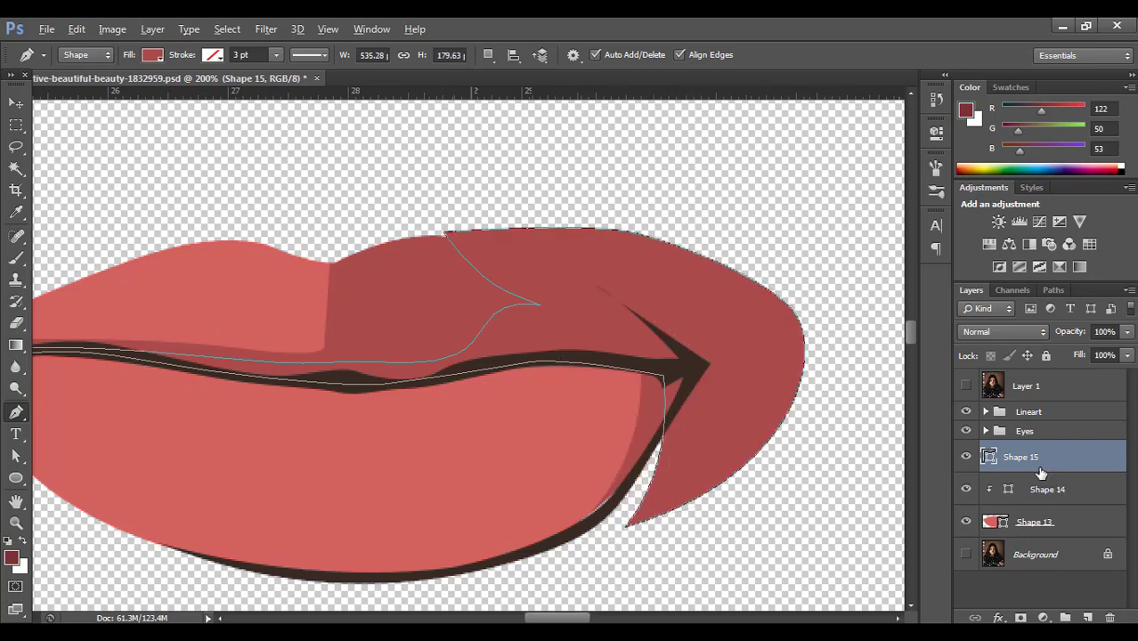
# Step: Clip Shape 15 to the lip base and set its fill colour to 7a3235
pyautogui.doubleClick(989, 457)
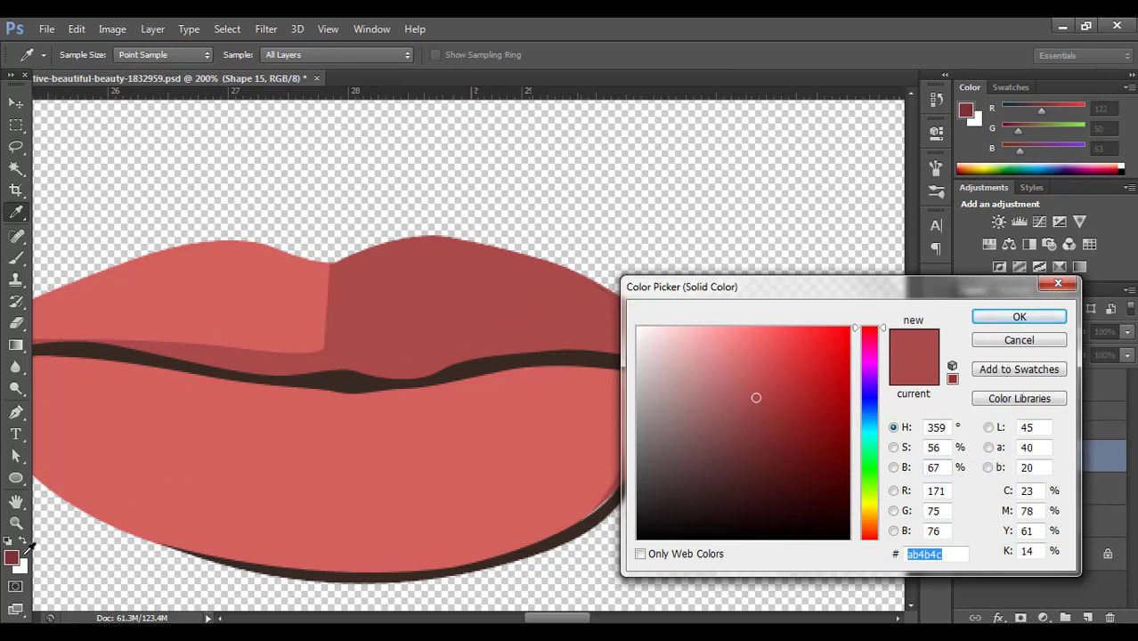
pyautogui.write('7a3235')
pyautogui.press('Return')
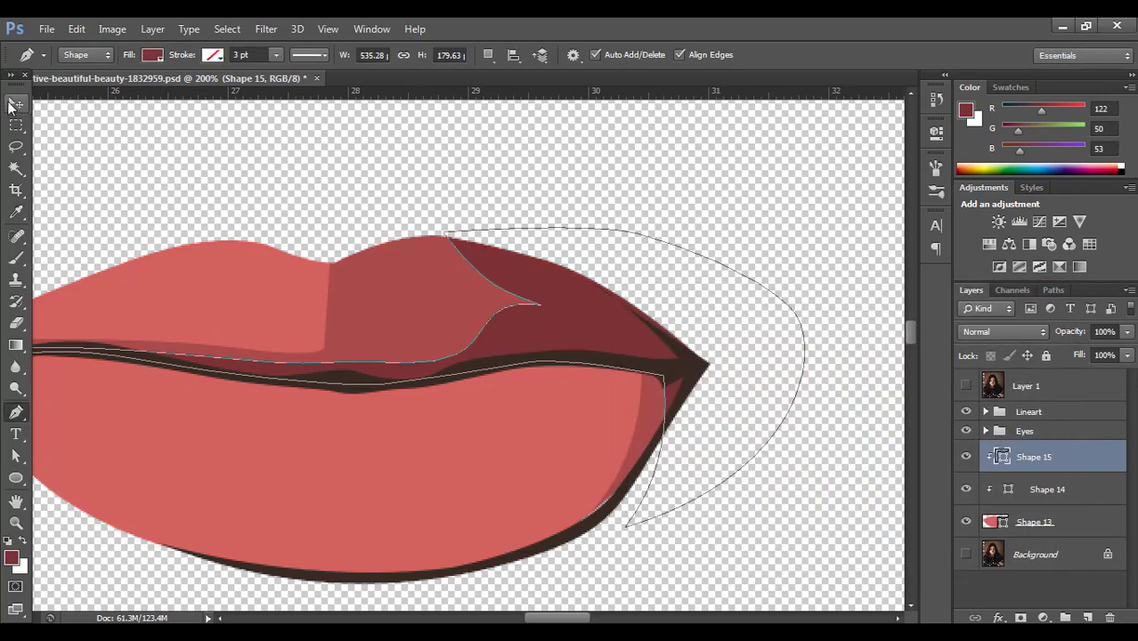
# Step: Compare the shaded lips with the Layer 1 photo and inspect them up close
pyautogui.click(15, 105)
pyautogui.scroll(-4, 477, 303)
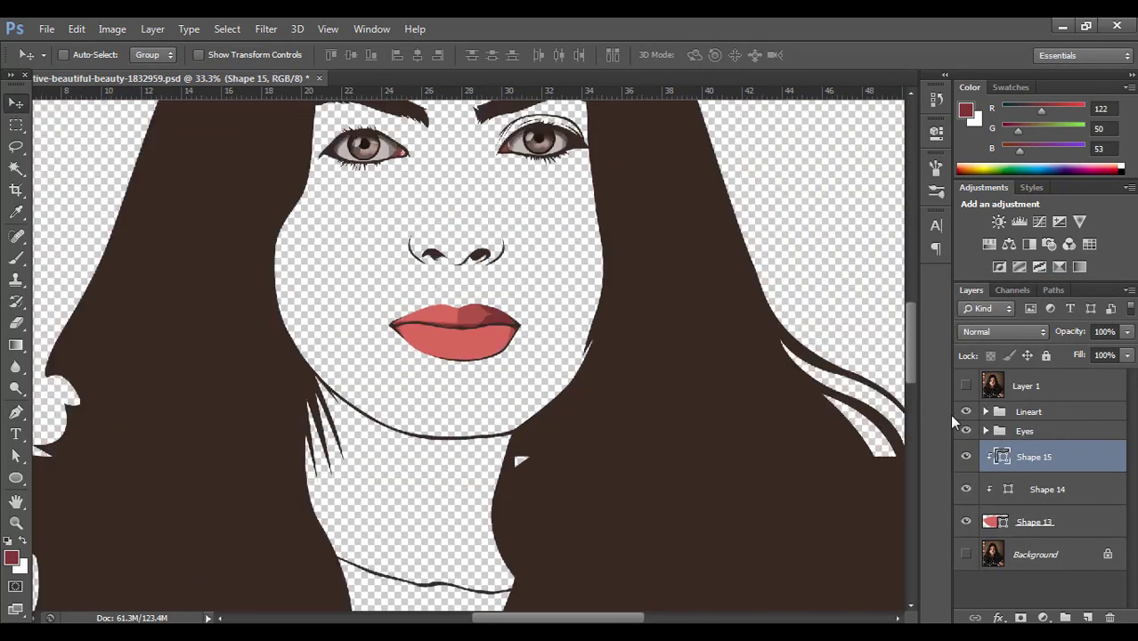
pyautogui.click(966, 385)
pyautogui.click(966, 386)
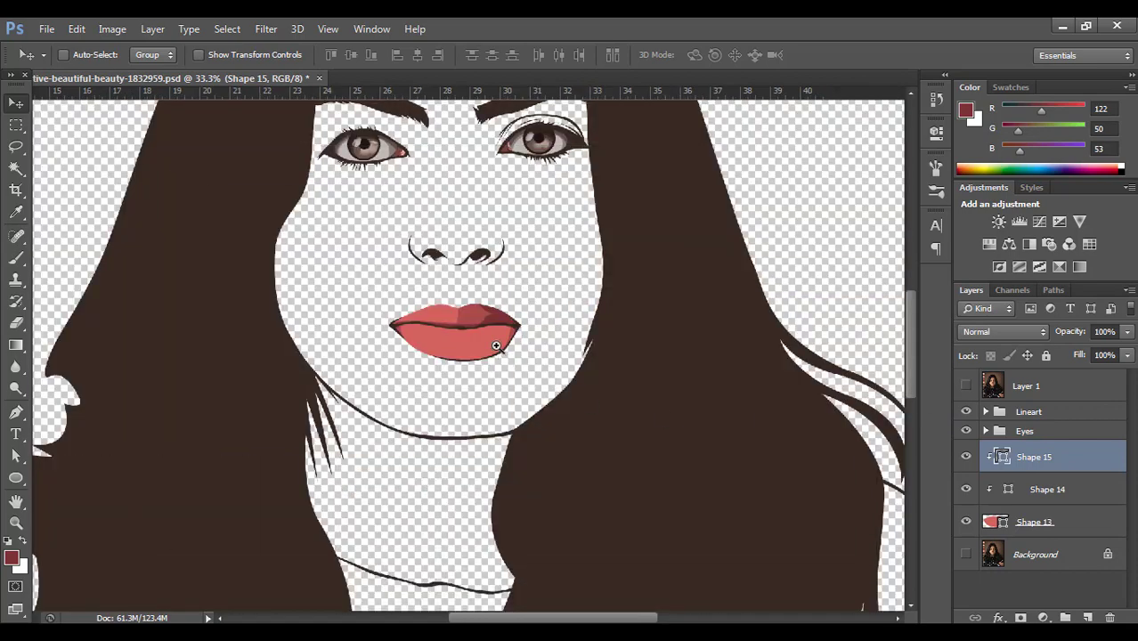
pyautogui.scroll(3, 496, 346)
pyautogui.moveTo(447, 351); pyautogui.dragTo(724, 373)
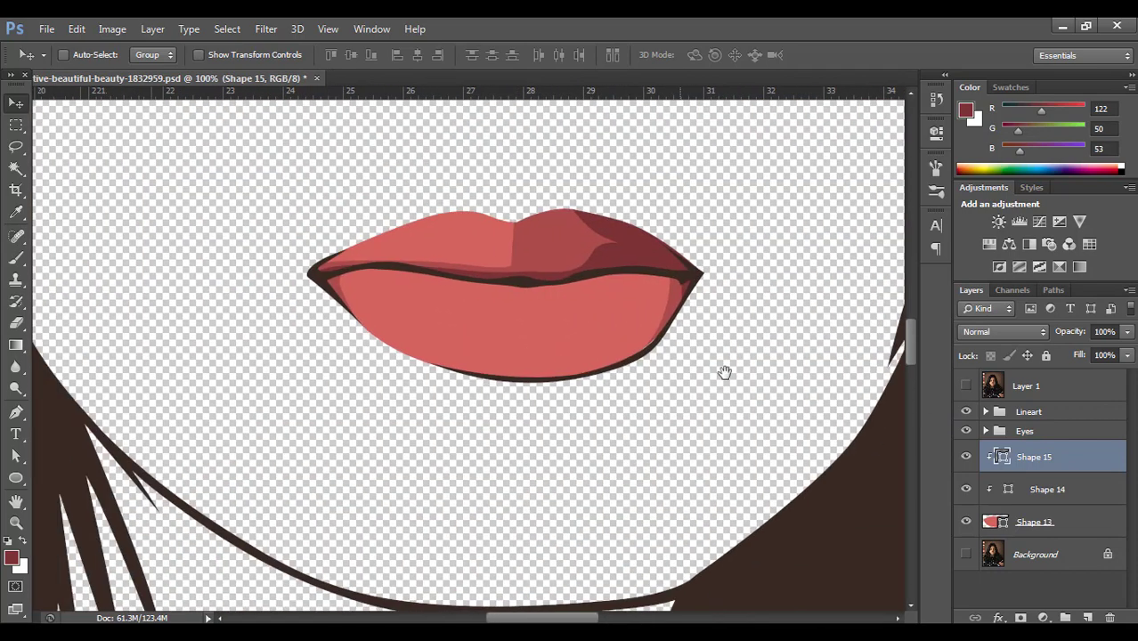
# Step: Widen Shape 14's shading at the lower lip's right side by moving its bottom anchor toward the centre and bending the curve handles outward
pyautogui.click(965, 387)
pyautogui.click(966, 386)
pyautogui.click(965, 386)
pyautogui.click(965, 386)
pyautogui.click(966, 386)
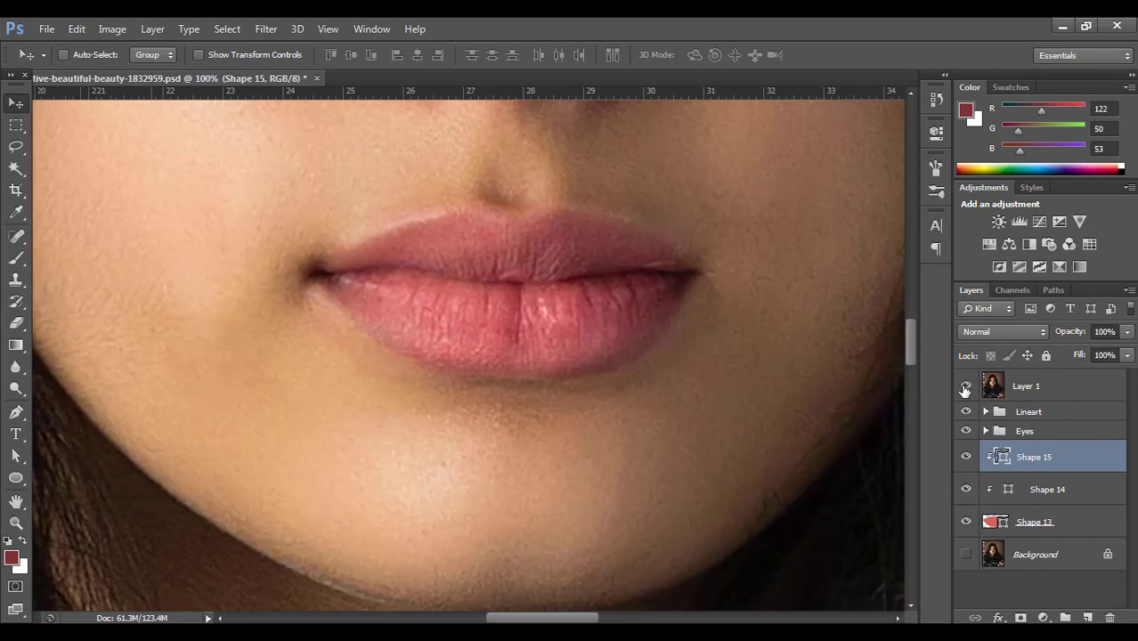
pyautogui.click(965, 386)
pyautogui.click(1022, 499)
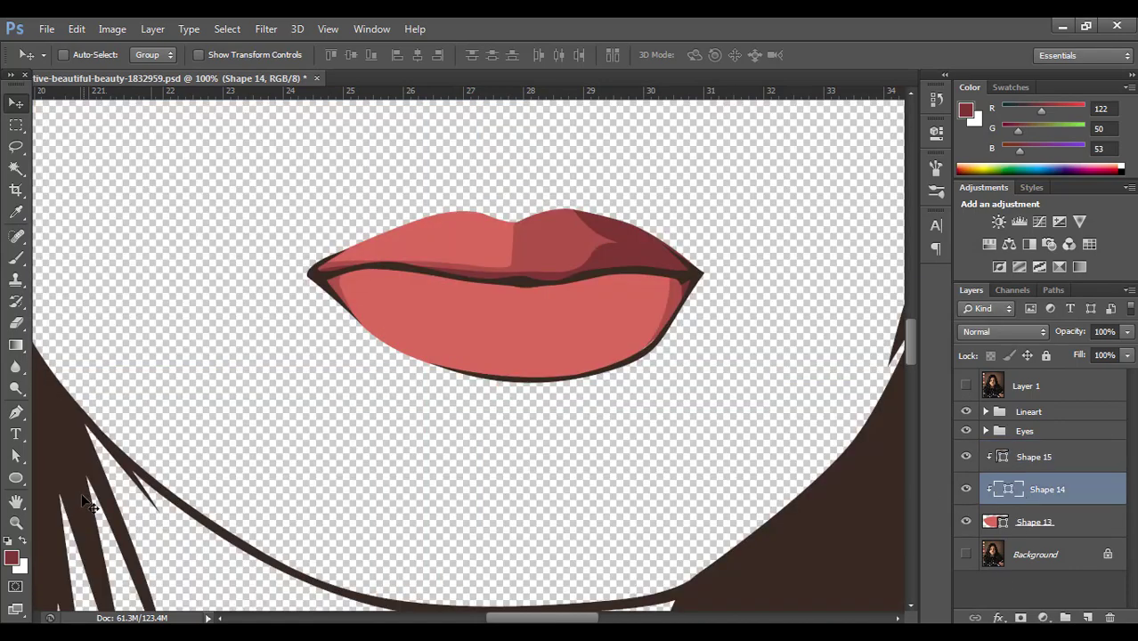
pyautogui.click(16, 456)
pyautogui.click(566, 337)
pyautogui.scroll(1, 567, 336)
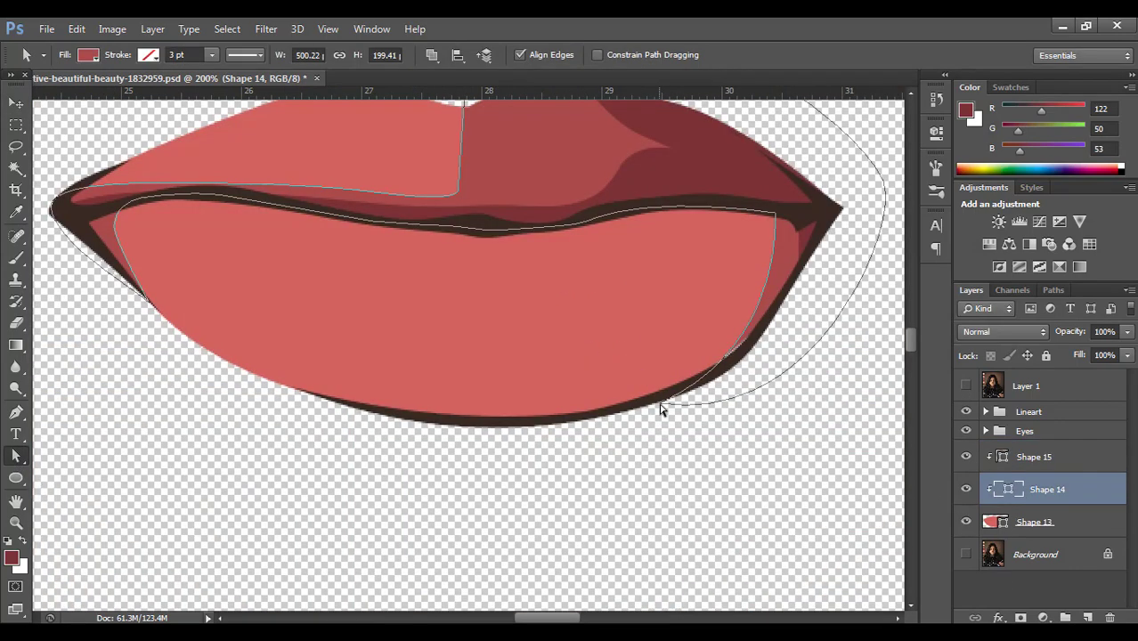
pyautogui.moveTo(661, 409); pyautogui.dragTo(569, 432)
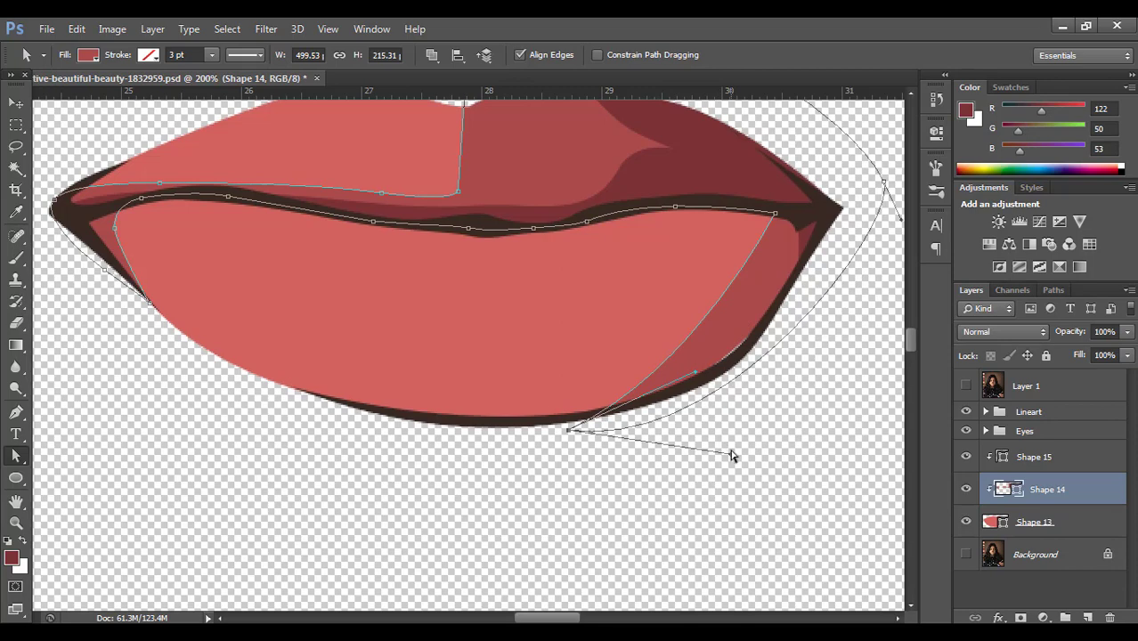
pyautogui.moveTo(731, 455); pyautogui.dragTo(757, 489)
pyautogui.moveTo(694, 373); pyautogui.dragTo(719, 388)
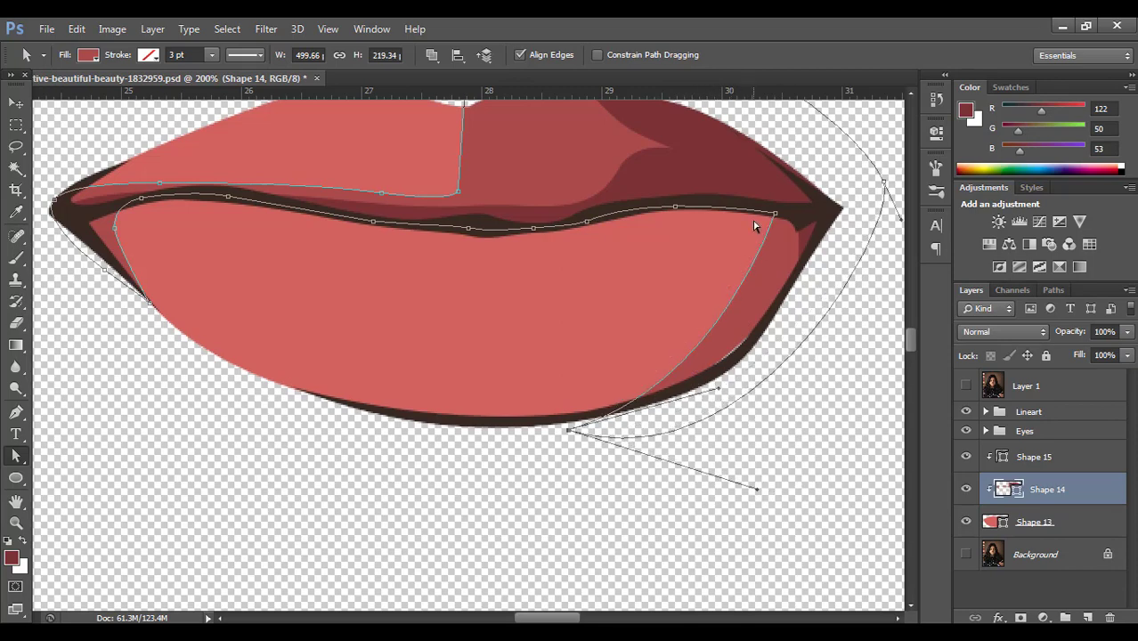
# Step: Move Shape 14's right corner anchor on the lower lip inward and lower the neighbouring top-edge anchors below the mouth line
pyautogui.moveTo(774, 214); pyautogui.dragTo(765, 222)
pyautogui.click(967, 386)
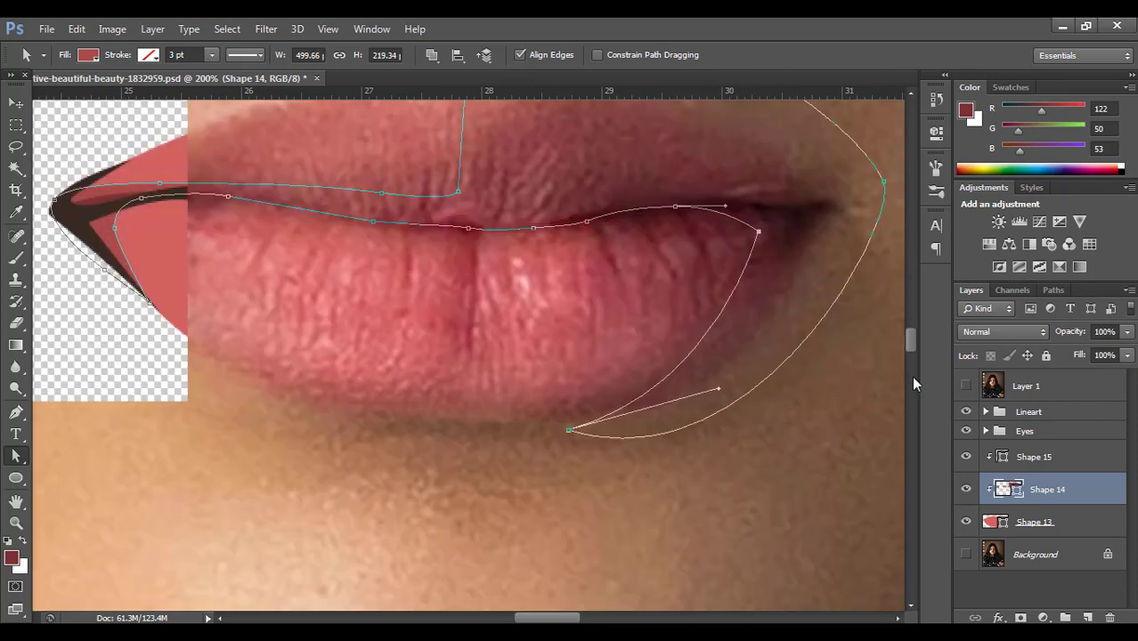
pyautogui.click(966, 387)
pyautogui.moveTo(673, 216); pyautogui.dragTo(615, 239)
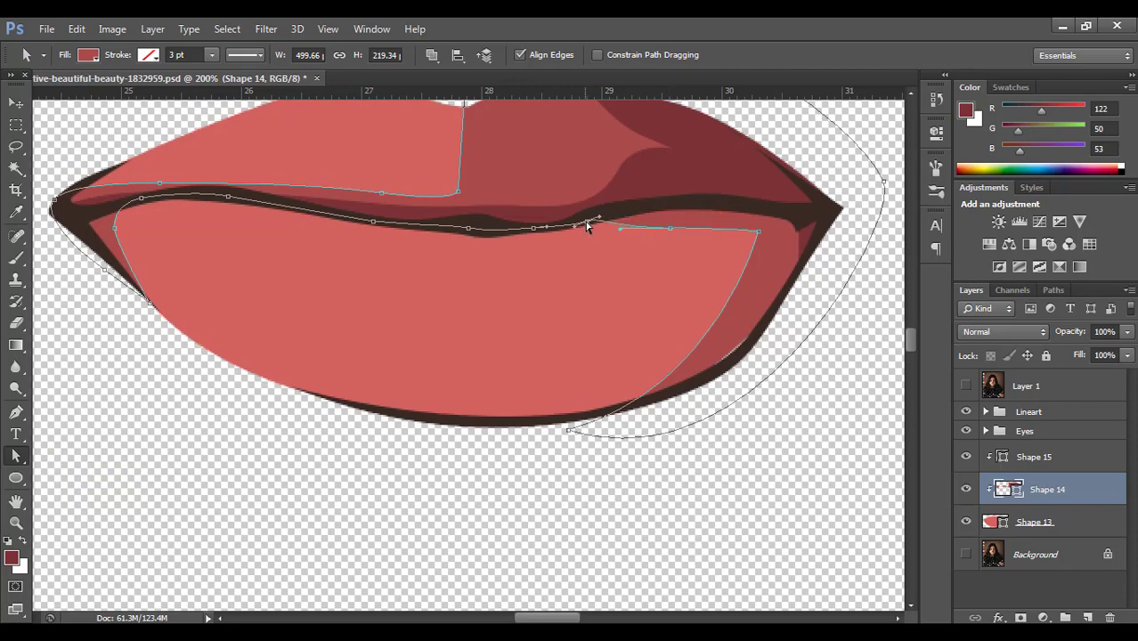
pyautogui.moveTo(760, 235); pyautogui.dragTo(742, 248)
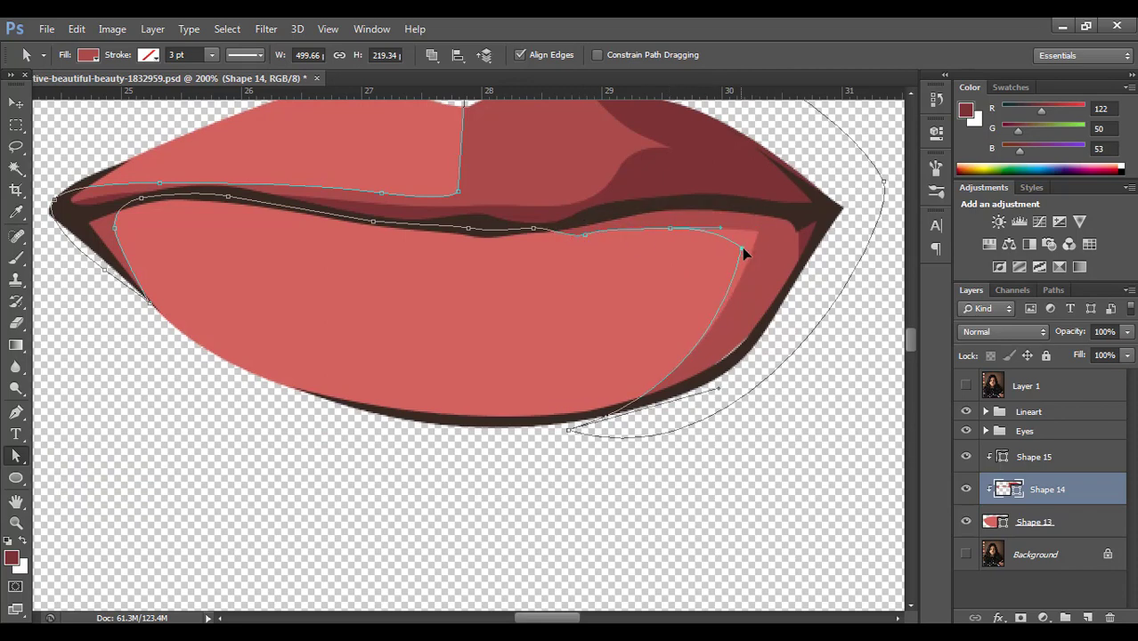
# Step: Check Shape 14 against the Layer 1 photo and lower its anchor just right of the mouth line's centre
pyautogui.click(966, 386)
pyautogui.click(967, 387)
pyautogui.click(966, 387)
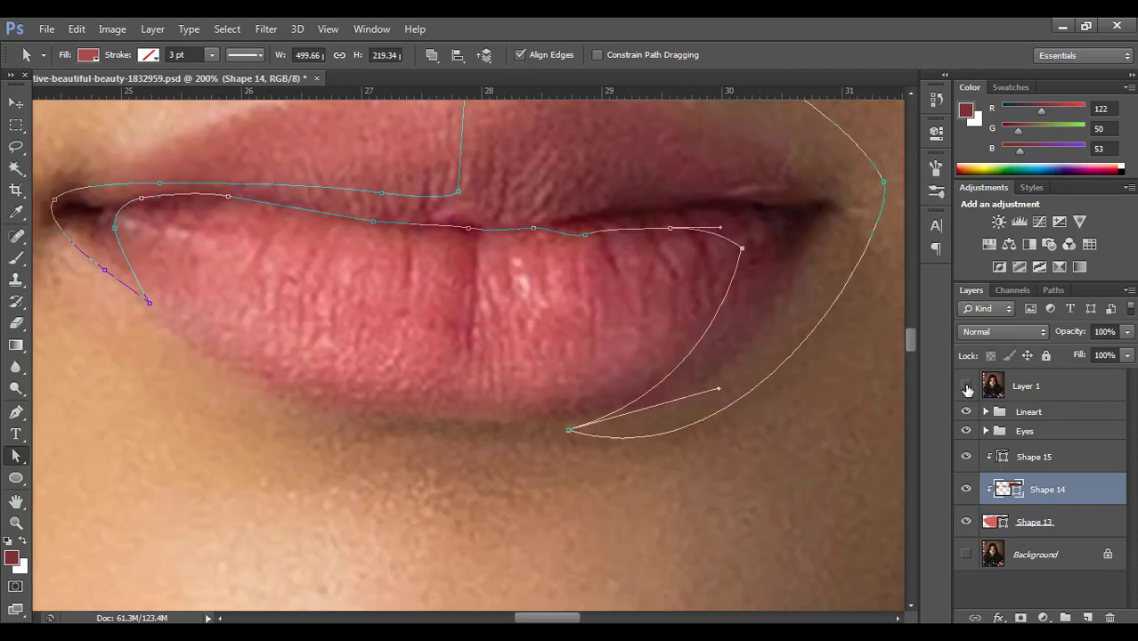
pyautogui.click(966, 386)
pyautogui.click(966, 387)
pyautogui.click(533, 229)
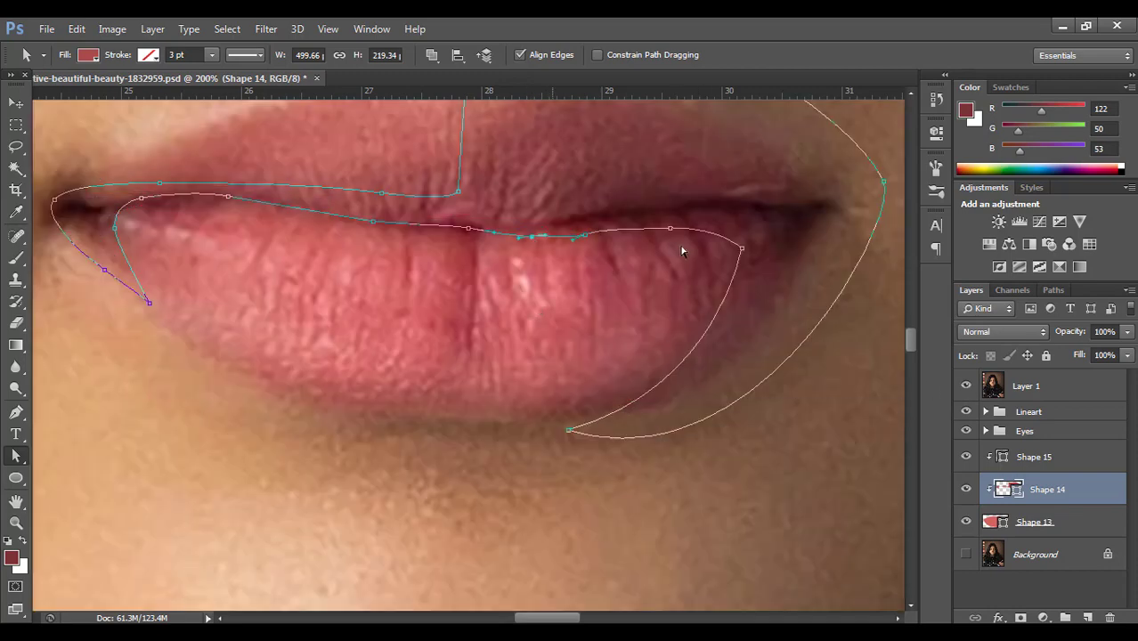
# Step: Nudge Shape 14's right corner anchor on the lower lip slightly further down and inward, matching the shadow in the Layer 1 photo
pyautogui.click(740, 250)
pyautogui.click(966, 388)
pyautogui.click(965, 387)
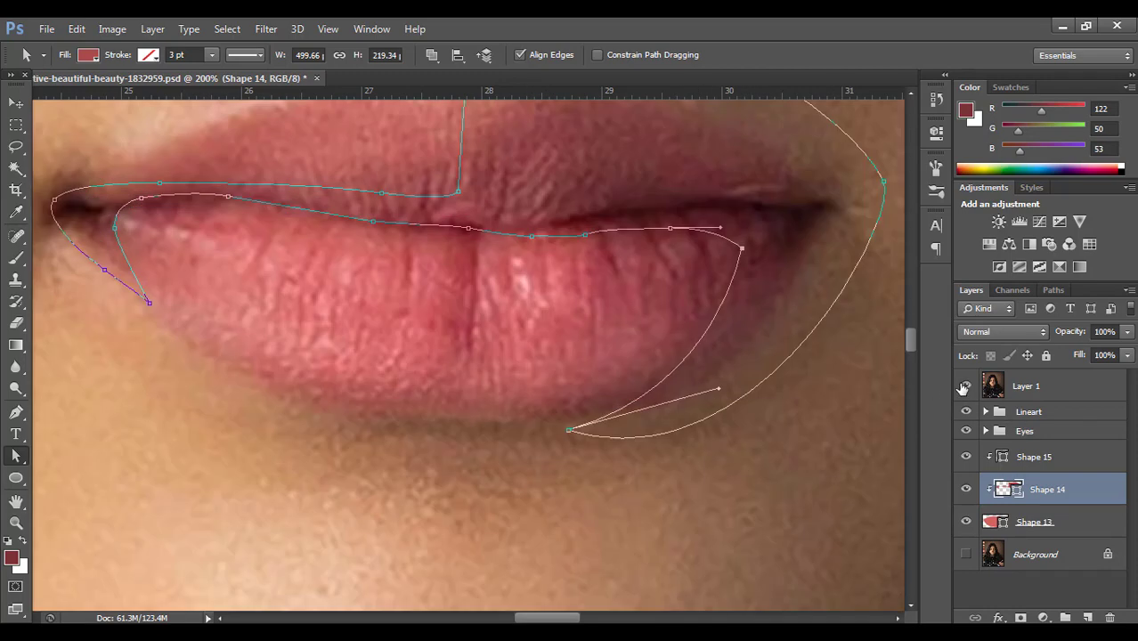
pyautogui.click(963, 389)
pyautogui.click(966, 387)
pyautogui.moveTo(744, 255); pyautogui.dragTo(741, 260)
pyautogui.click(967, 385)
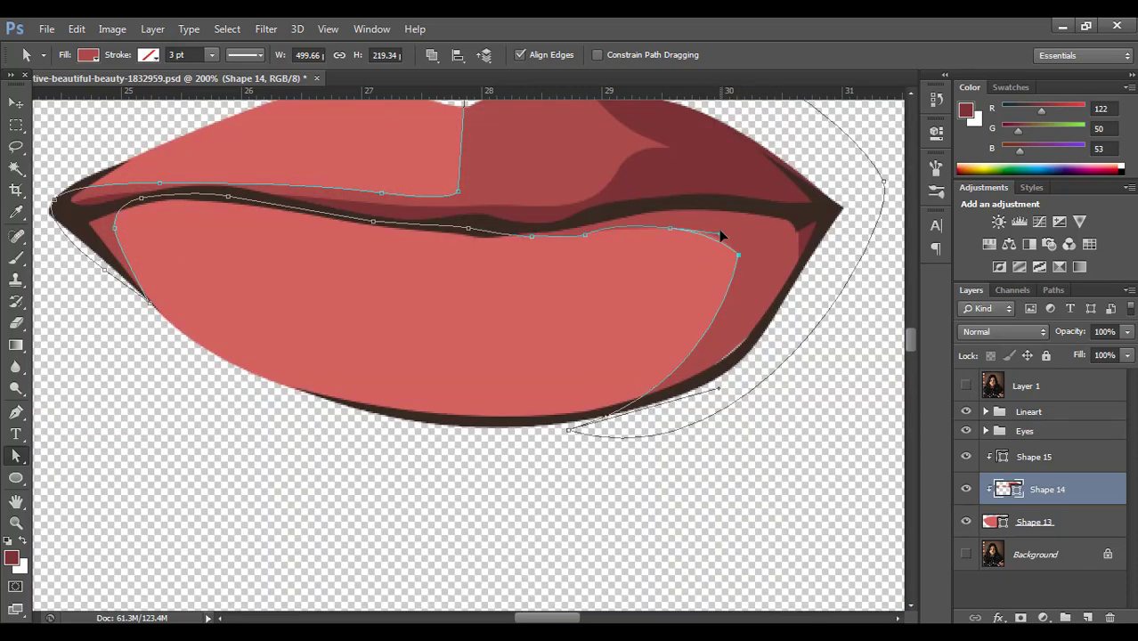
pyautogui.click(817, 397)
# Step: Reshape Shape 14 at the lower lip's left corner, extending its bottom tip down the lip edge and rounding the inner curve
pyautogui.moveTo(386, 364); pyautogui.dragTo(583, 368)
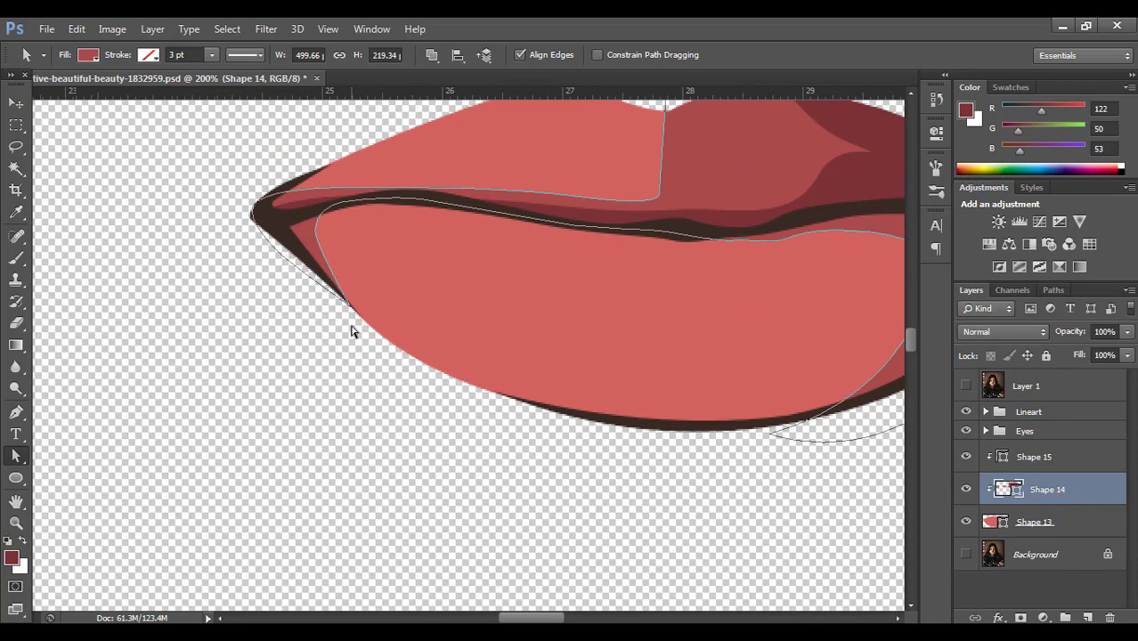
pyautogui.moveTo(349, 310); pyautogui.dragTo(378, 359)
pyautogui.moveTo(315, 237); pyautogui.dragTo(327, 237)
pyautogui.moveTo(429, 201); pyautogui.dragTo(434, 201)
pyautogui.moveTo(343, 202); pyautogui.dragTo(328, 239)
pyautogui.moveTo(379, 362); pyautogui.dragTo(426, 406)
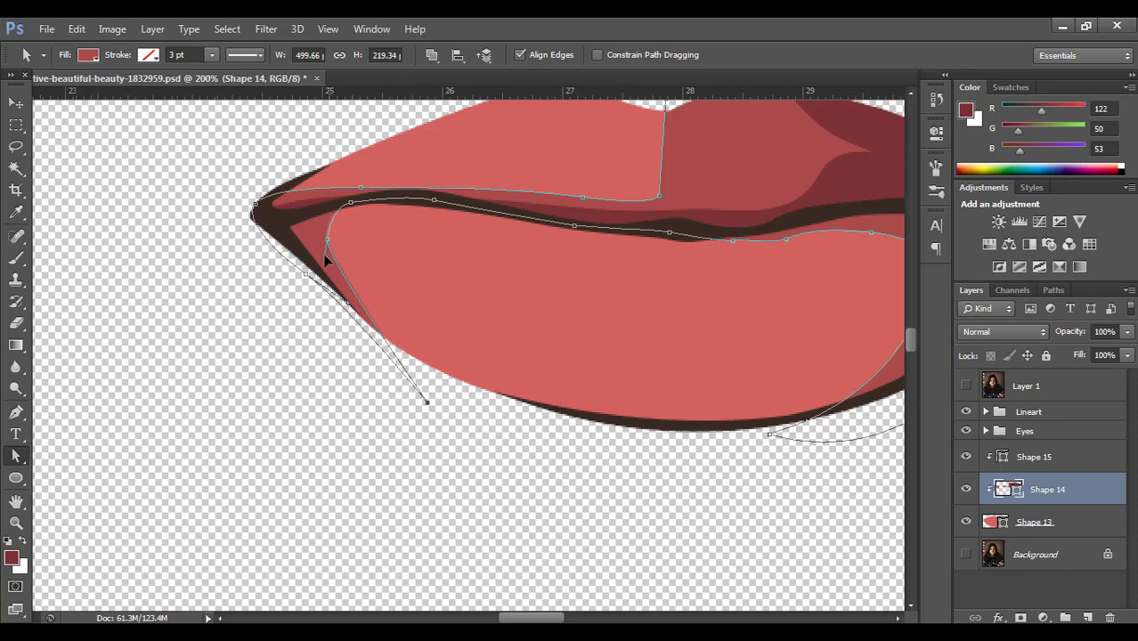
pyautogui.click(355, 206)
pyautogui.moveTo(359, 206); pyautogui.dragTo(331, 219)
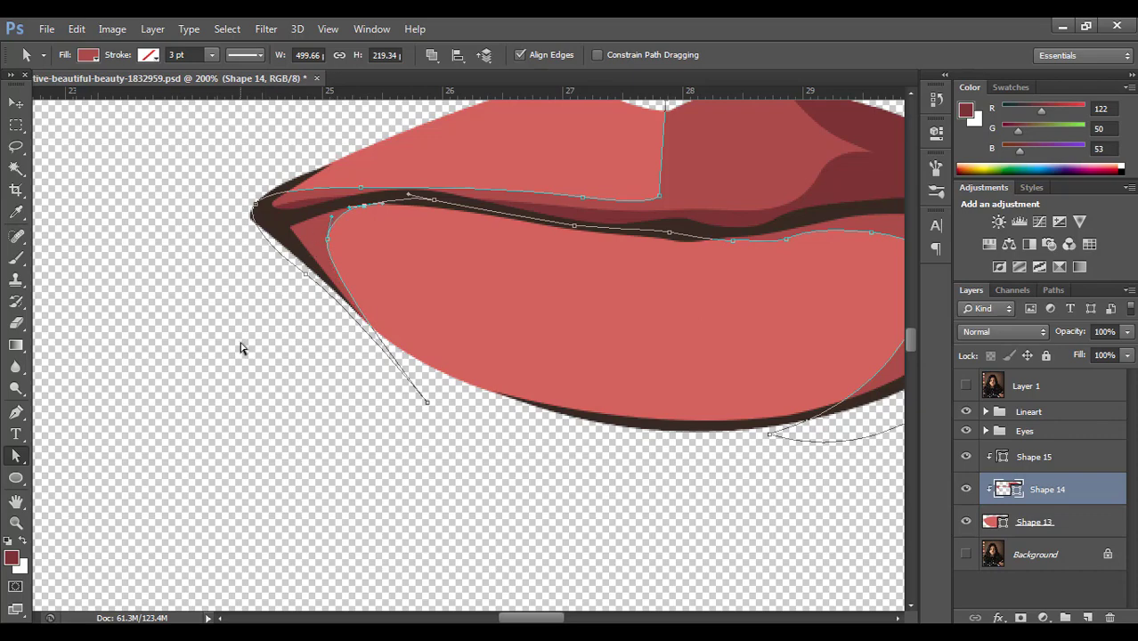
# Step: Compare the adjusted lip shading with the Layer 1 photo at a wider view
pyautogui.click(16, 105)
pyautogui.click(382, 276)
pyautogui.click(393, 279)
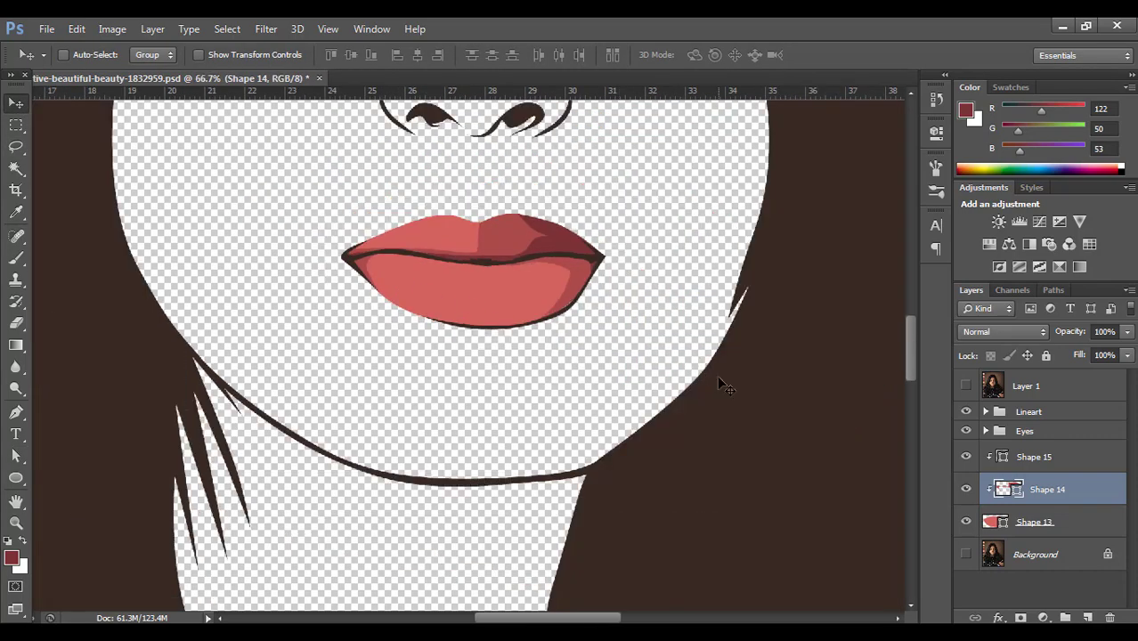
pyautogui.click(967, 386)
pyautogui.click(967, 386)
pyautogui.click(967, 386)
pyautogui.click(968, 386)
pyautogui.click(967, 386)
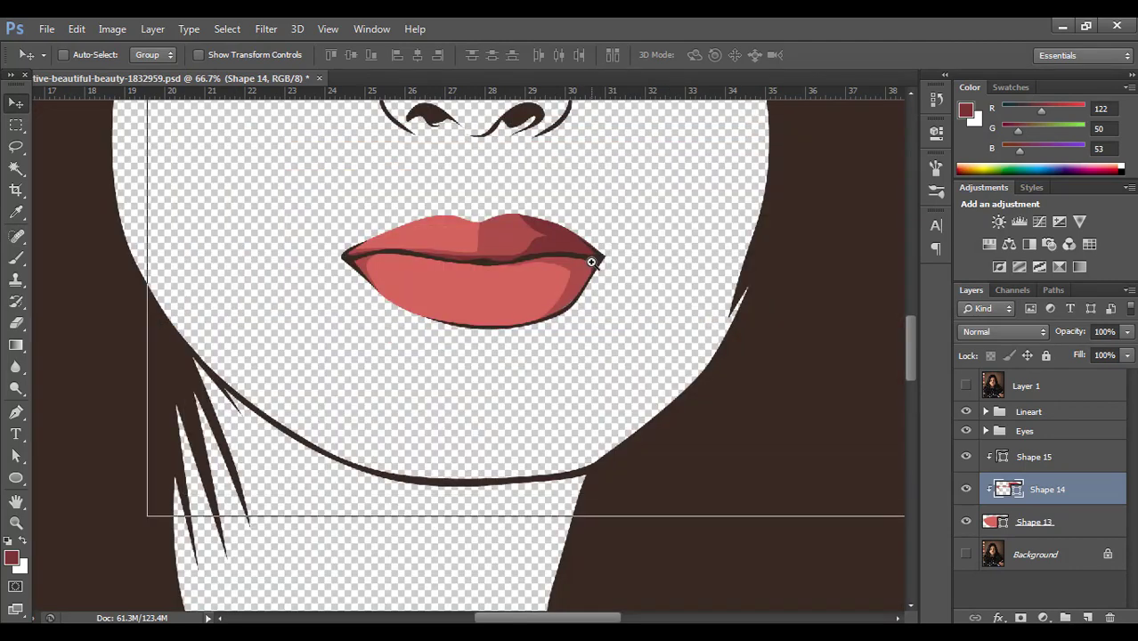
# Step: Adjust the inner edge of the Lineart group's Shape 3 at the lower lip's right curve to cover the gap beside the shading
pyautogui.keyDown('ctrl'); pyautogui.click(591, 262); pyautogui.keyUp('ctrl')
pyautogui.keyDown('ctrl'); pyautogui.click(591, 261); pyautogui.keyUp('ctrl')
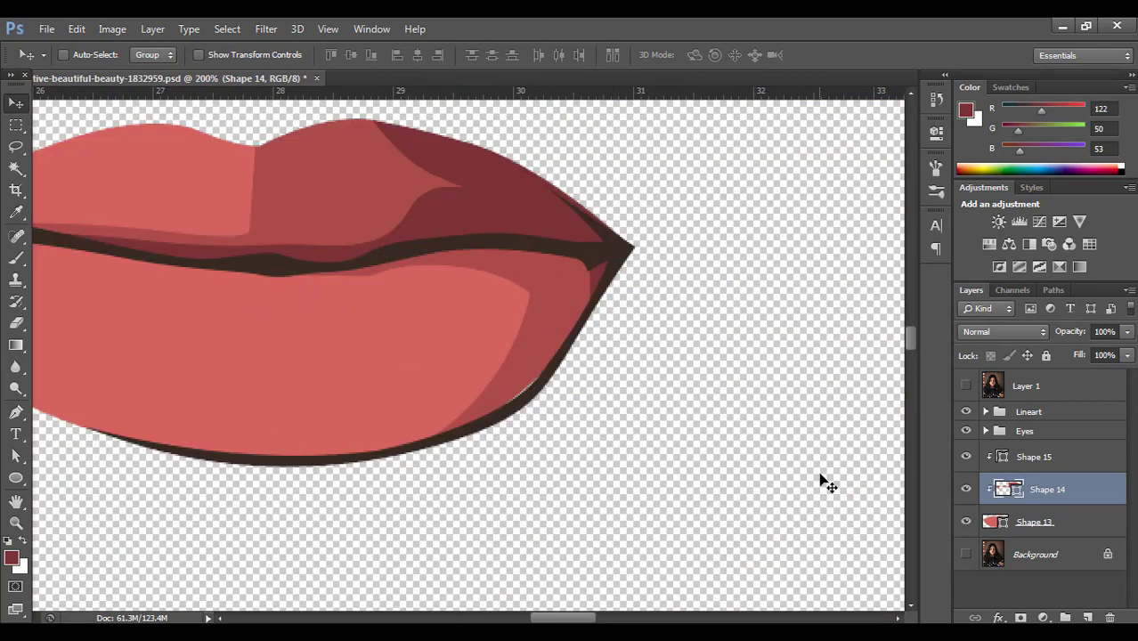
pyautogui.keyDown('ctrl'); pyautogui.click(531, 411); pyautogui.keyUp('ctrl')
pyautogui.click(16, 456)
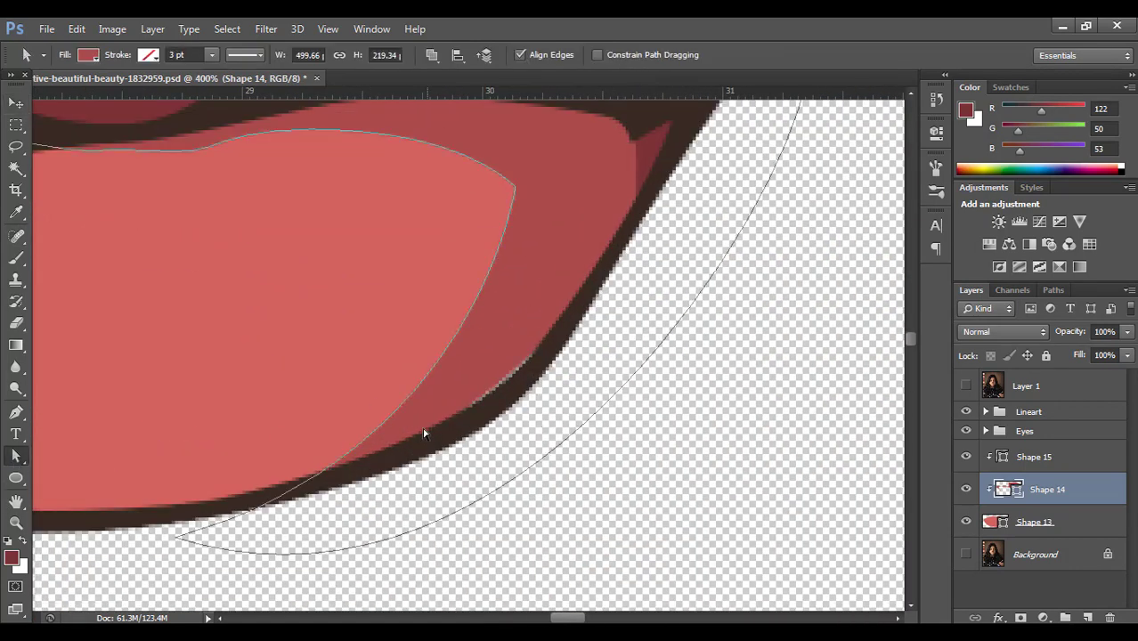
pyautogui.click(1013, 415)
pyautogui.click(500, 392)
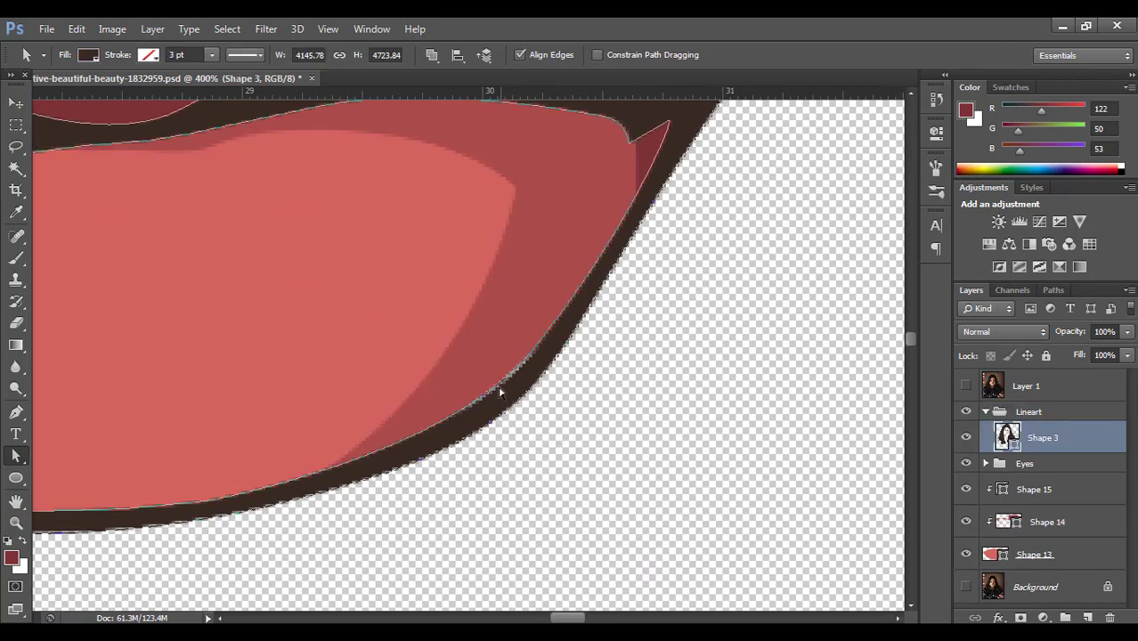
pyautogui.click(479, 392)
pyautogui.moveTo(527, 369); pyautogui.dragTo(643, 234)
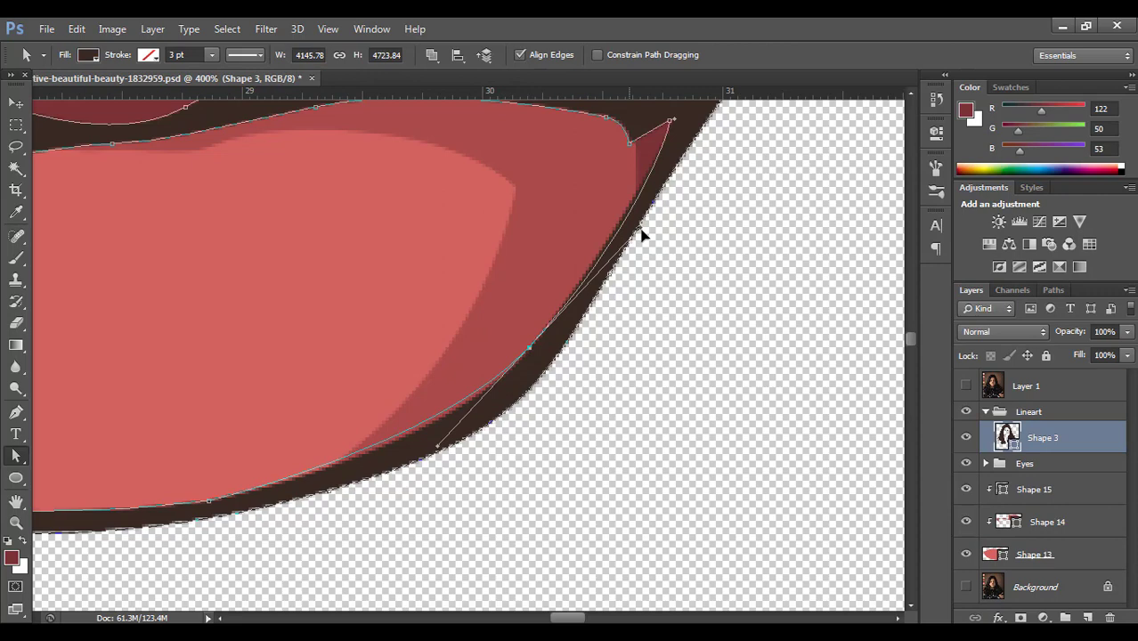
# Step: Smooth the outer edge of Shape 3's line around the lower lip's right curve and collapse the Lineart group
pyautogui.click(507, 409)
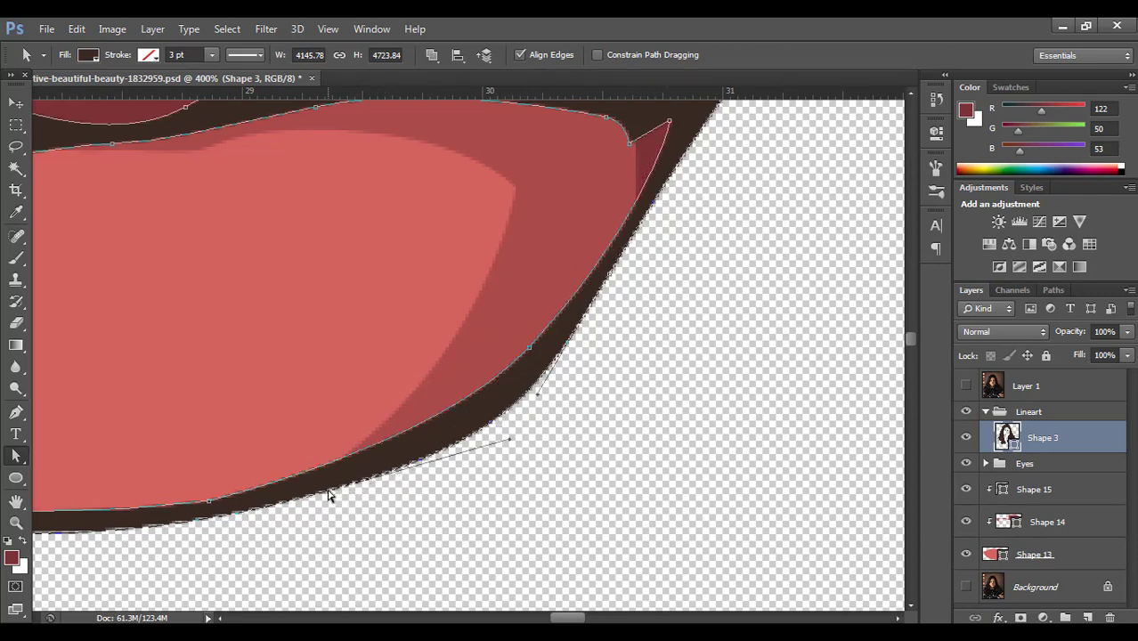
pyautogui.moveTo(328, 496); pyautogui.dragTo(525, 420)
pyautogui.keyDown('alt'); pyautogui.click(619, 409); pyautogui.keyUp('alt')
pyautogui.click(18, 103)
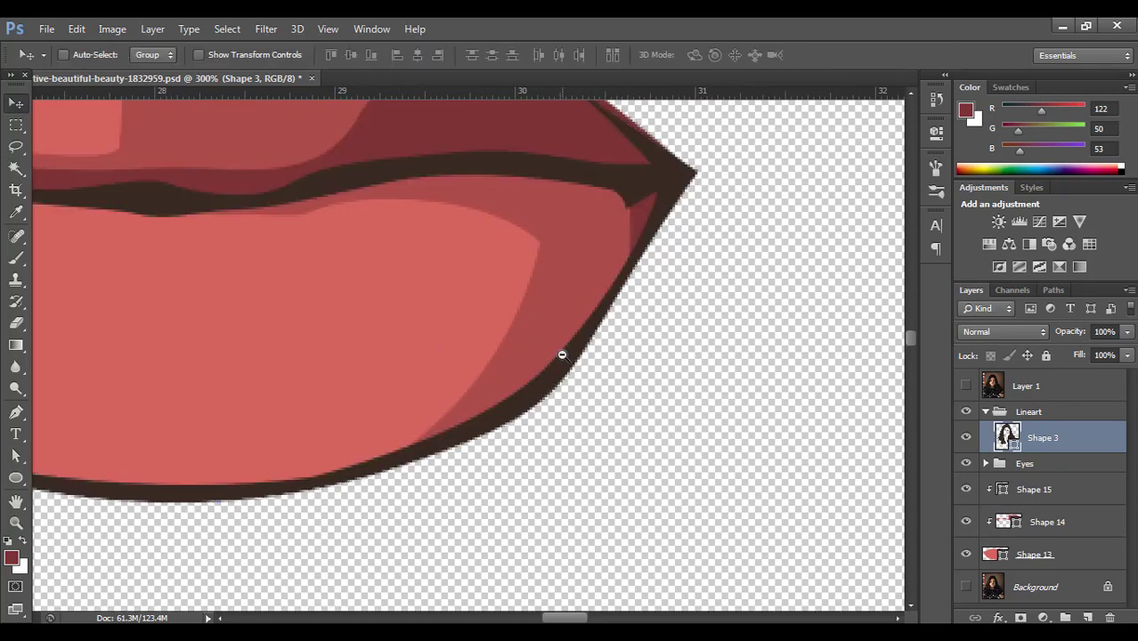
pyautogui.keyDown('alt'); pyautogui.click(562, 354); pyautogui.keyUp('alt')
pyautogui.keyDown('alt'); pyautogui.click(560, 355); pyautogui.keyUp('alt')
pyautogui.moveTo(512, 344); pyautogui.dragTo(589, 412)
pyautogui.keyDown('ctrl'); pyautogui.click(573, 386); pyautogui.keyUp('ctrl')
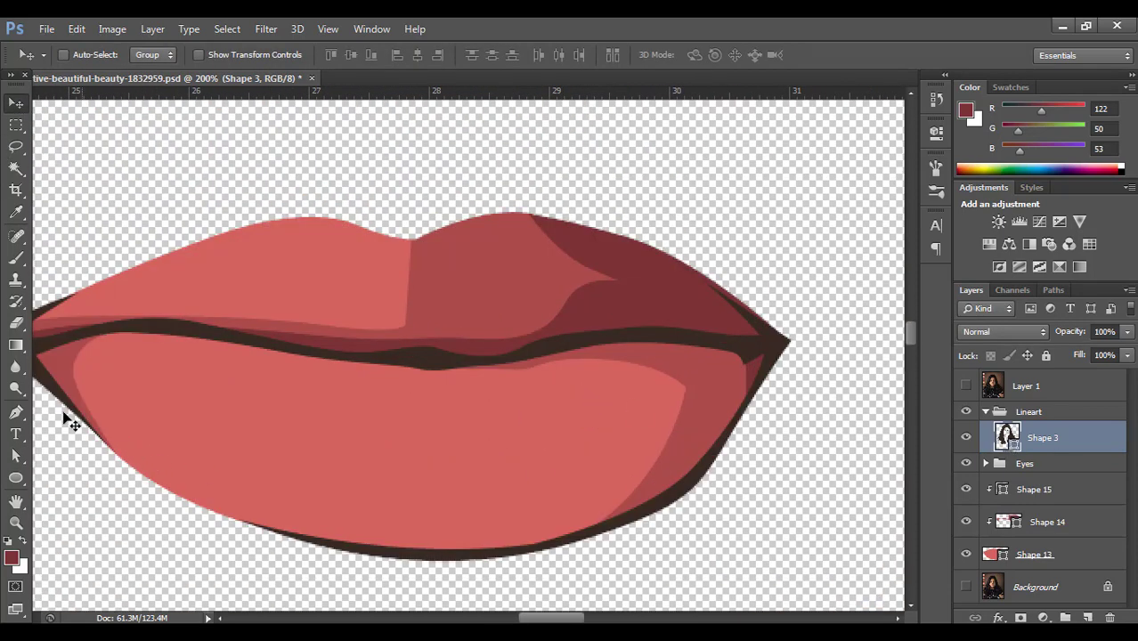
pyautogui.keyDown('alt'); pyautogui.click(635, 376); pyautogui.keyUp('alt')
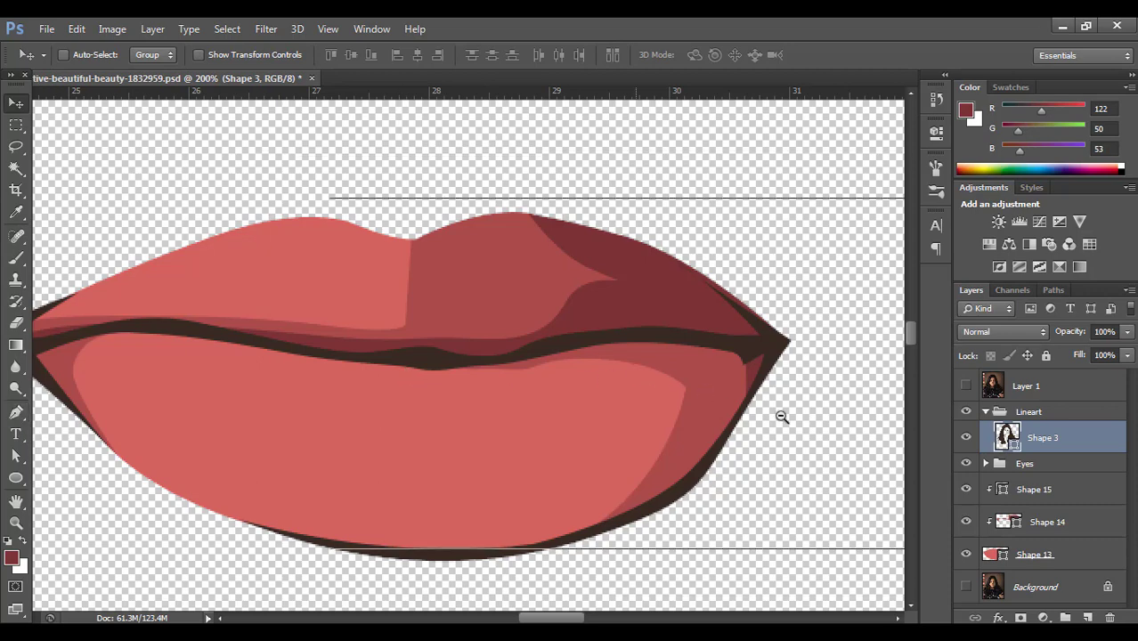
pyautogui.click(985, 412)
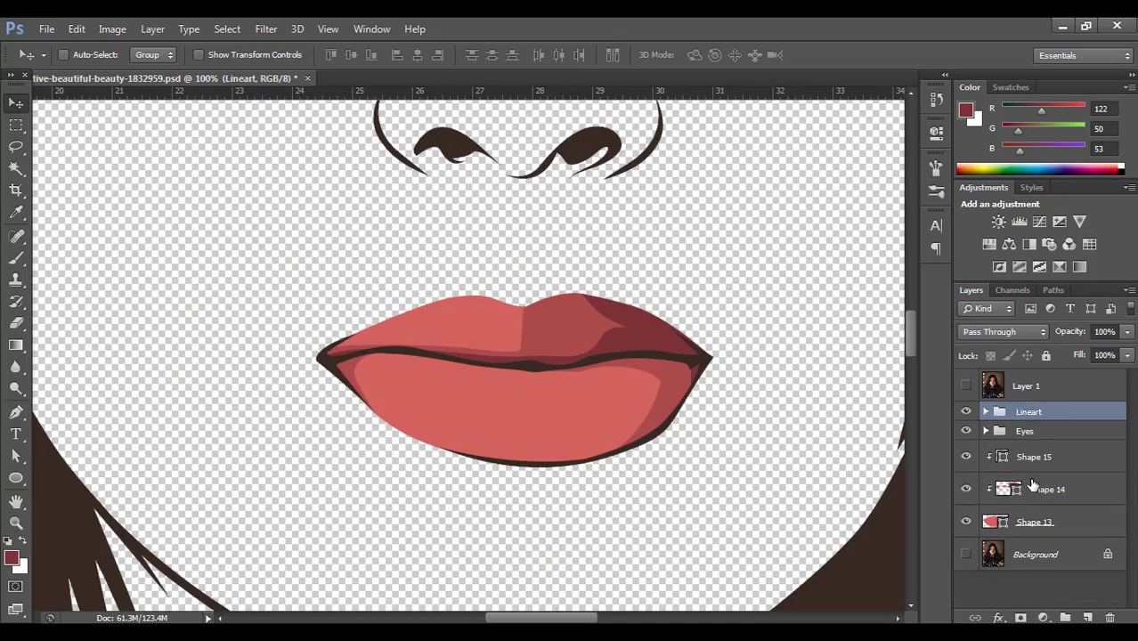
# Step: Move Shape 15's right corner anchor on the lower lip inward and lower the adjacent anchor below the mouth line
pyautogui.click(1027, 461)
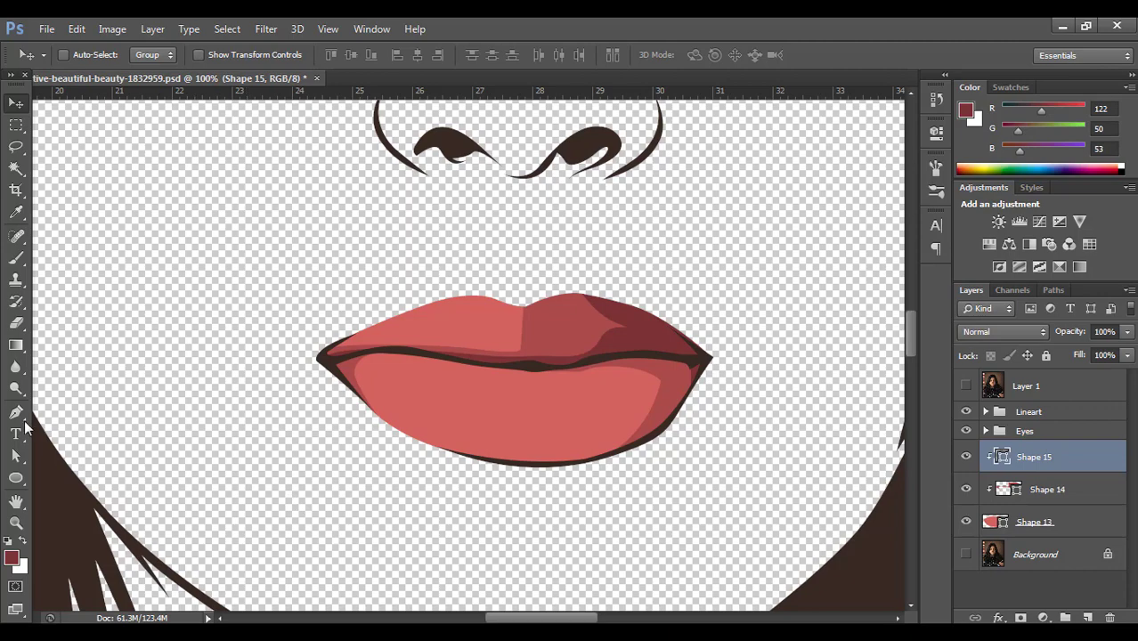
pyautogui.click(14, 458)
pyautogui.keyDown('ctrl'); pyautogui.click(652, 406); pyautogui.keyUp('ctrl')
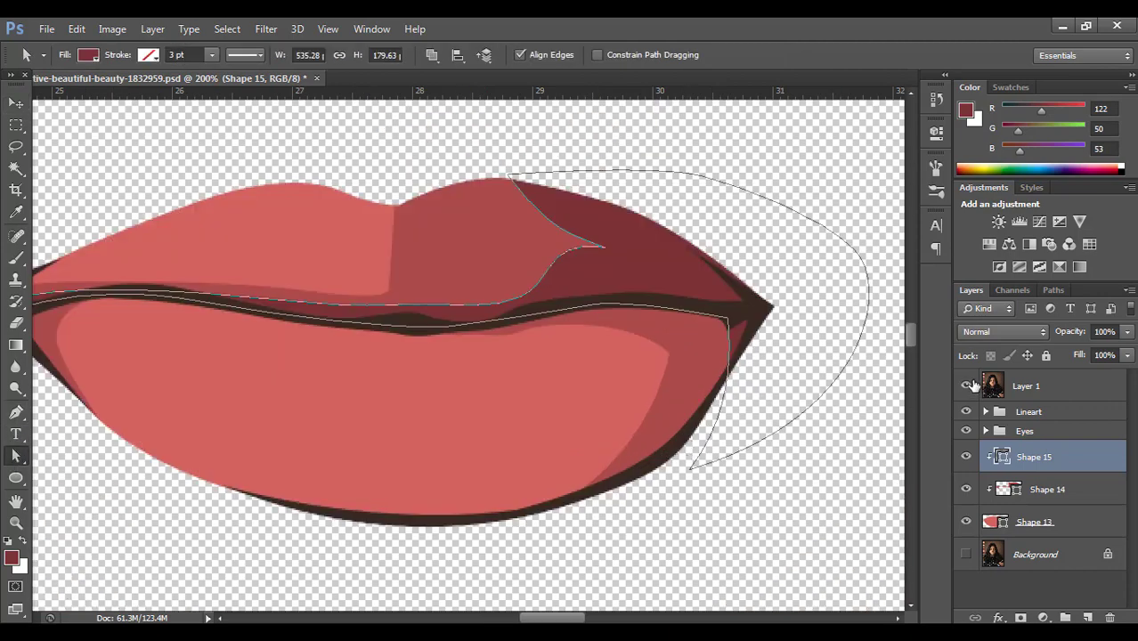
pyautogui.click(967, 386)
pyautogui.click(719, 336)
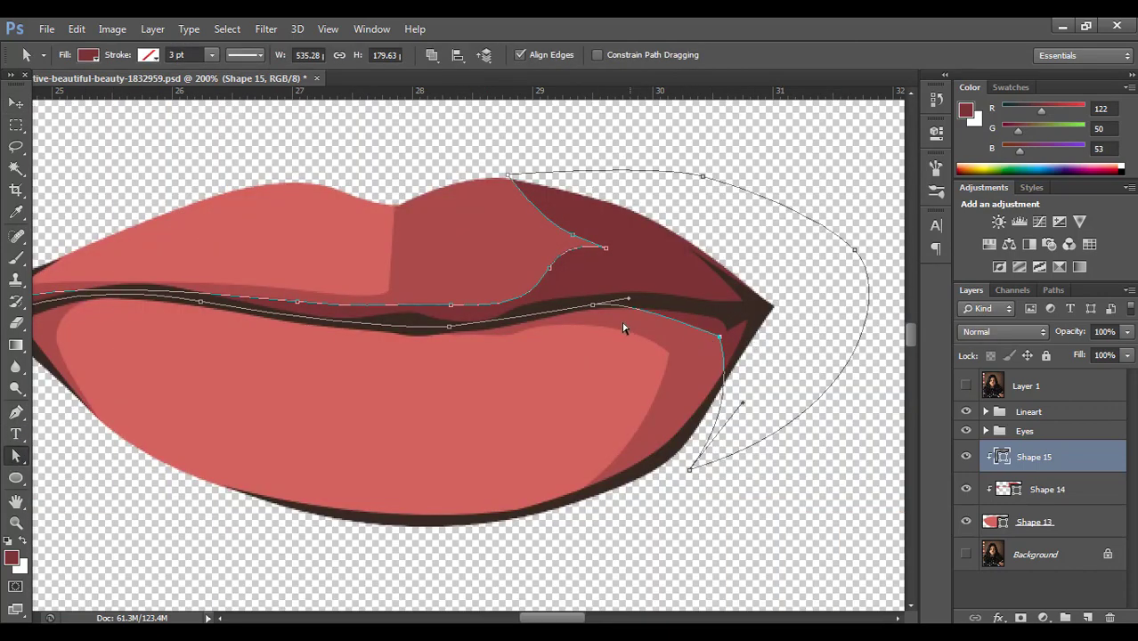
pyautogui.moveTo(592, 305); pyautogui.dragTo(637, 312)
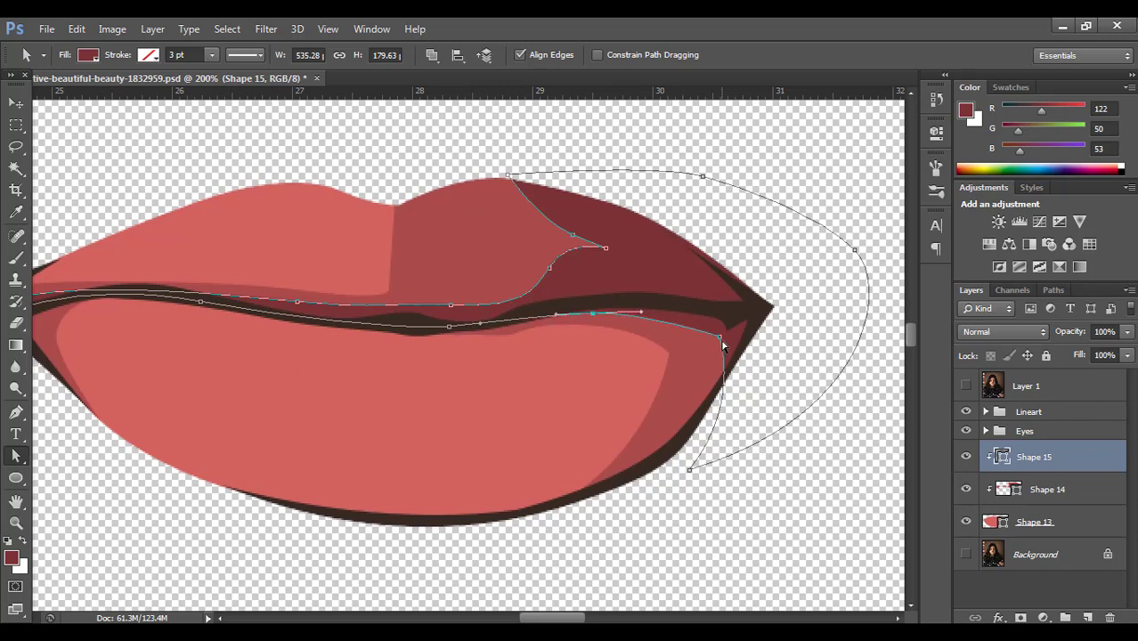
# Step: Extend Shape 15's bottom tip along the lower lip's right edge and refine its corner anchor and inner curve
pyautogui.moveTo(690, 469); pyautogui.dragTo(629, 496)
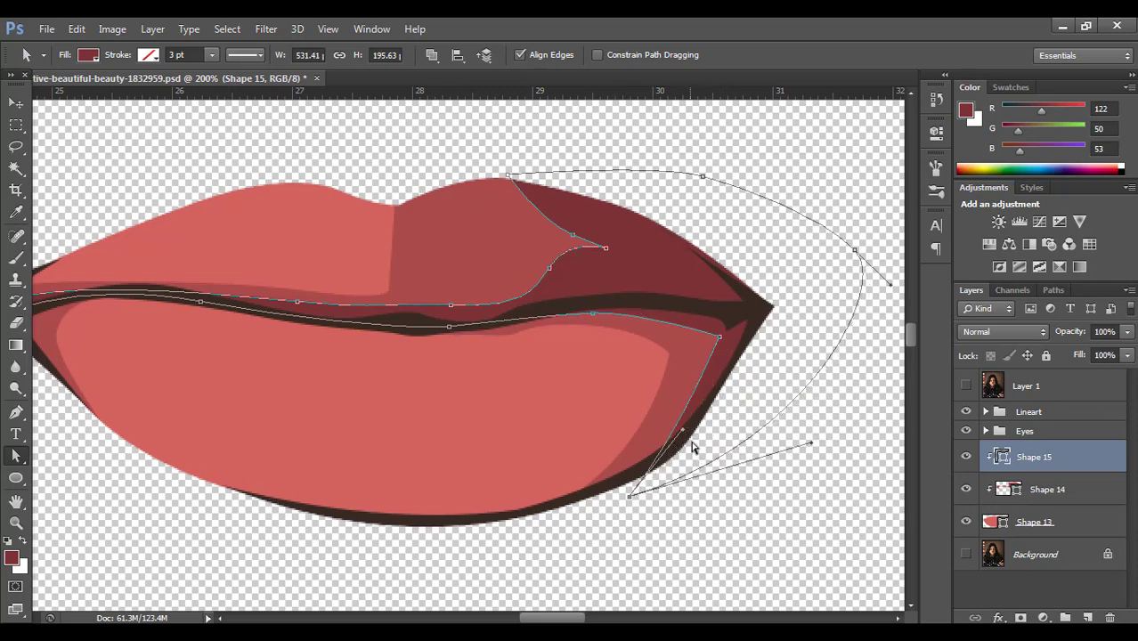
pyautogui.moveTo(686, 429); pyautogui.dragTo(708, 435)
pyautogui.moveTo(718, 338); pyautogui.dragTo(710, 345)
pyautogui.moveTo(708, 434); pyautogui.dragTo(702, 428)
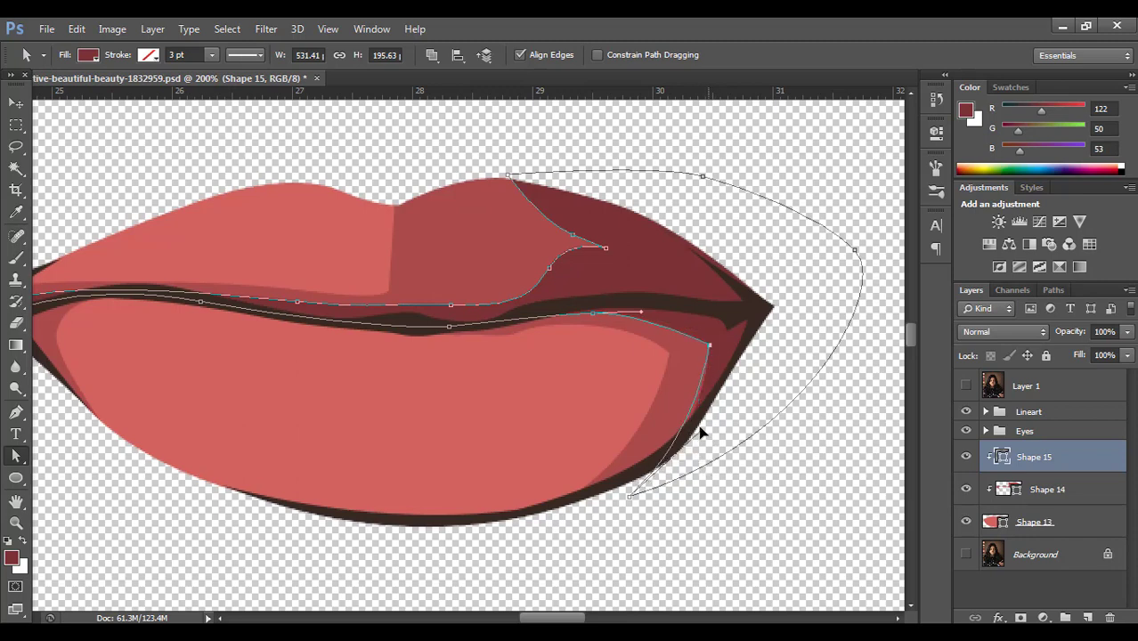
pyautogui.moveTo(630, 496); pyautogui.dragTo(622, 493)
pyautogui.click(762, 361)
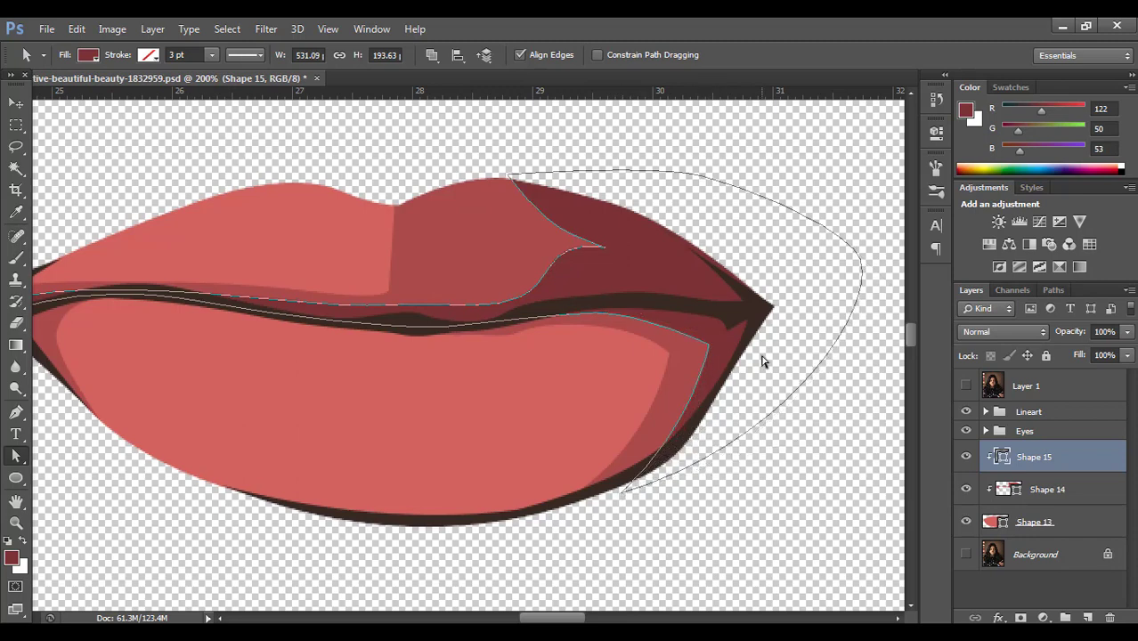
# Step: View the whole face and compare the finished dark lip shading with the Layer 1 photo
pyautogui.press('v')
pyautogui.keyDown('alt'); pyautogui.click(761, 359); pyautogui.keyUp('alt')
pyautogui.keyDown('alt'); pyautogui.click(377, 245); pyautogui.keyUp('alt')
pyautogui.keyDown('alt'); pyautogui.click(454, 277); pyautogui.keyUp('alt')
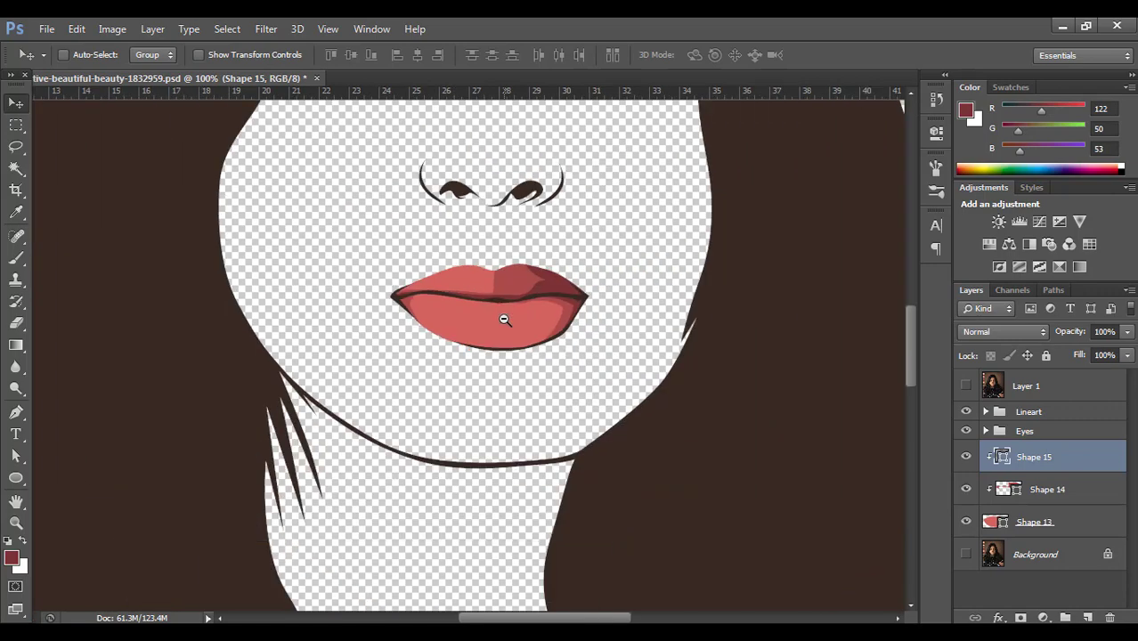
pyautogui.keyDown('alt'); pyautogui.click(505, 318); pyautogui.keyUp('alt')
pyautogui.keyDown('alt'); pyautogui.click(599, 355); pyautogui.keyUp('alt')
pyautogui.moveTo(570, 326); pyautogui.dragTo(572, 396)
pyautogui.click(966, 385)
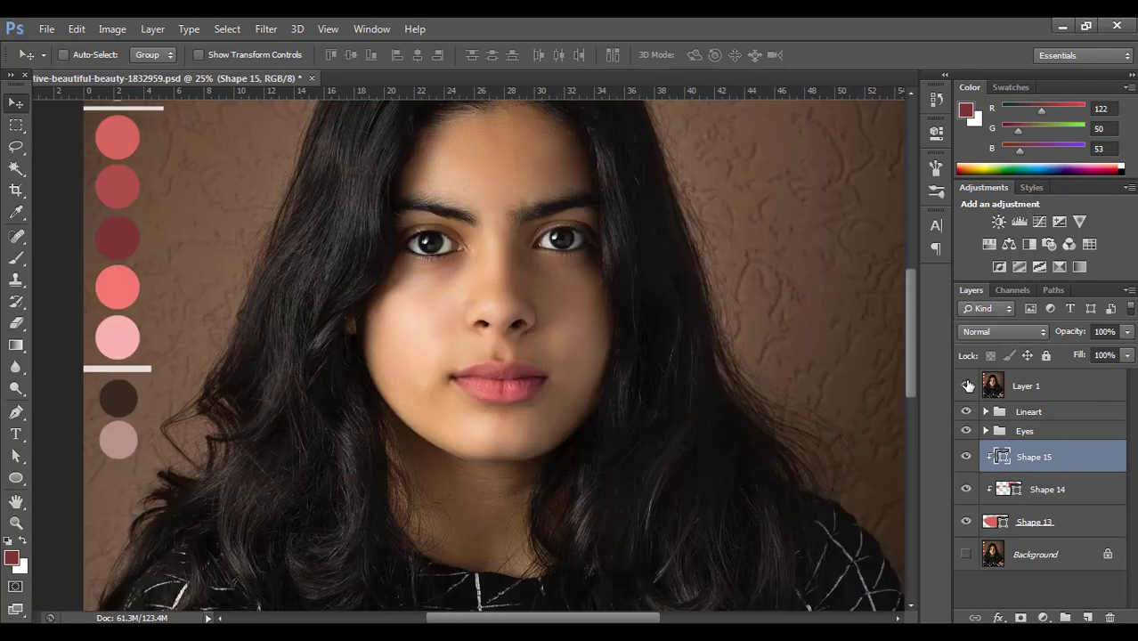
# Step: Compare the shaded lips with the Layer 1 photo at whole-face and close-up views, leaving the photo hidden
pyautogui.click(966, 385)
pyautogui.click(966, 386)
pyautogui.click(966, 386)
pyautogui.click(967, 386)
pyautogui.keyDown('ctrl'); pyautogui.click(608, 417); pyautogui.keyUp('ctrl')
pyautogui.keyDown('ctrl'); pyautogui.click(575, 412); pyautogui.keyUp('ctrl')
pyautogui.keyDown('ctrl'); pyautogui.click(563, 410); pyautogui.keyUp('ctrl')
pyautogui.keyDown('ctrl'); pyautogui.click(428, 406); pyautogui.keyUp('ctrl')
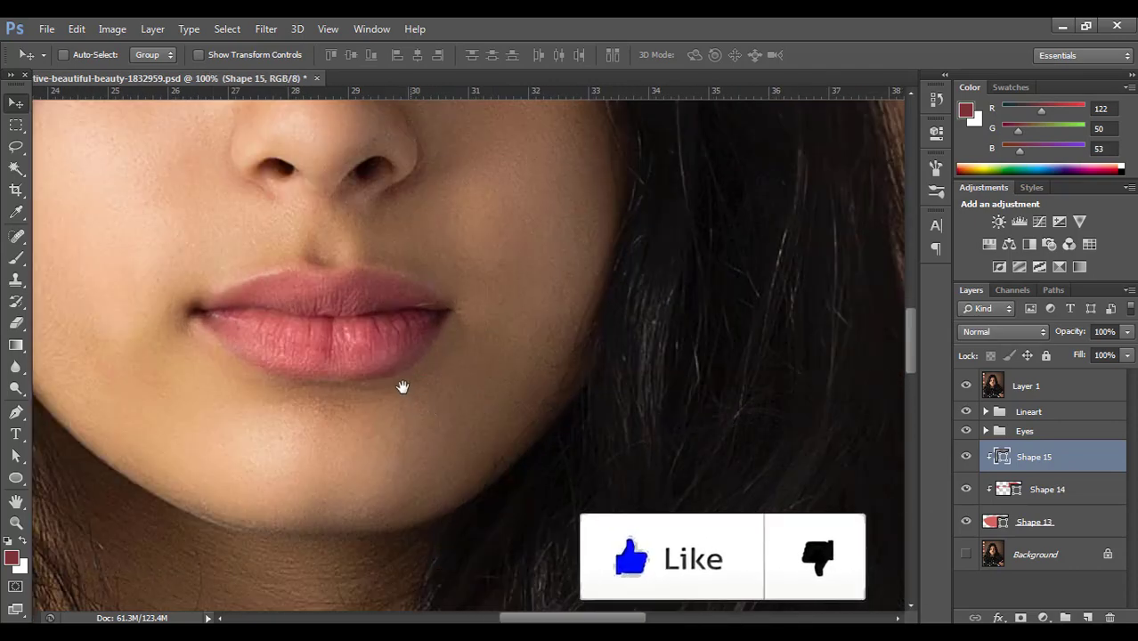
pyautogui.moveTo(401, 386); pyautogui.dragTo(561, 405)
pyautogui.click(16, 412)
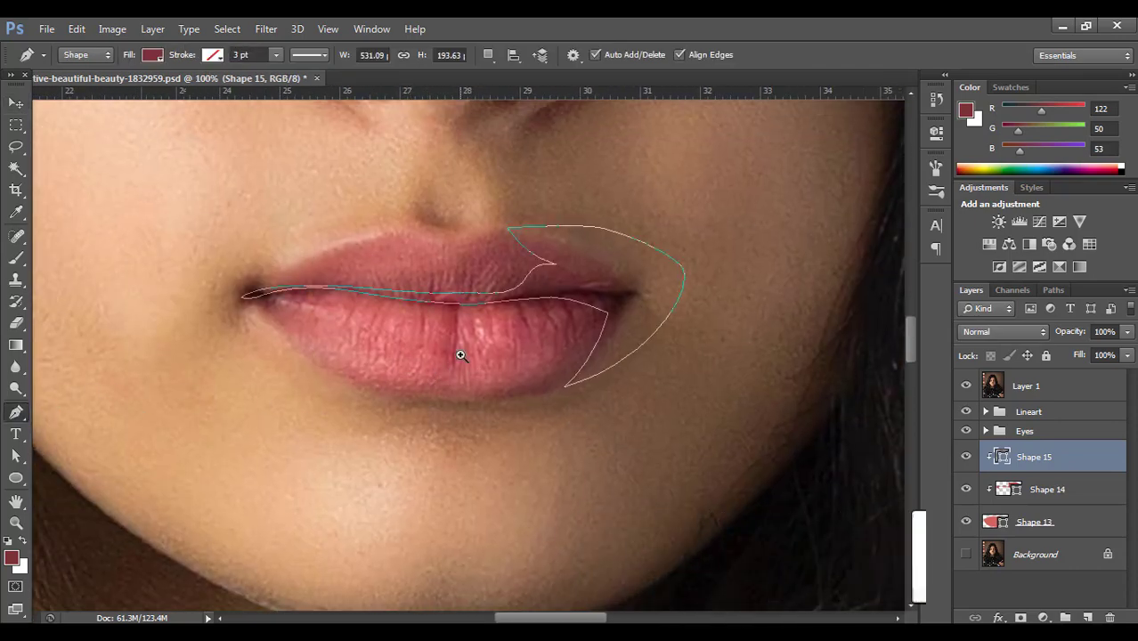
pyautogui.click(966, 387)
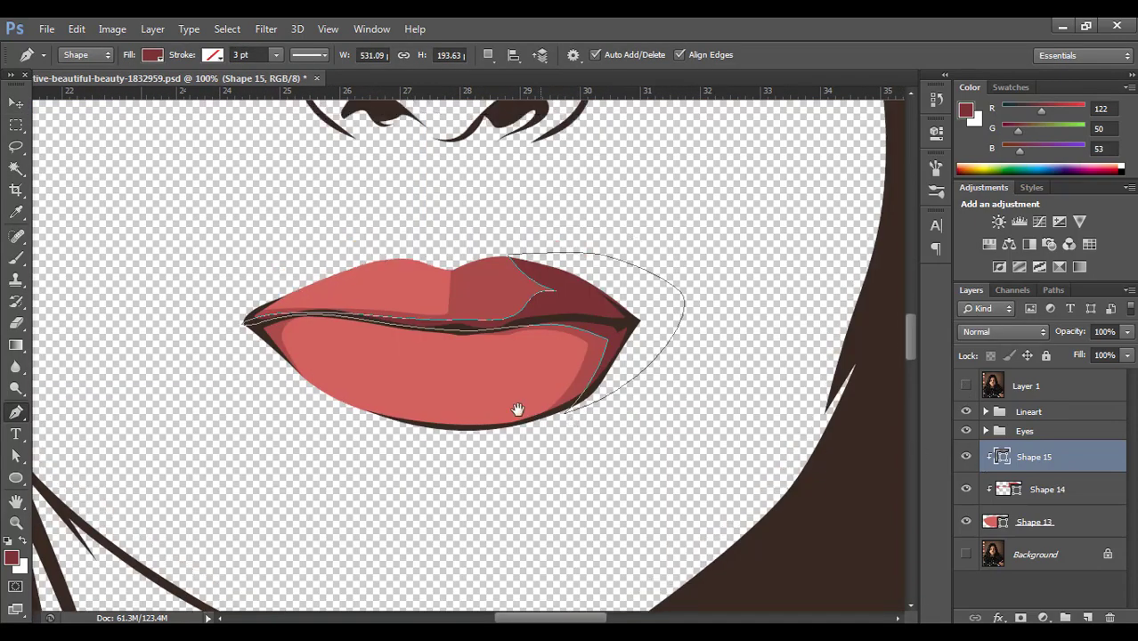
# Step: Sample the light coral swatch, RGB 240, 118, 117, from the photo's palette circles as the foreground colour
pyautogui.keyDown('alt'); pyautogui.click(463, 401); pyautogui.keyUp('alt')
pyautogui.moveTo(414, 389); pyautogui.dragTo(553, 394)
pyautogui.moveTo(441, 366); pyautogui.dragTo(673, 371)
pyautogui.moveTo(166, 397); pyautogui.dragTo(801, 246)
pyautogui.click(965, 386)
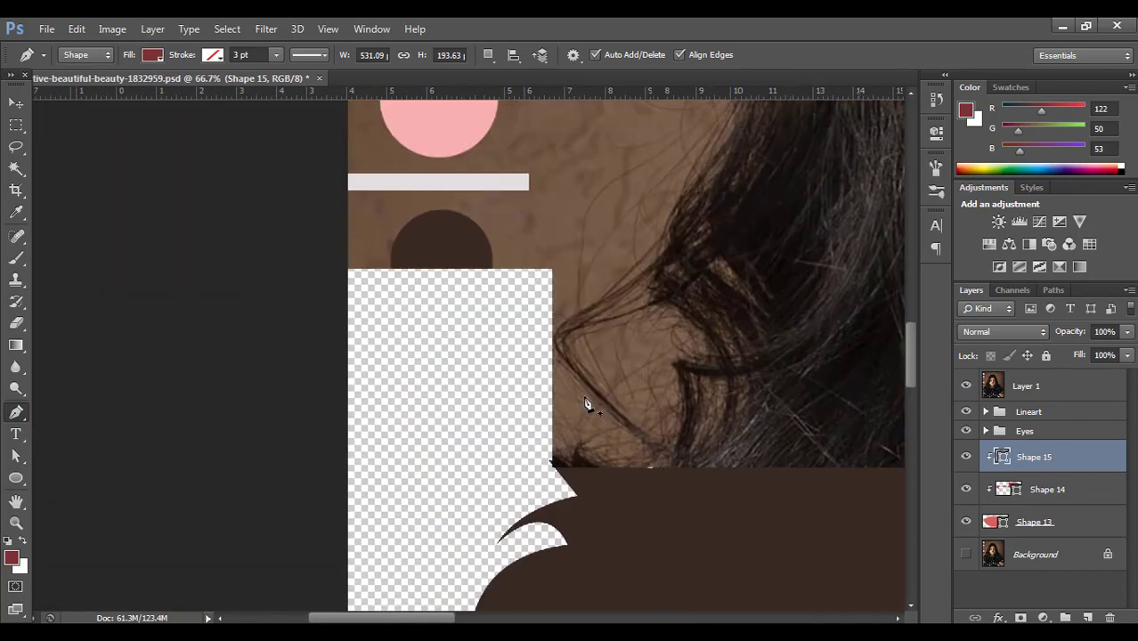
pyautogui.moveTo(527, 309); pyautogui.dragTo(432, 533)
pyautogui.moveTo(416, 293); pyautogui.dragTo(368, 414)
pyautogui.click(11, 558)
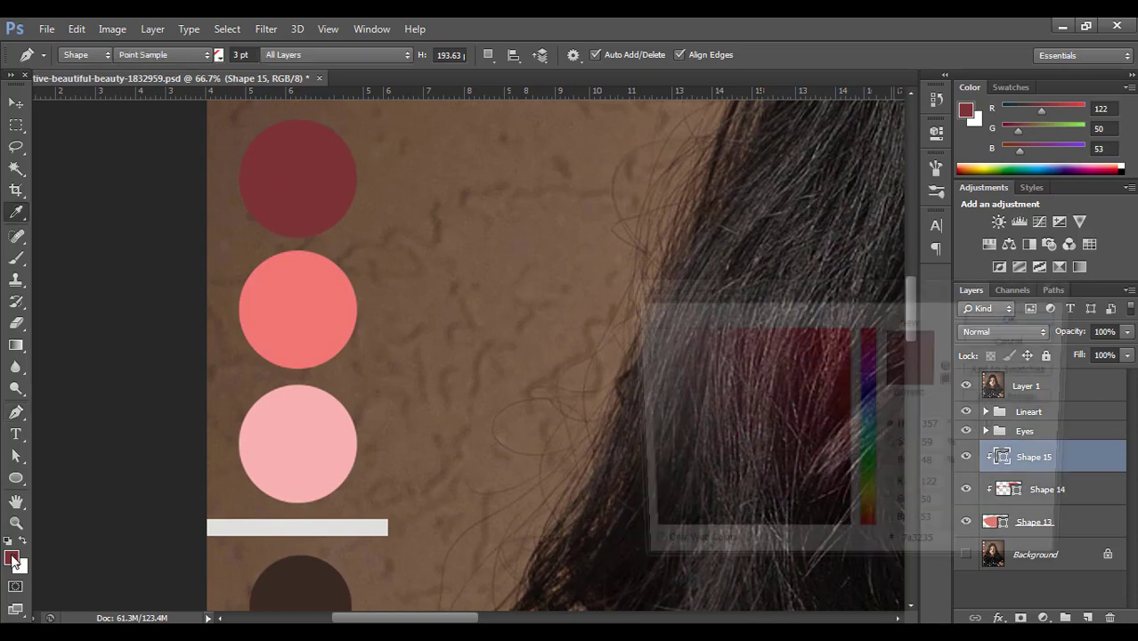
pyautogui.click(292, 287)
pyautogui.click(1024, 310)
# Step: Examine the lips up close against the Layer 1 photo to judge where the lighter area lies on the lower lip
pyautogui.moveTo(596, 365); pyautogui.dragTo(135, 233)
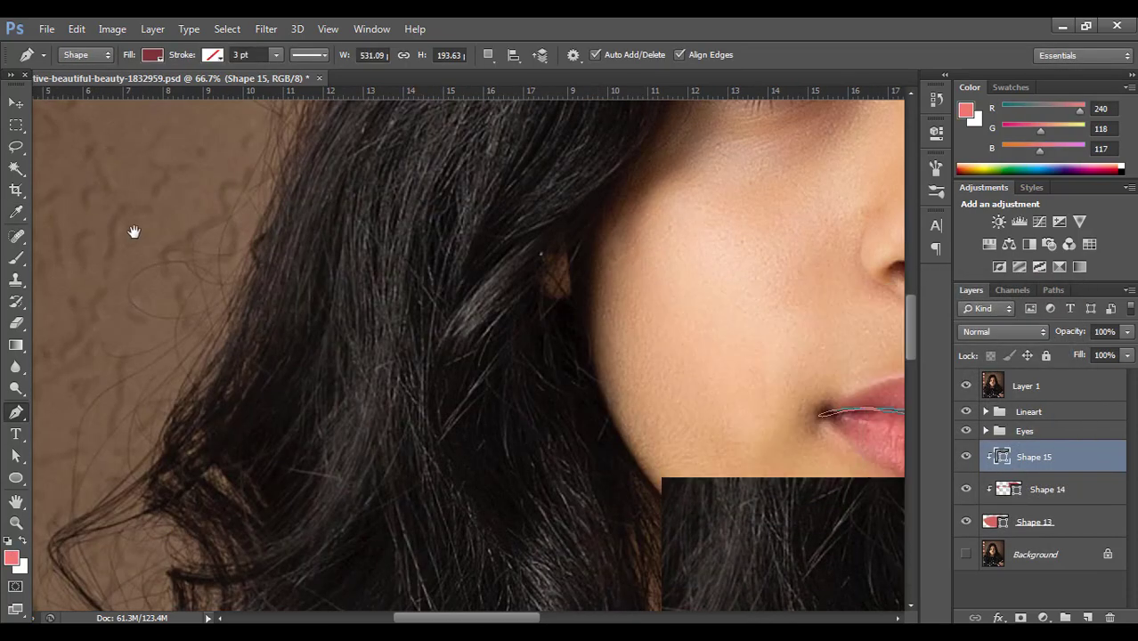
pyautogui.moveTo(607, 384); pyautogui.dragTo(174, 345)
pyautogui.moveTo(621, 432); pyautogui.dragTo(589, 407)
pyautogui.click(545, 398)
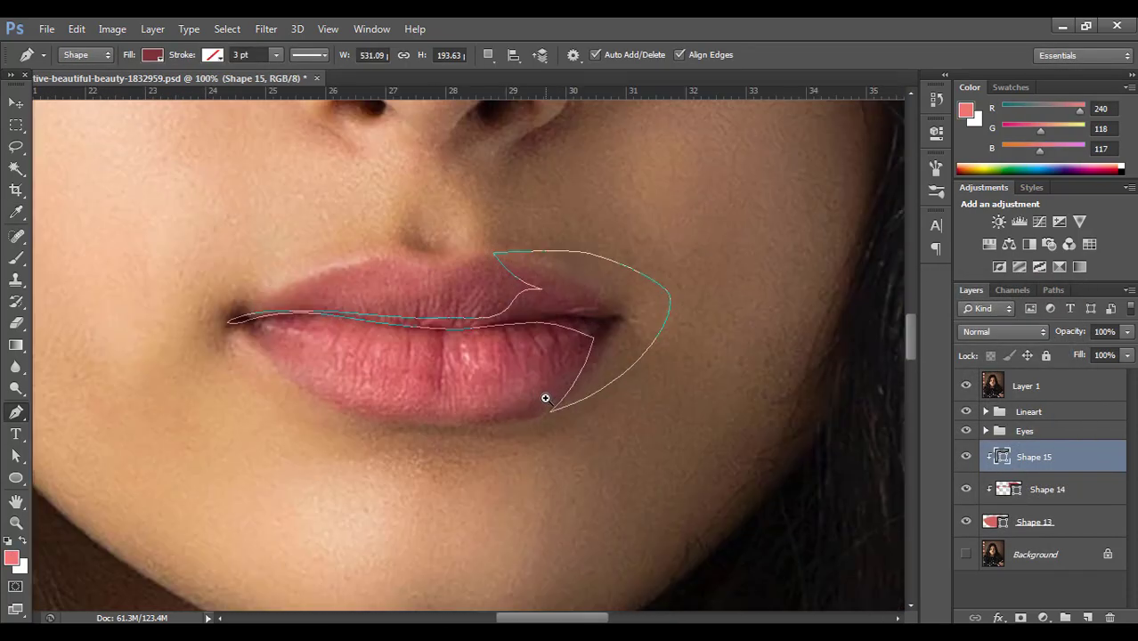
pyautogui.click(311, 326)
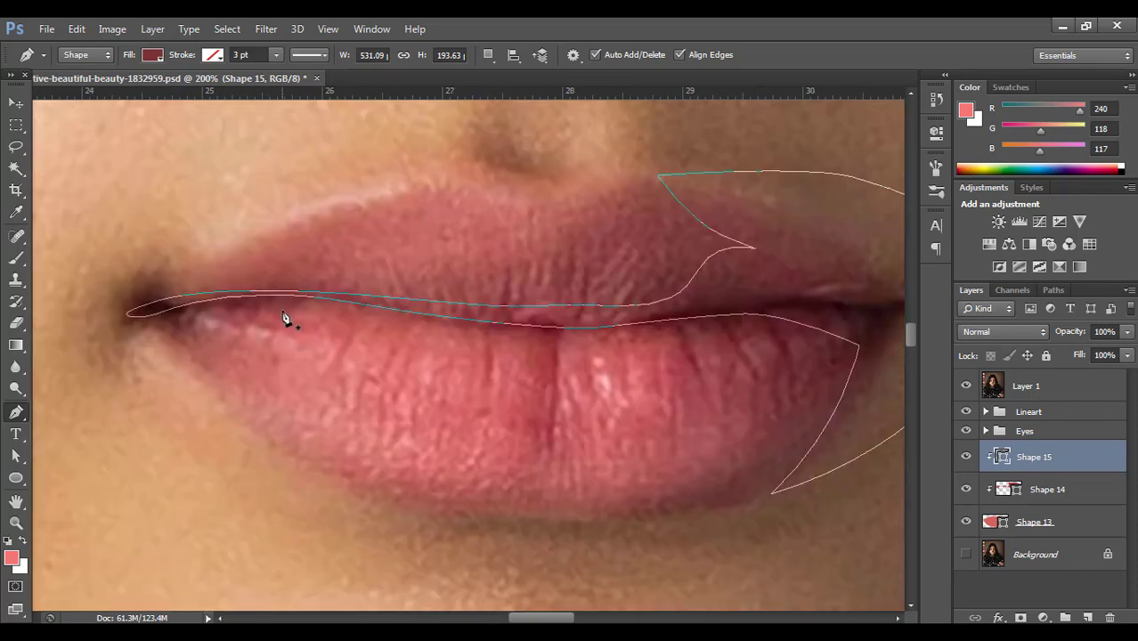
pyautogui.click(965, 388)
pyautogui.click(965, 388)
pyautogui.click(966, 386)
pyautogui.click(966, 386)
pyautogui.click(965, 387)
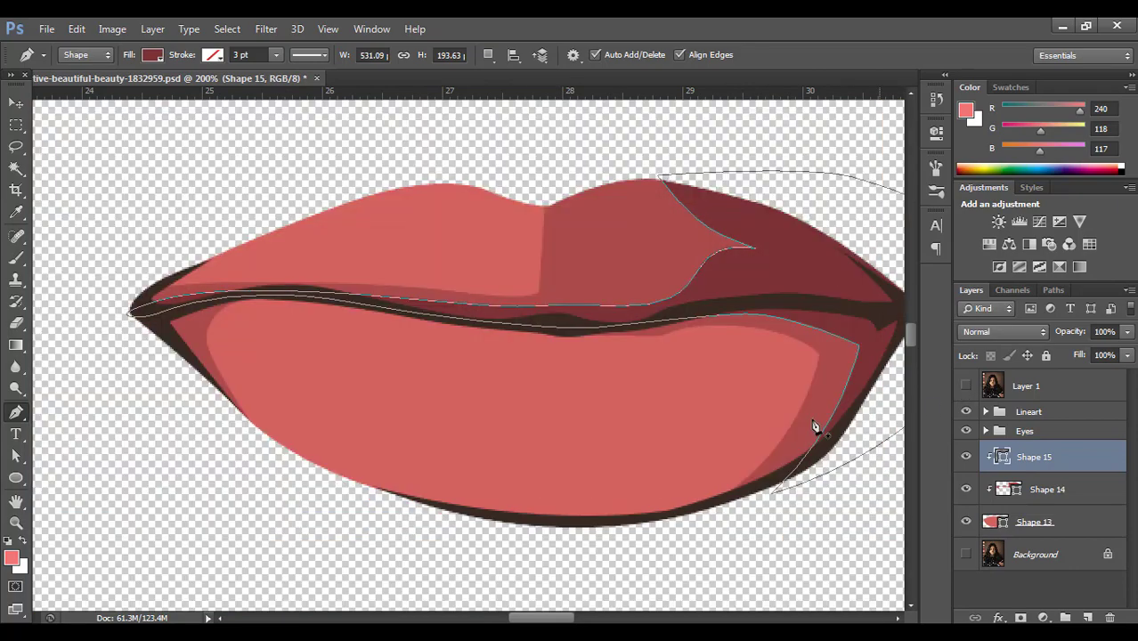
# Step: Shift Shape 14's bottom anchor slightly right along the lower lip's edge and redirect its inner curve handle
pyautogui.press('a')
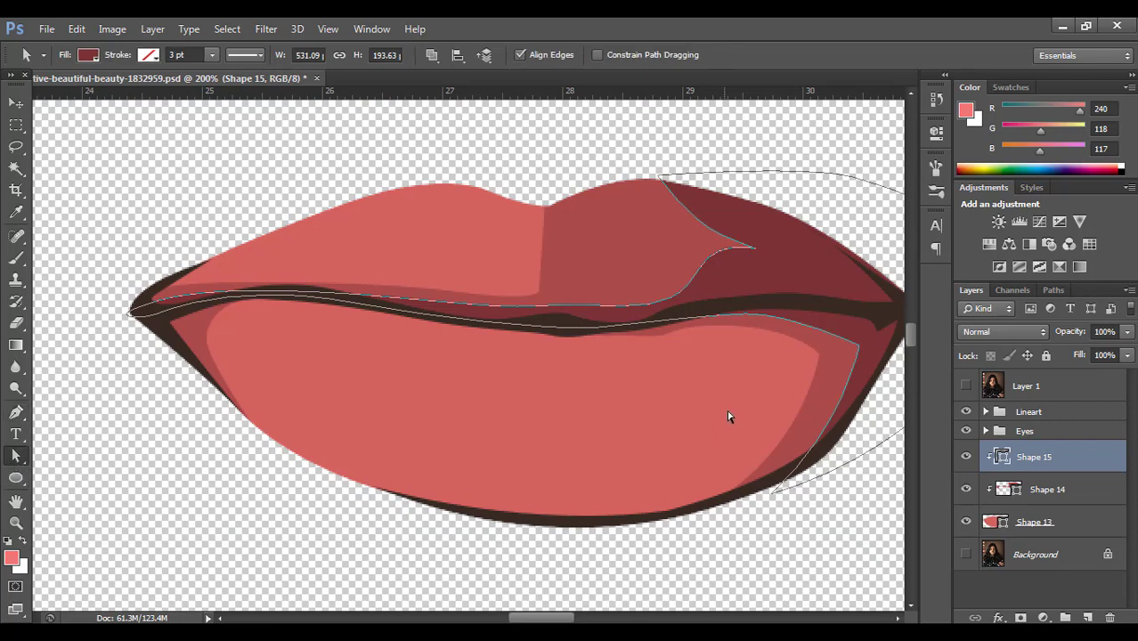
pyautogui.click(1036, 491)
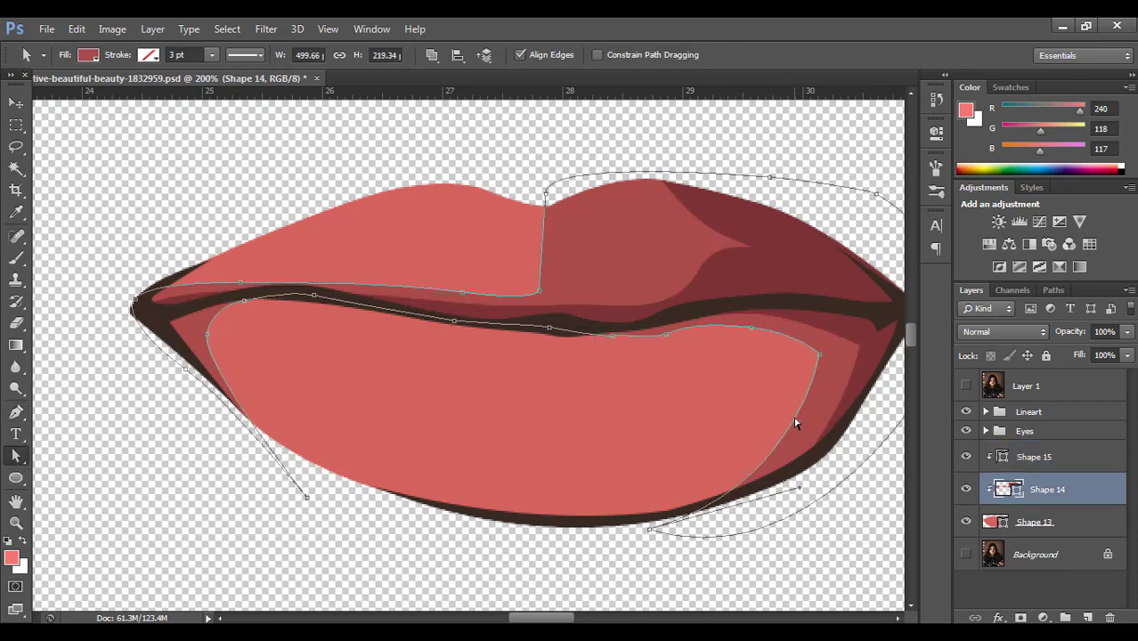
pyautogui.moveTo(800, 490); pyautogui.dragTo(713, 442)
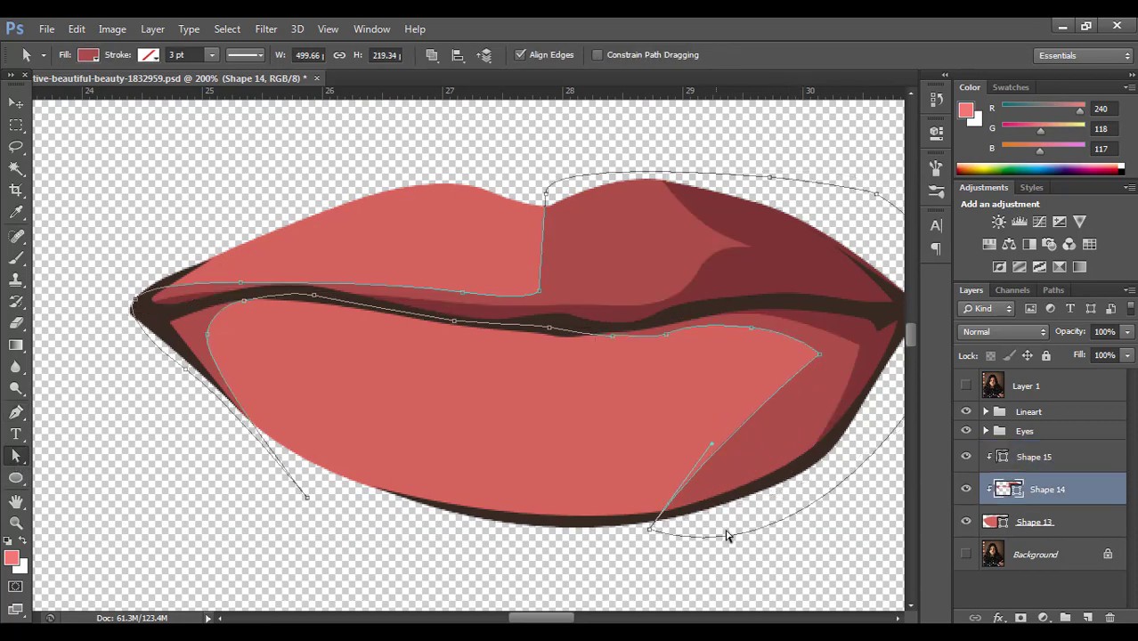
pyautogui.moveTo(649, 529); pyautogui.dragTo(697, 528)
pyautogui.moveTo(758, 443); pyautogui.dragTo(679, 448)
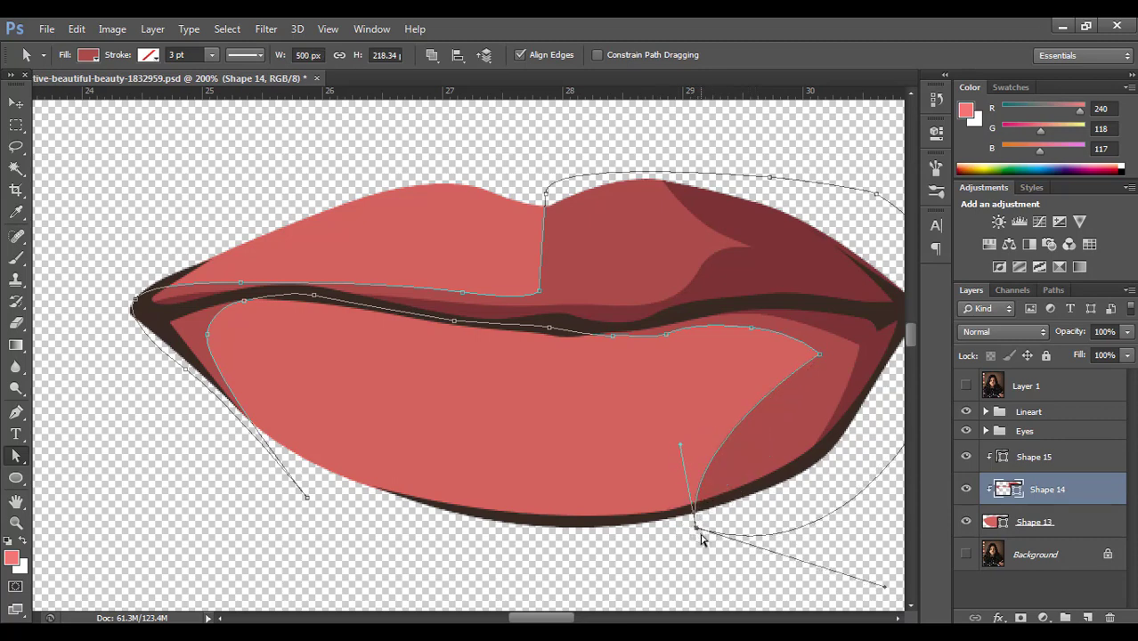
pyautogui.moveTo(682, 445); pyautogui.dragTo(768, 434)
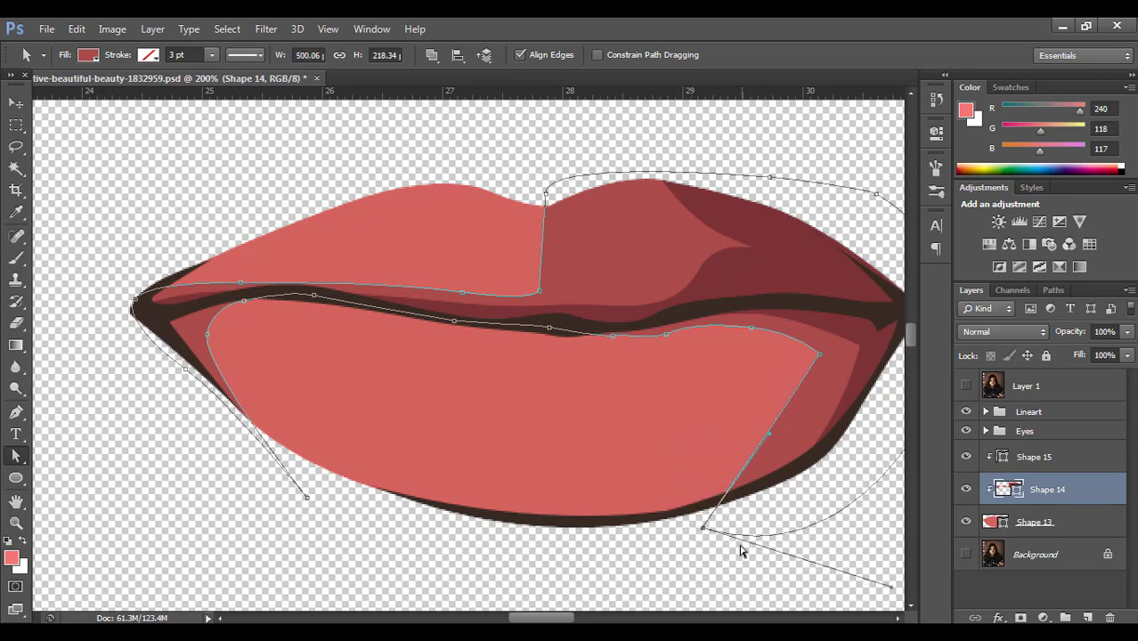
pyautogui.moveTo(703, 532); pyautogui.dragTo(673, 519)
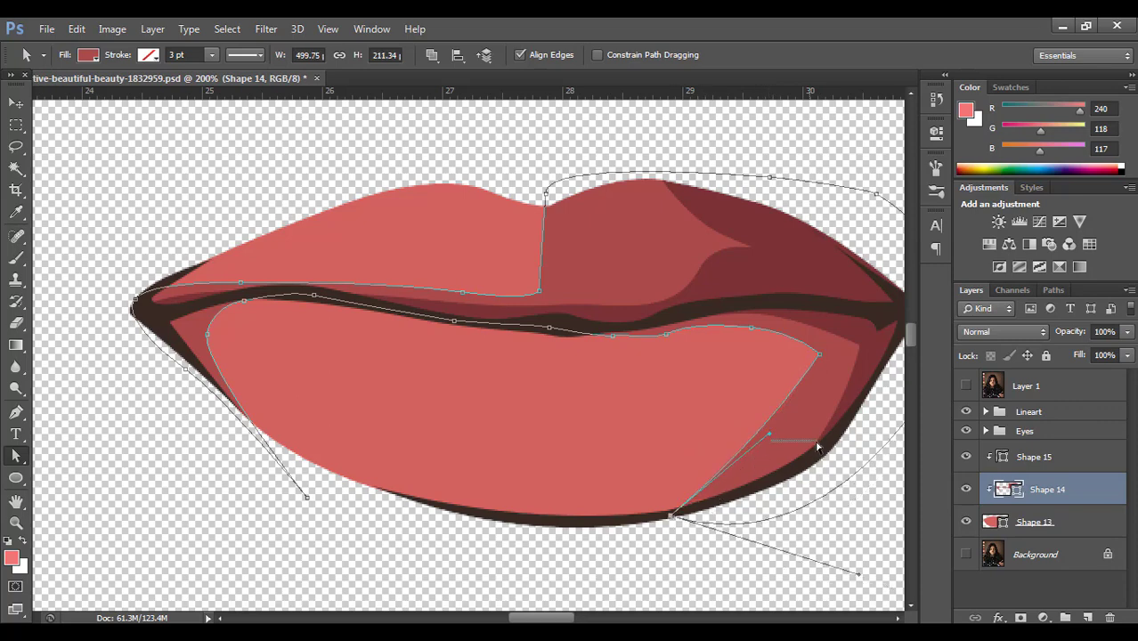
# Step: Bow Shape 14's inner edge outward on the lower lip's right side and move its upper right corner anchor slightly inward
pyautogui.click(817, 448)
pyautogui.moveTo(766, 436); pyautogui.dragTo(808, 441)
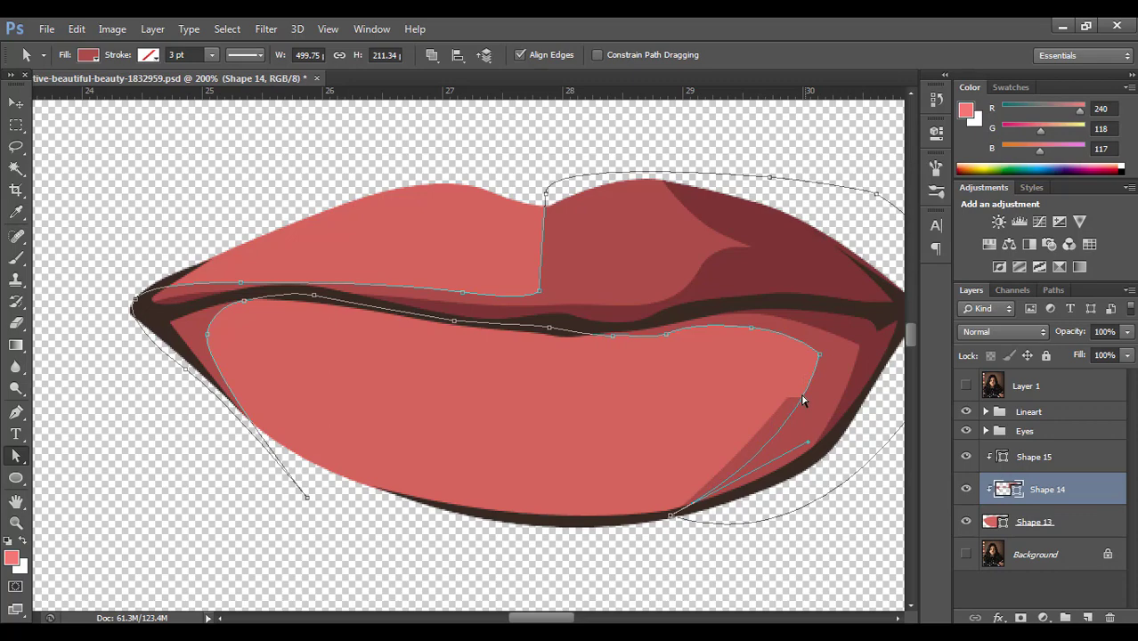
pyautogui.click(751, 328)
pyautogui.moveTo(819, 354); pyautogui.dragTo(804, 356)
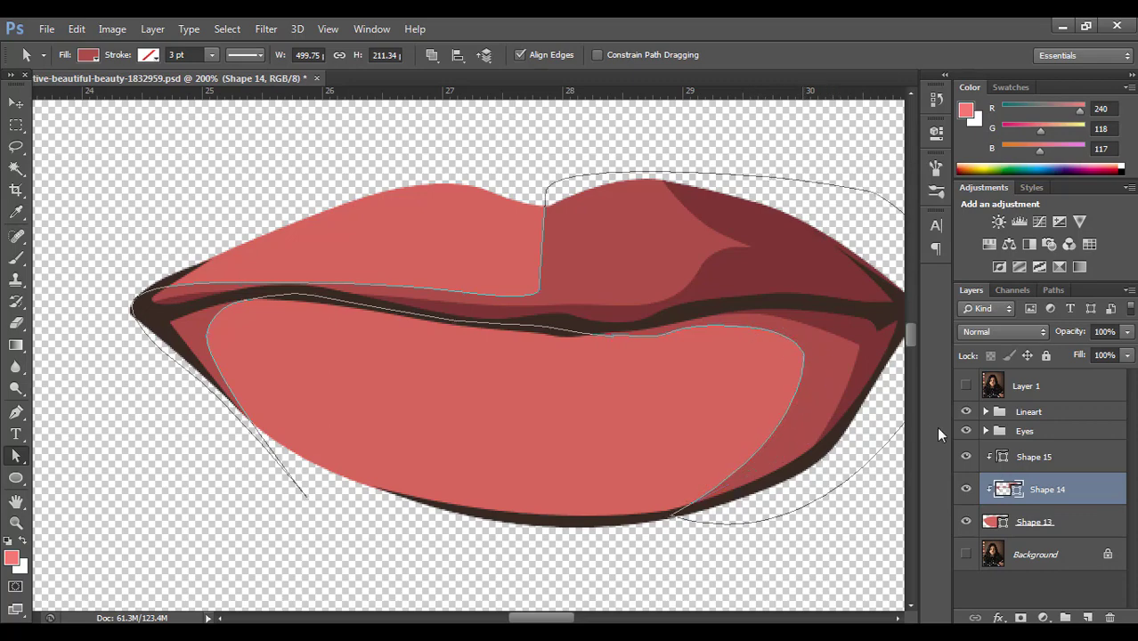
# Step: Compare the reshaped lower-lip shading with the Layer 1 photo and view the whole mouth without path outlines
pyautogui.click(966, 385)
pyautogui.click(966, 385)
pyautogui.click(966, 386)
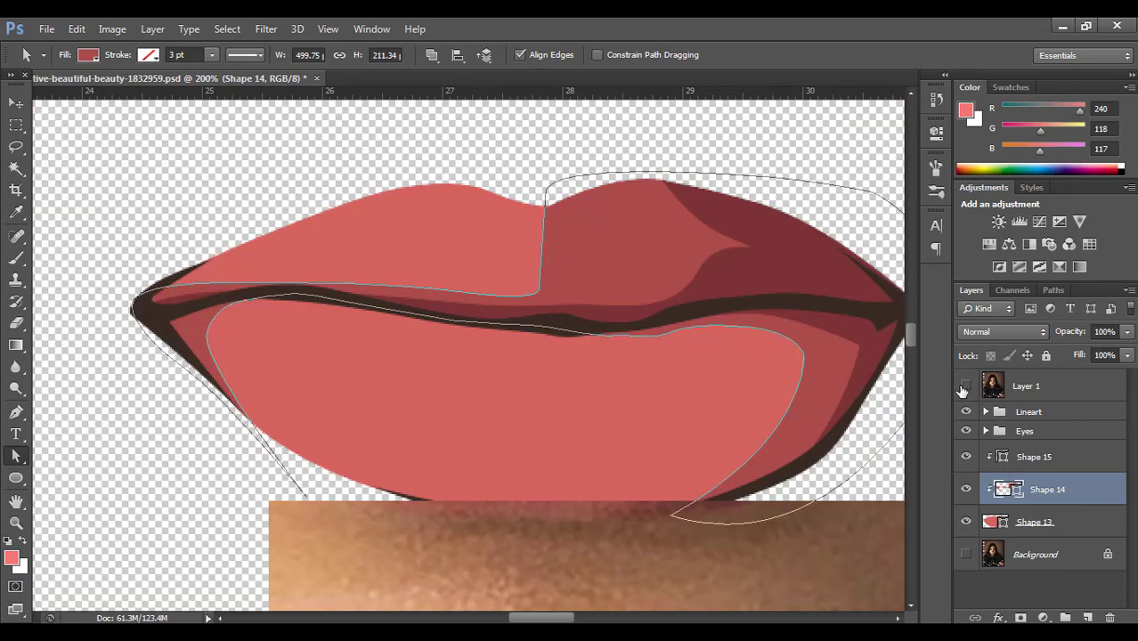
pyautogui.click(966, 386)
pyautogui.press('v')
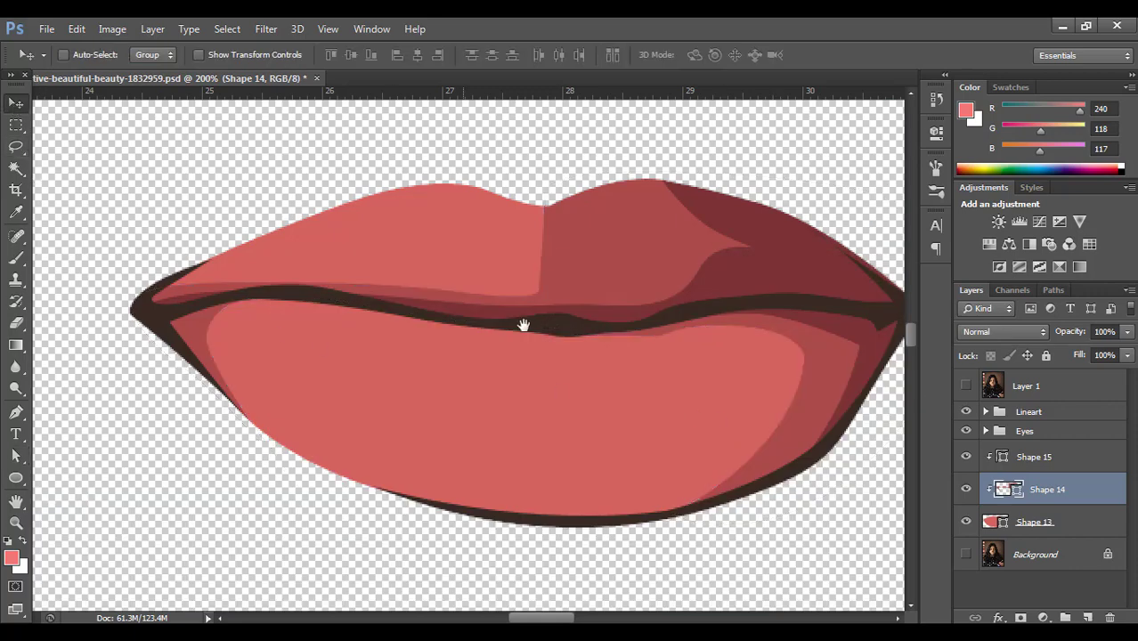
pyautogui.scroll(-3, 605, 354)
pyautogui.scroll(1, 638, 375)
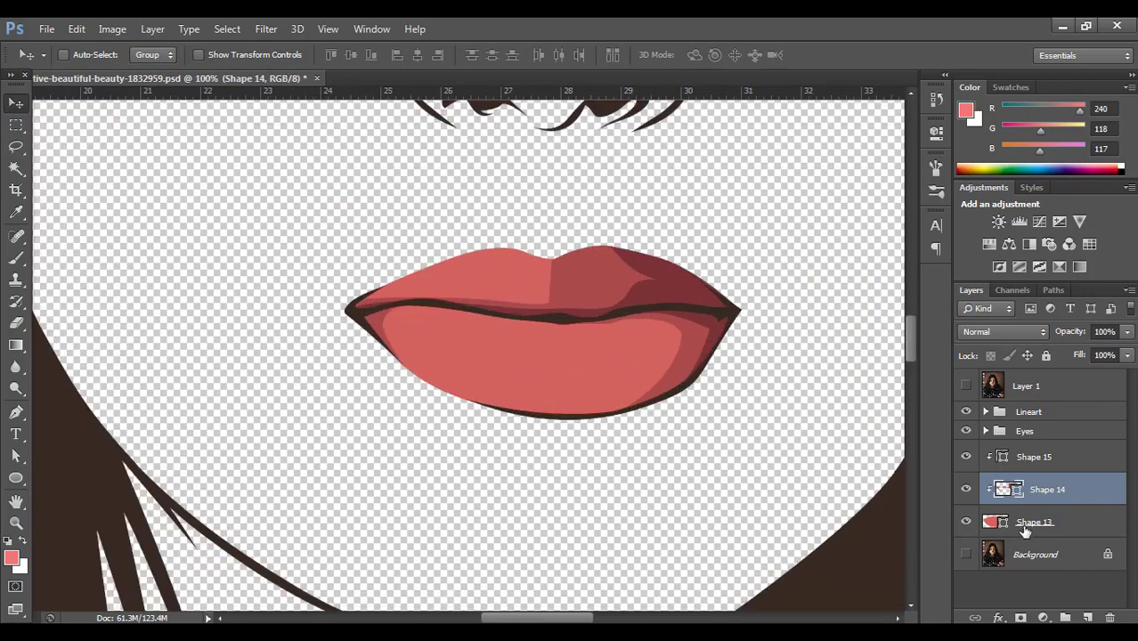
# Step: Start a clipped pen shape directly above Shape 13, curving from the mouth line near the left corner down the lower lip
pyautogui.click(1028, 523)
pyautogui.click(17, 413)
pyautogui.scroll(1, 508, 379)
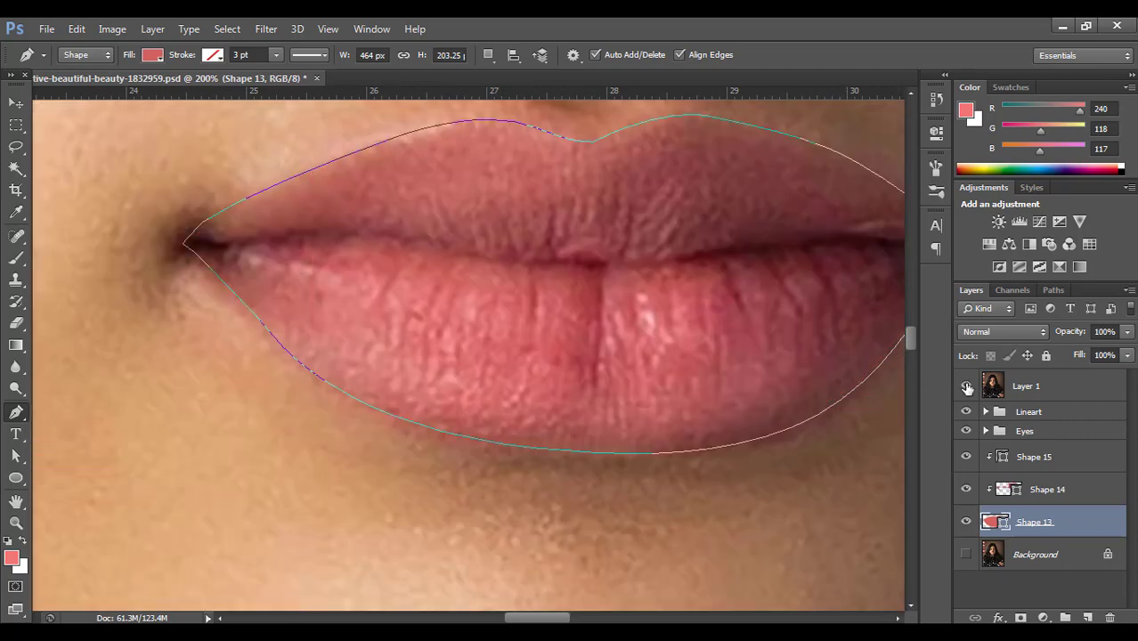
pyautogui.click(966, 387)
pyautogui.click(966, 386)
pyautogui.click(967, 386)
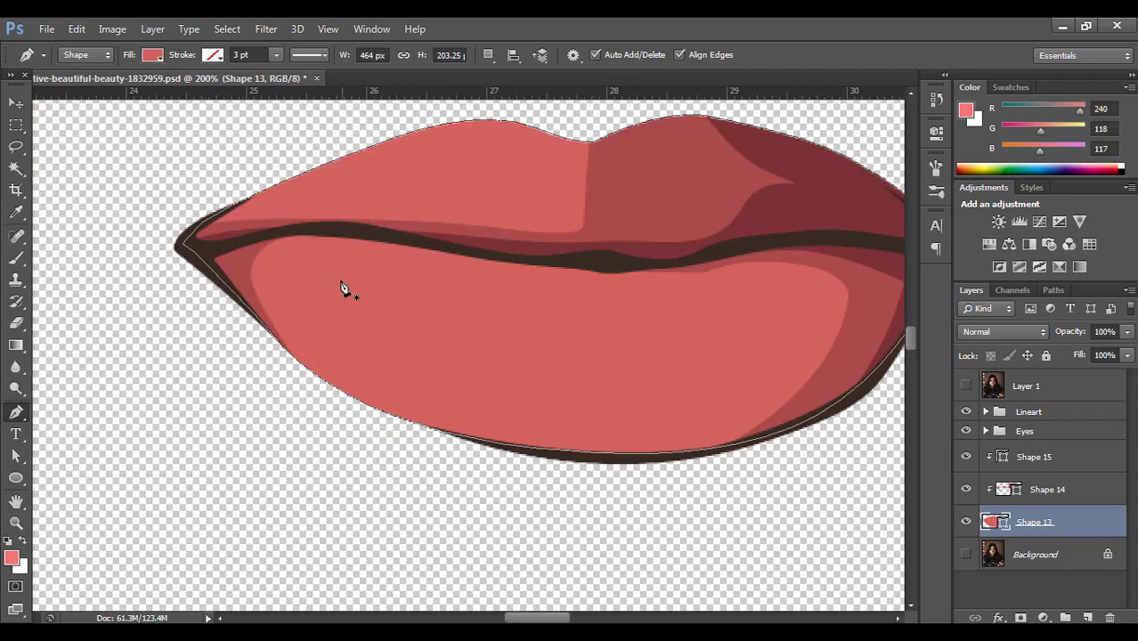
pyautogui.click(284, 241)
pyautogui.moveTo(411, 392); pyautogui.dragTo(551, 446)
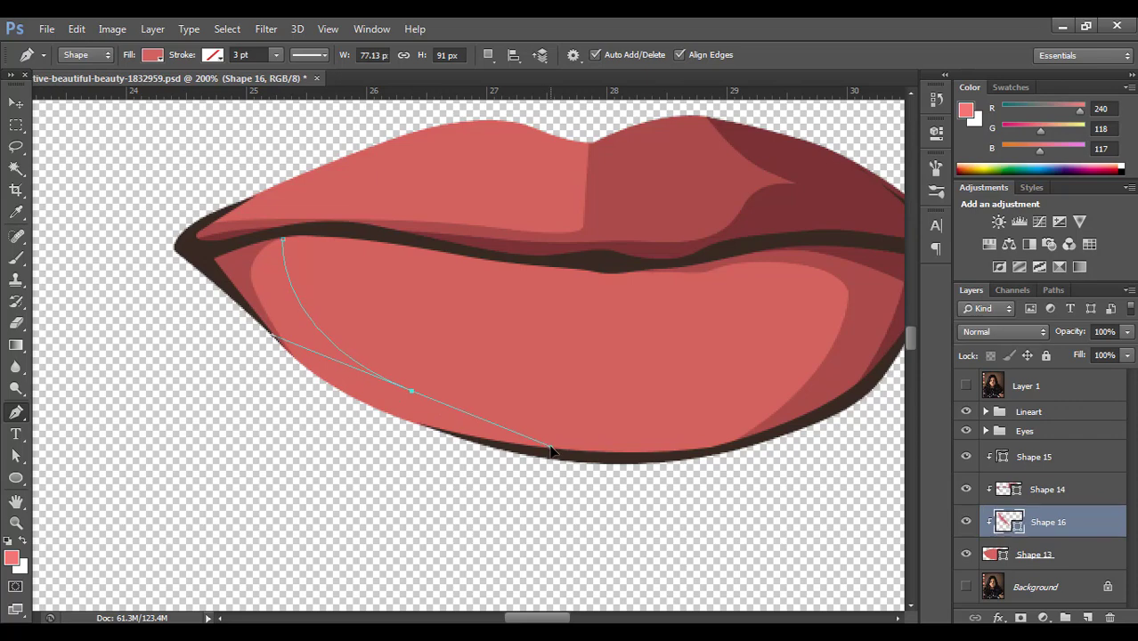
# Step: Extend the new shape's bottom curve to the lower lip's right side, using the photo as guide, and end it in a sharp anchor
pyautogui.moveTo(674, 429); pyautogui.dragTo(639, 426)
pyautogui.click(967, 386)
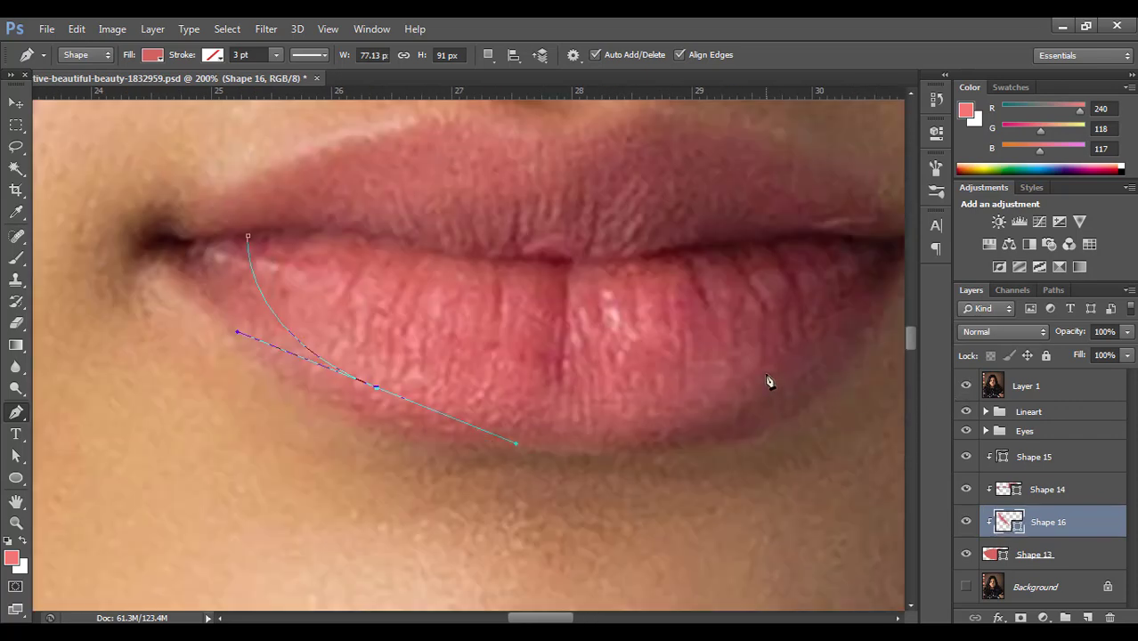
pyautogui.moveTo(767, 361); pyautogui.dragTo(818, 287)
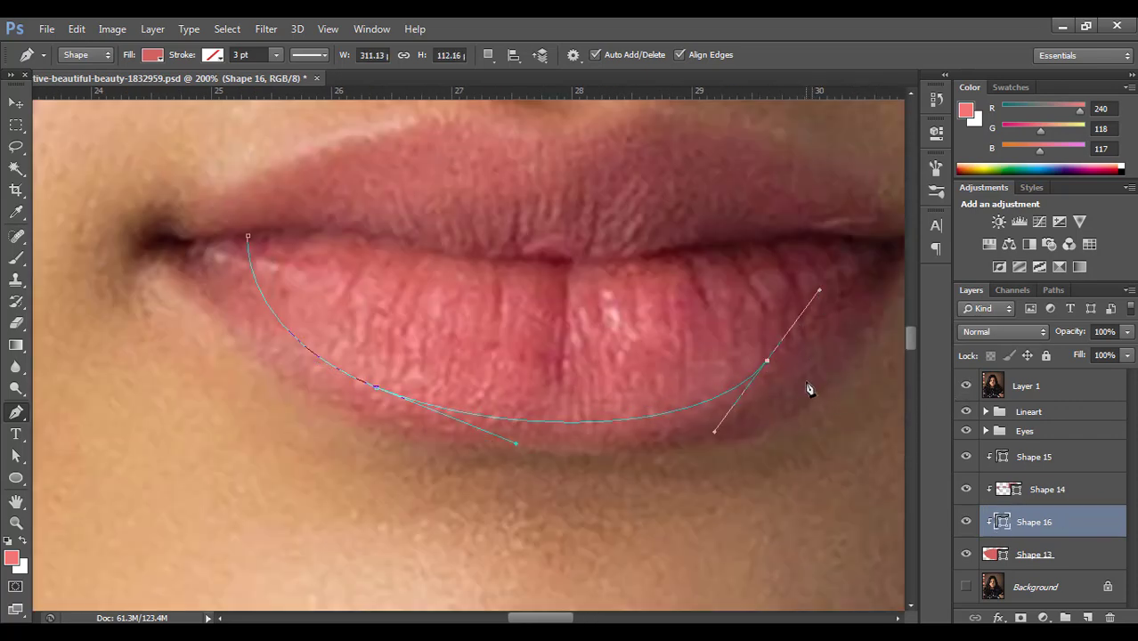
pyautogui.hotkey('ctrl', 'z')
pyautogui.moveTo(784, 354); pyautogui.dragTo(844, 259)
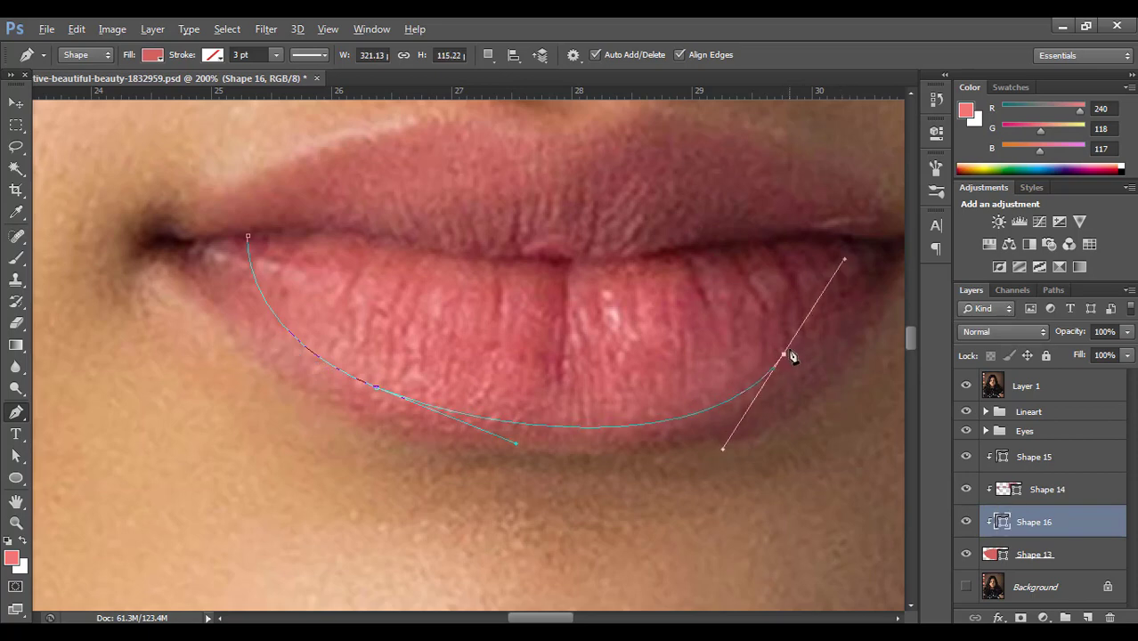
pyautogui.keyDown('alt'); pyautogui.click(784, 354); pyautogui.keyUp('alt')
# Step: Curve the new shape's path back inward to a sharp notch point in the lower right part of the lower lip
pyautogui.click(966, 387)
pyautogui.moveTo(619, 405); pyautogui.dragTo(484, 407)
pyautogui.keyDown('alt'); pyautogui.click(619, 405); pyautogui.keyUp('alt')
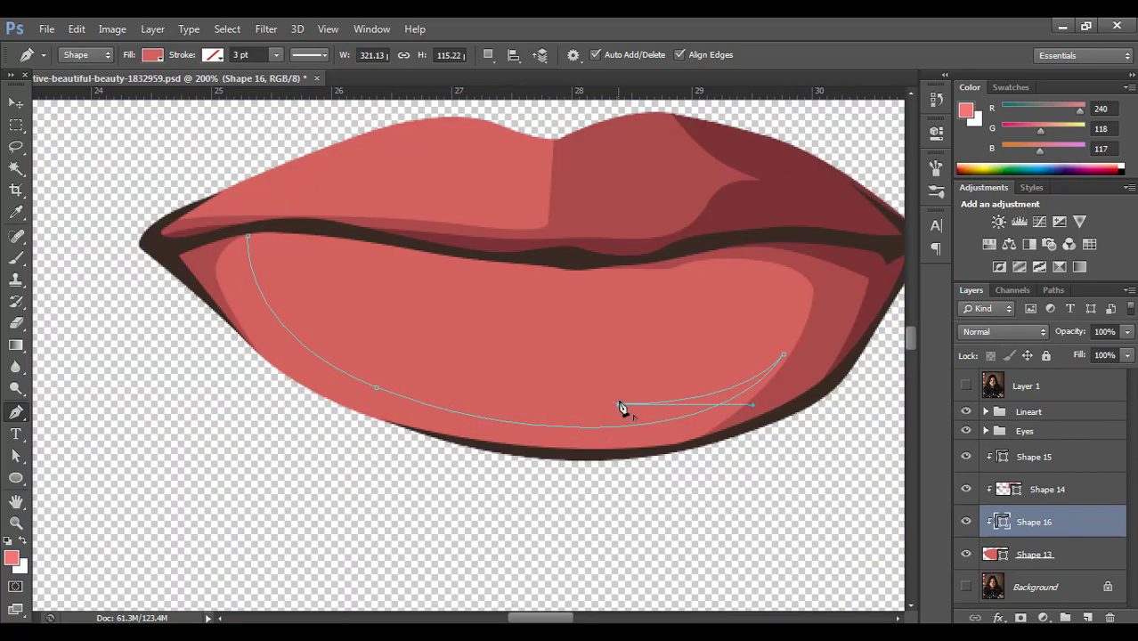
pyautogui.moveTo(734, 367); pyautogui.dragTo(646, 431)
pyautogui.moveTo(711, 334); pyautogui.dragTo(704, 236)
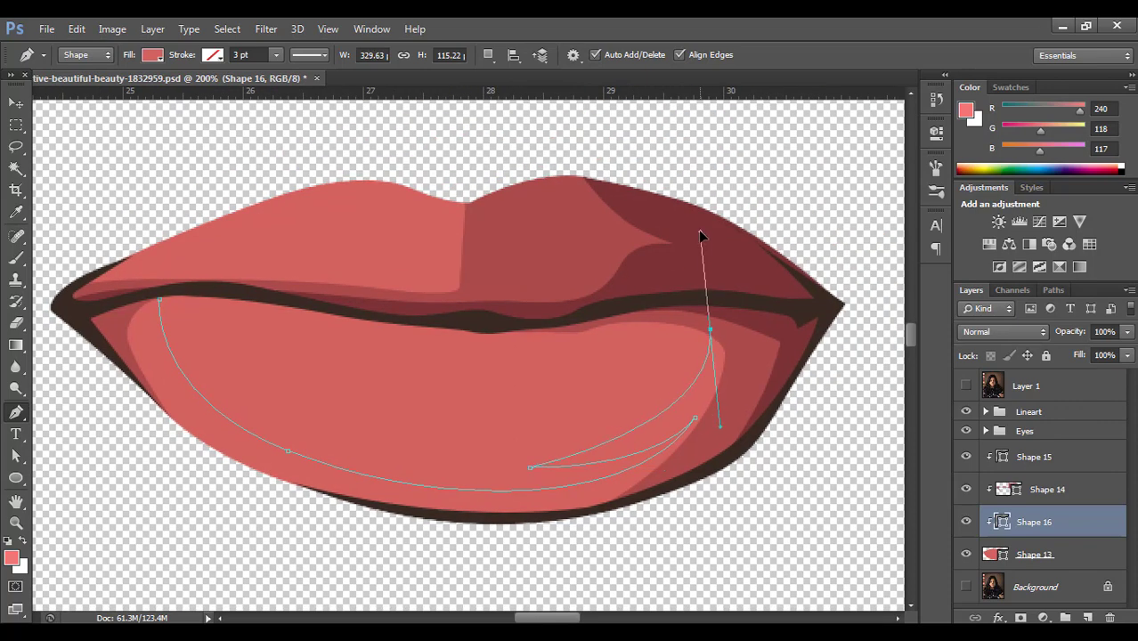
pyautogui.hotkey('ctrl', 'z')
pyautogui.moveTo(682, 331); pyautogui.dragTo(604, 270)
pyautogui.hotkey('ctrl', 'z')
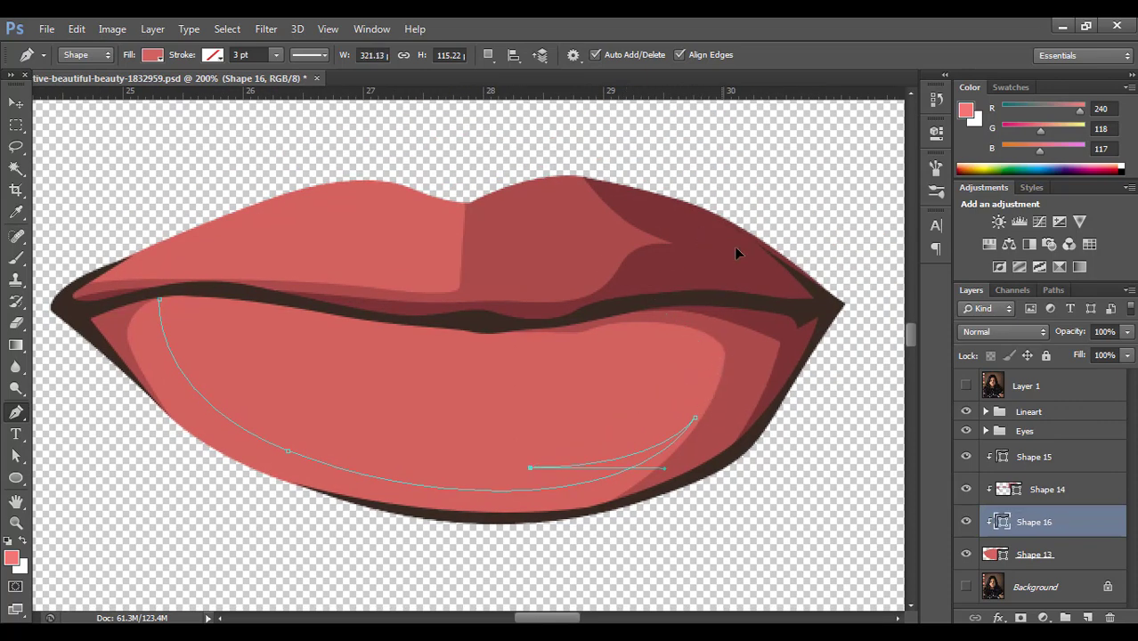
# Step: Curve the path up to a sharp corner at the lower lip's upper right and close it along the mouth line
pyautogui.moveTo(721, 324); pyautogui.dragTo(748, 175)
pyautogui.keyDown('alt'); pyautogui.click(722, 324); pyautogui.keyUp('alt')
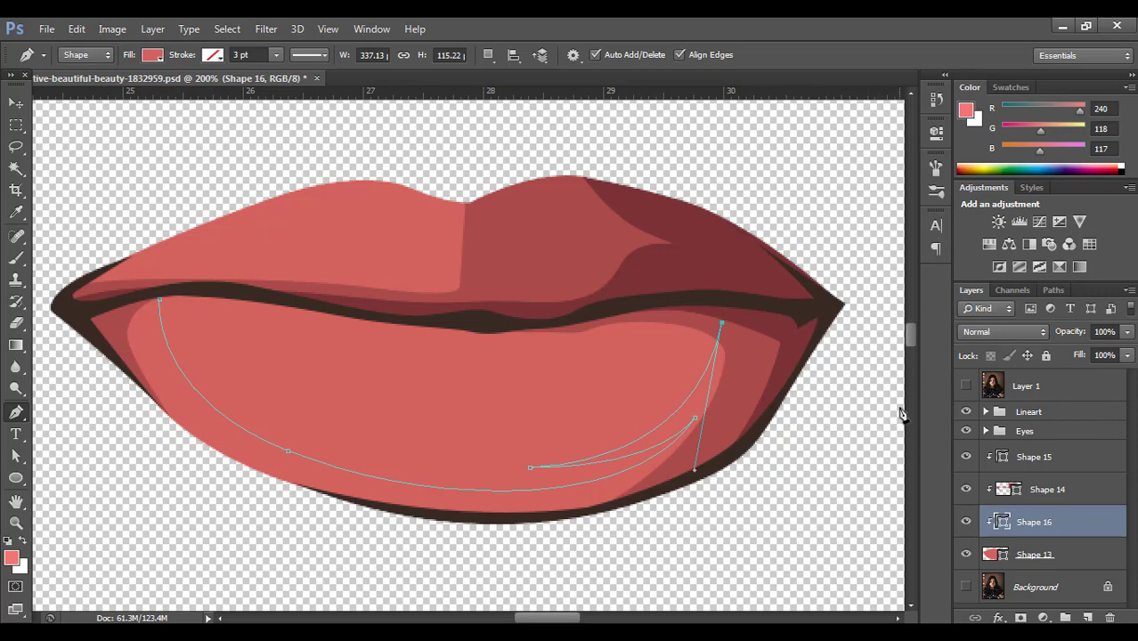
pyautogui.click(966, 386)
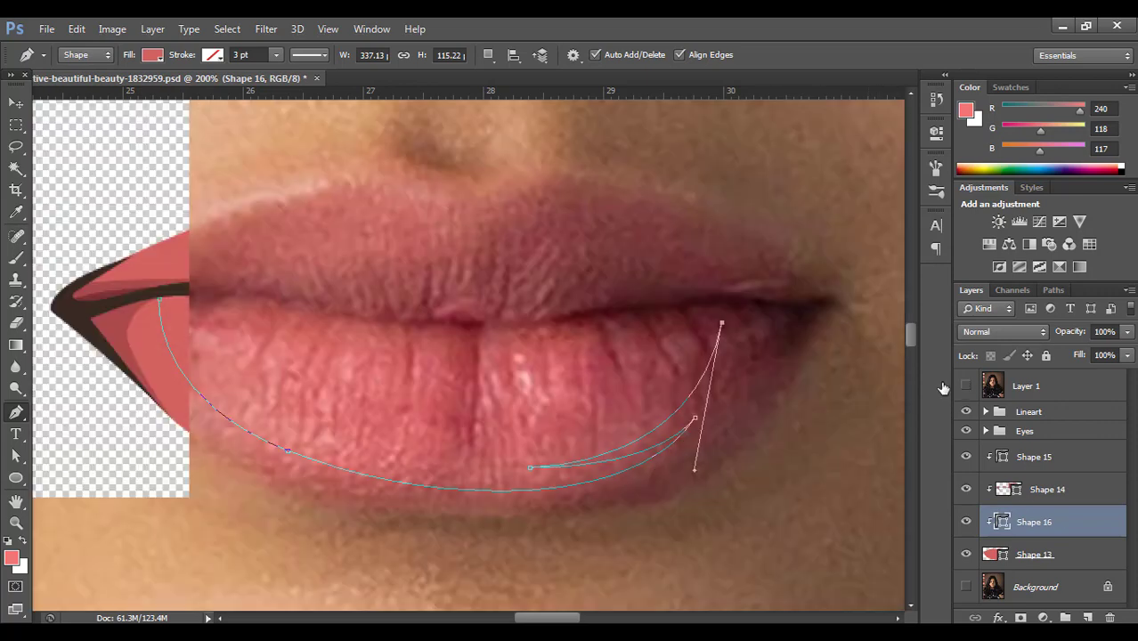
pyautogui.click(966, 387)
pyautogui.moveTo(509, 324); pyautogui.dragTo(321, 312)
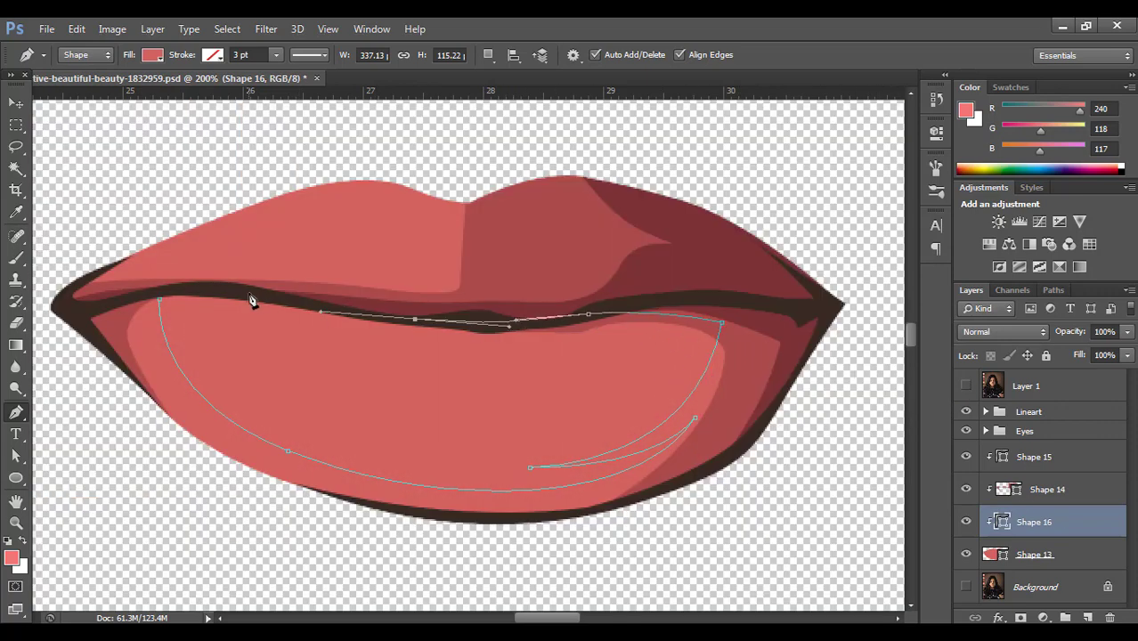
pyautogui.click(161, 300)
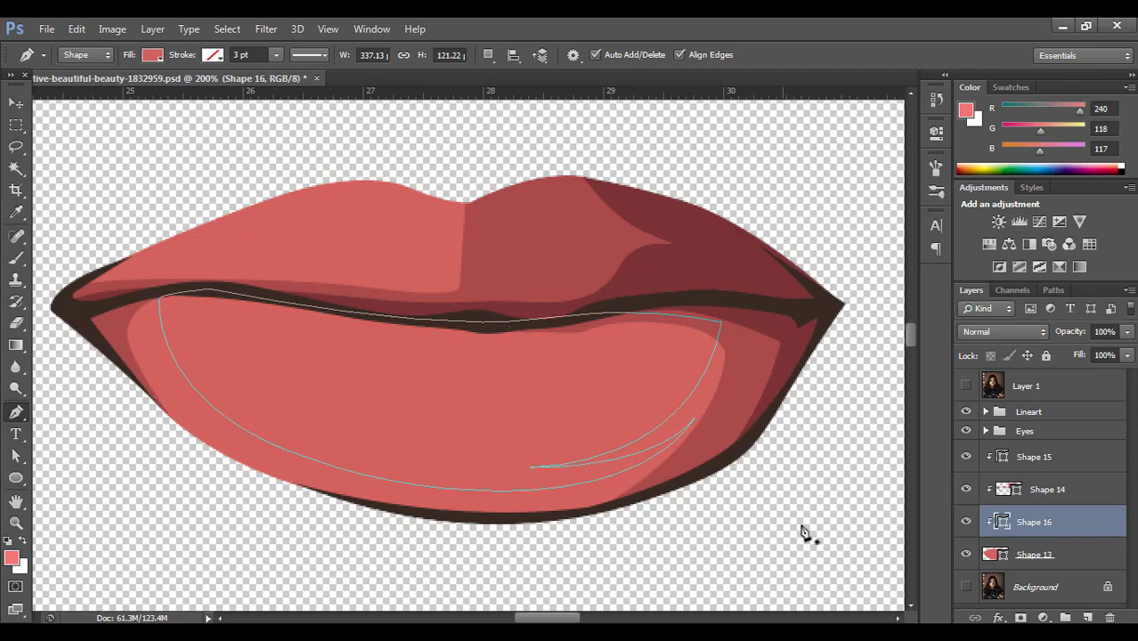
# Step: Recolour Shape 16 on the lower lip with the light coral foreground colour, RGB 240, 118, 117
pyautogui.doubleClick(1002, 527)
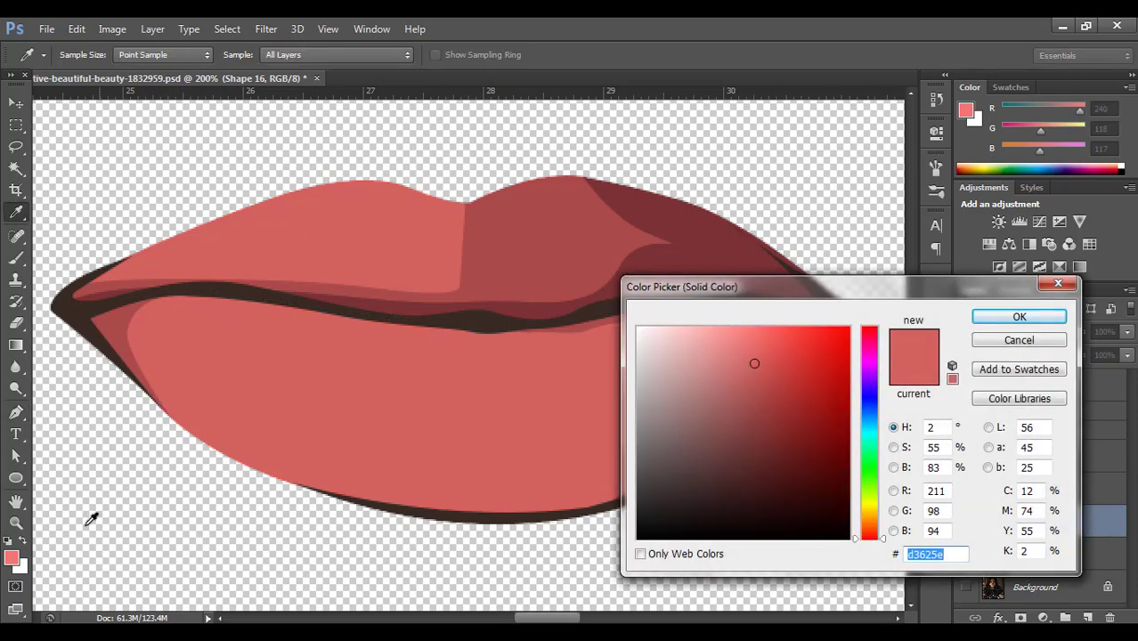
pyautogui.click(16, 554)
pyautogui.press('Return')
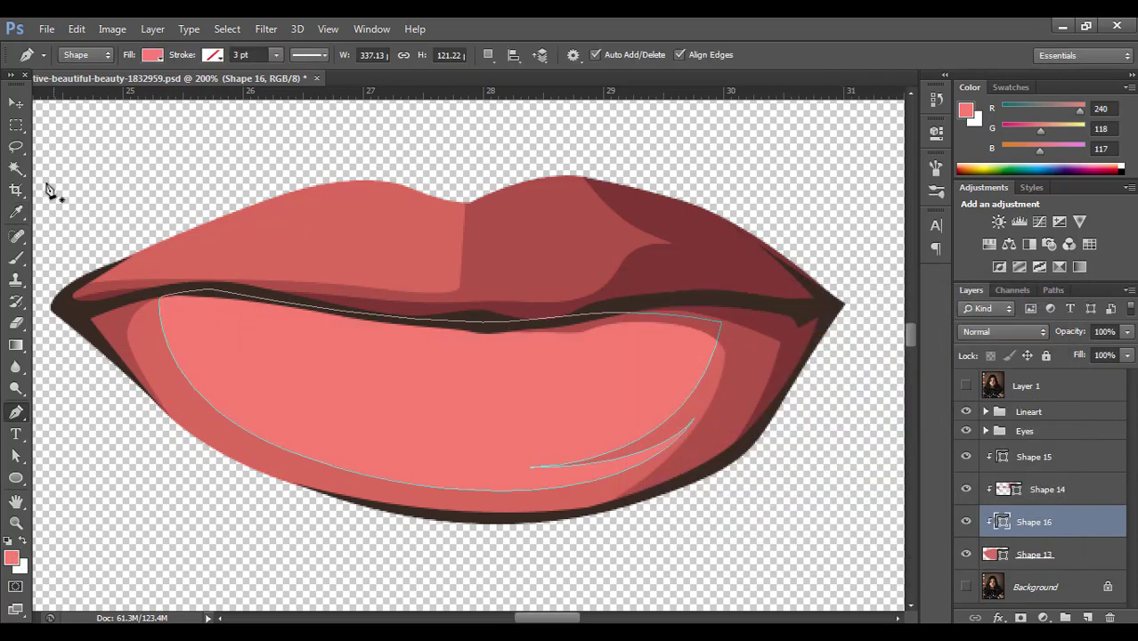
# Step: Compare the shaded lips with the reference photo by toggling the photo layer at a wider view
pyautogui.click(16, 103)
pyautogui.keyDown('alt'); pyautogui.click(485, 362); pyautogui.keyUp('alt')
pyautogui.keyDown('alt'); pyautogui.click(486, 362); pyautogui.keyUp('alt')
pyautogui.keyDown('alt'); pyautogui.click(506, 378); pyautogui.keyUp('alt')
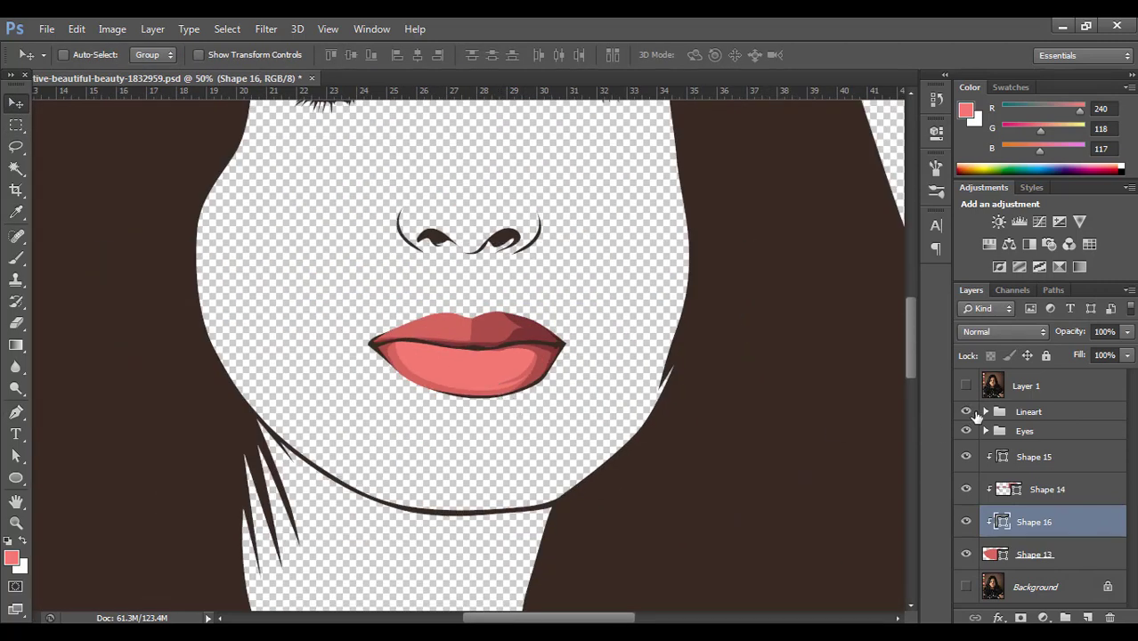
pyautogui.click(967, 390)
pyautogui.click(966, 386)
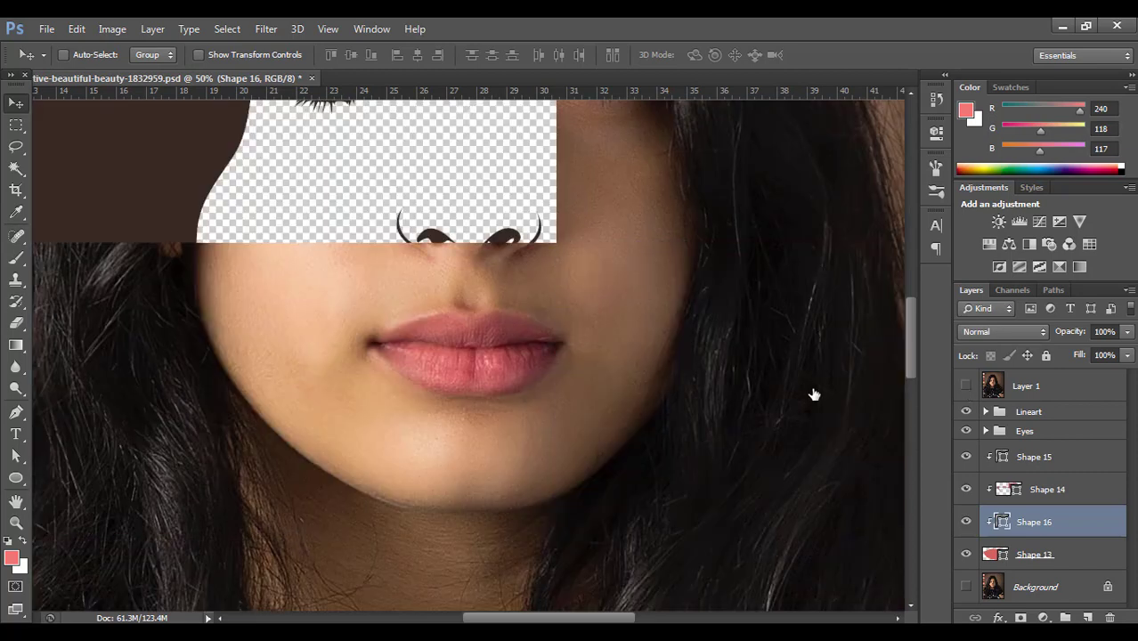
pyautogui.keyDown('ctrl'); pyautogui.click(535, 396); pyautogui.keyUp('ctrl')
pyautogui.keyDown('ctrl'); pyautogui.click(534, 397); pyautogui.keyUp('ctrl')
pyautogui.keyDown('ctrl'); pyautogui.click(534, 396); pyautogui.keyUp('ctrl')
# Step: Move Shape 16's lower-right notch point up and inward, and raise its bottom curve to a height of 113 px
pyautogui.moveTo(327, 352); pyautogui.dragTo(545, 421)
pyautogui.click(19, 457)
pyautogui.click(514, 462)
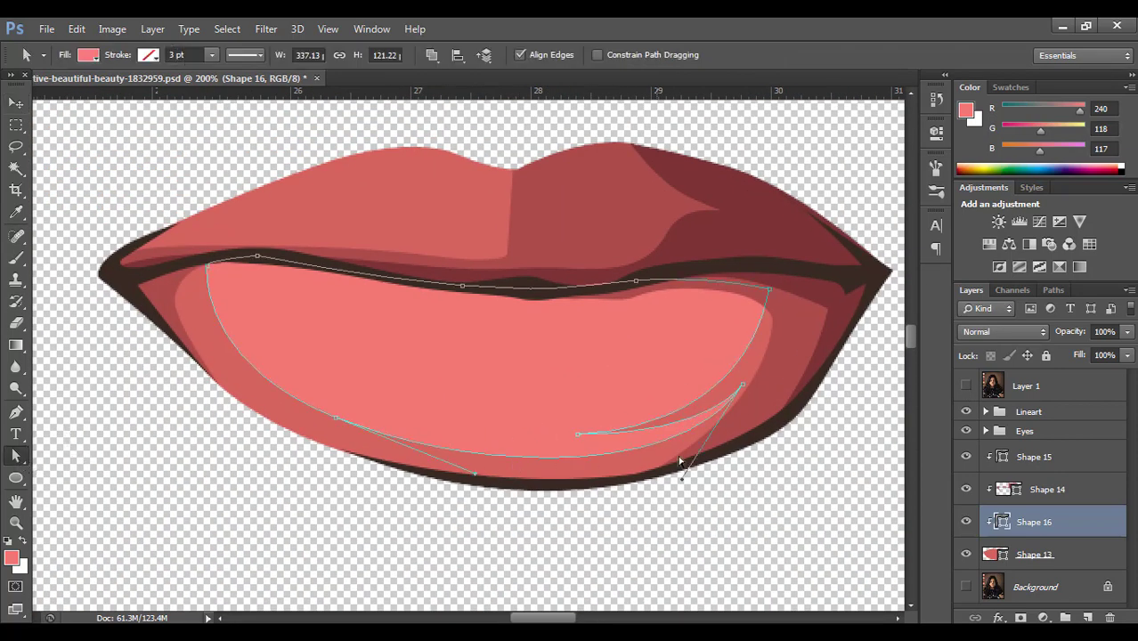
pyautogui.moveTo(581, 437); pyautogui.dragTo(568, 409)
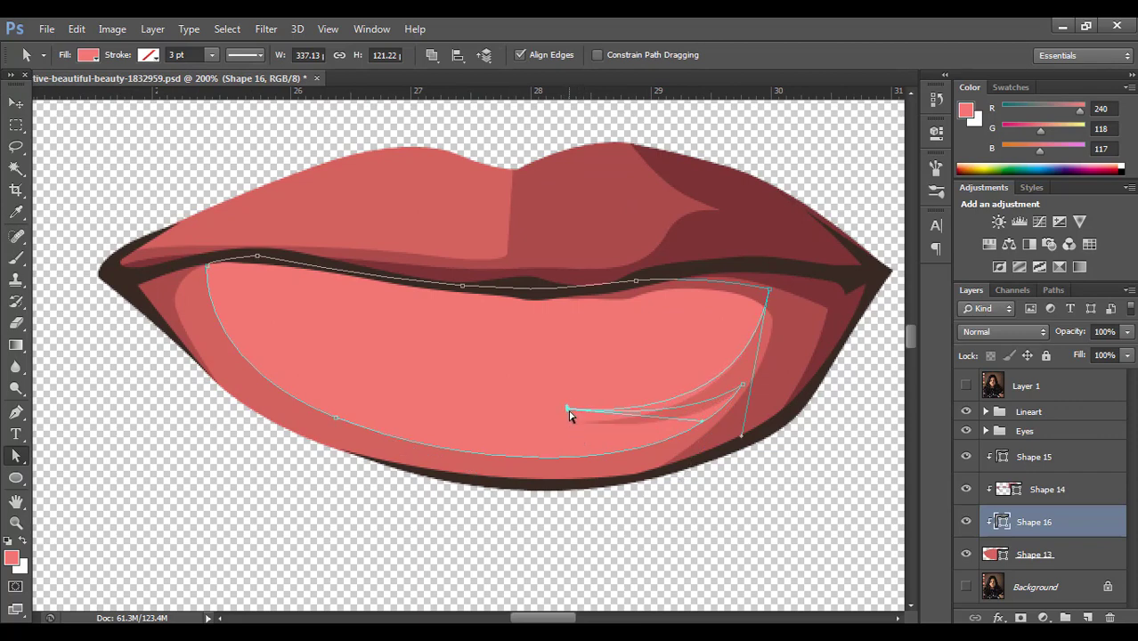
pyautogui.click(554, 458)
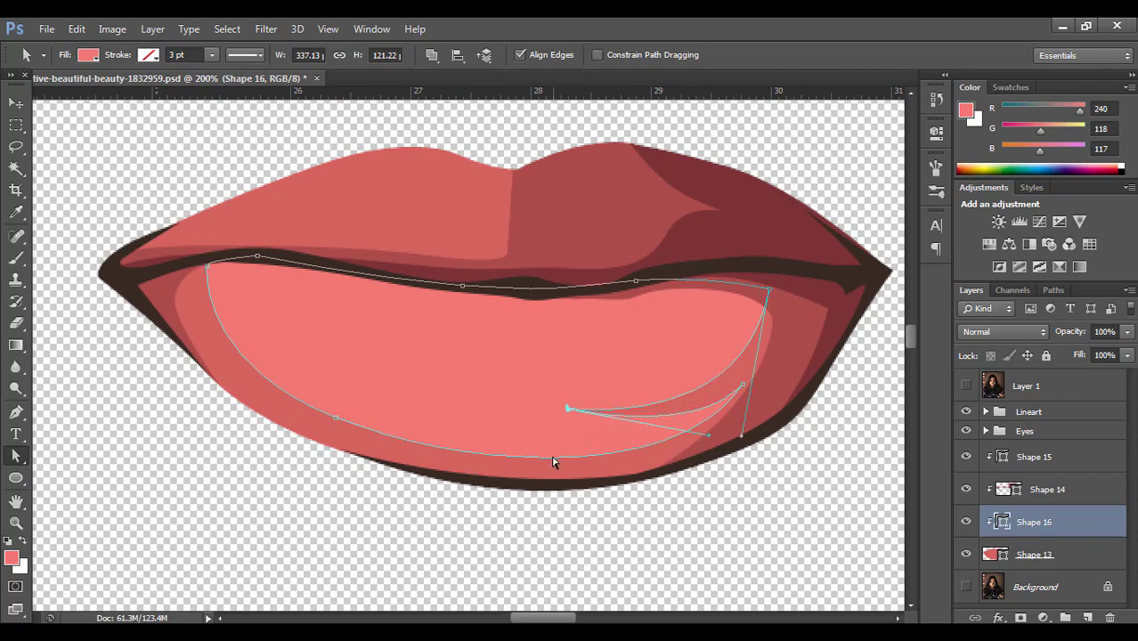
pyautogui.moveTo(333, 422); pyautogui.dragTo(670, 464)
pyautogui.click(604, 376)
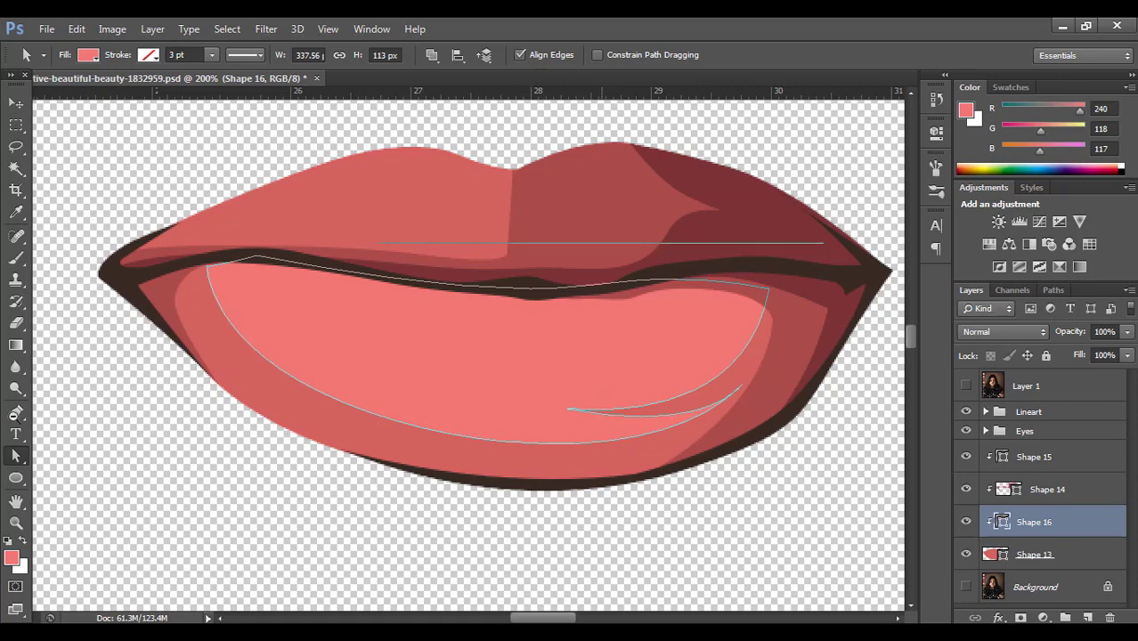
# Step: Set the foreground colour to the light pink of the palette swatch on the photo, RGB 247, 177, 175
pyautogui.click(15, 413)
pyautogui.moveTo(416, 392); pyautogui.dragTo(441, 423)
pyautogui.keyDown('alt'); pyautogui.click(357, 391); pyautogui.keyUp('alt')
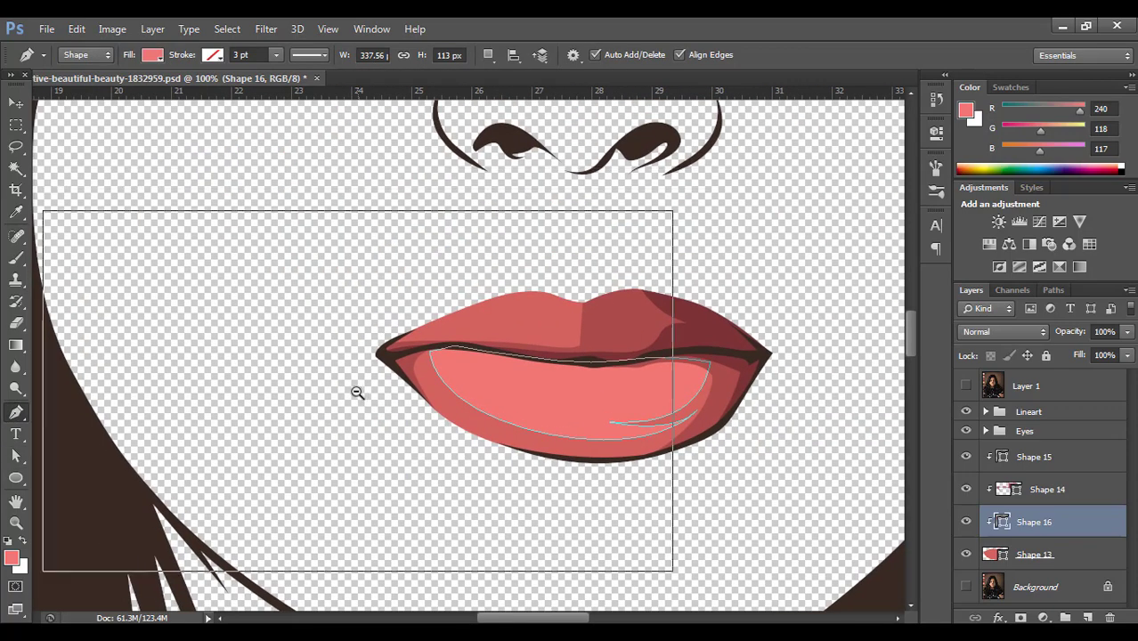
pyautogui.moveTo(356, 392); pyautogui.dragTo(741, 389)
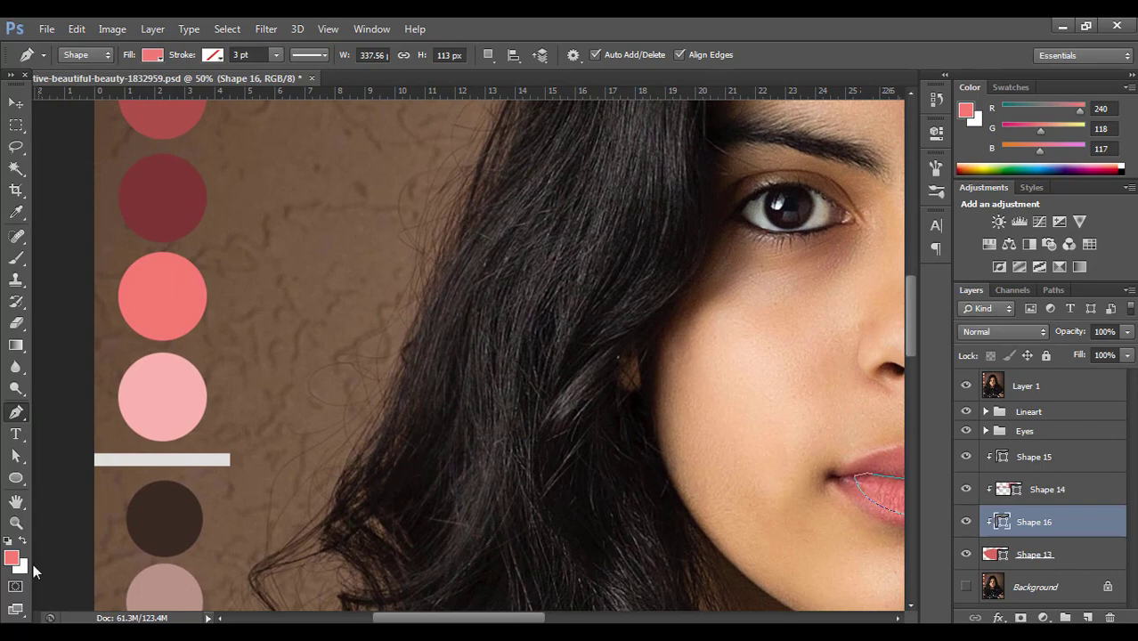
pyautogui.click(12, 557)
pyautogui.click(164, 387)
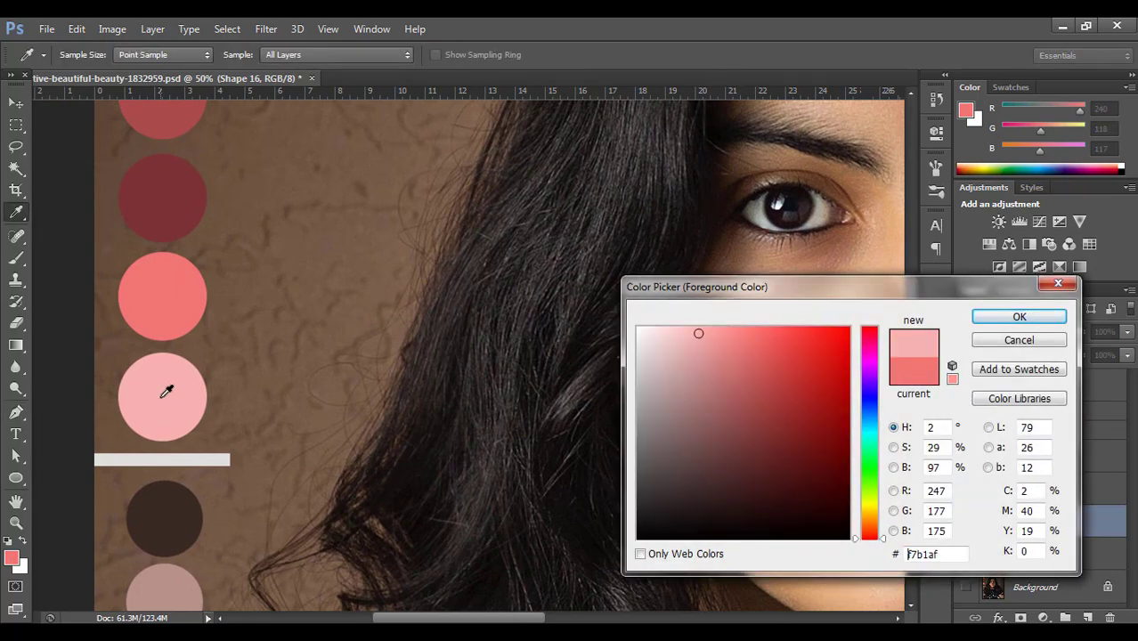
pyautogui.press('Return')
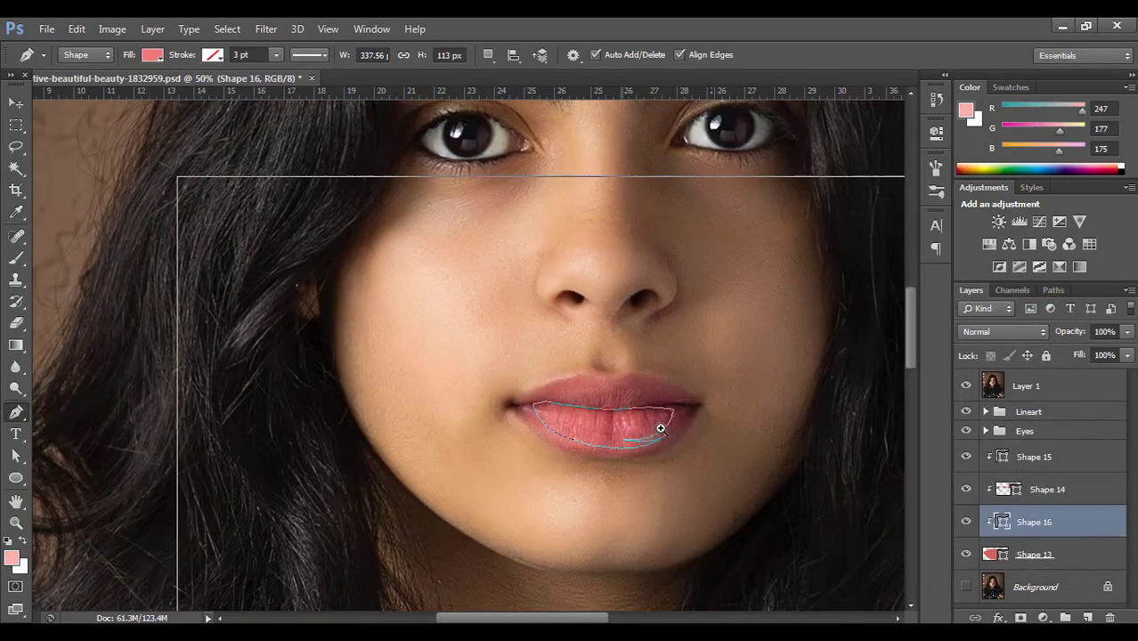
# Step: Start a highlight shape over the lower lip with the Pen tool, curving its top edge to a sharp notch at the centre crease
pyautogui.scroll(2, 657, 426)
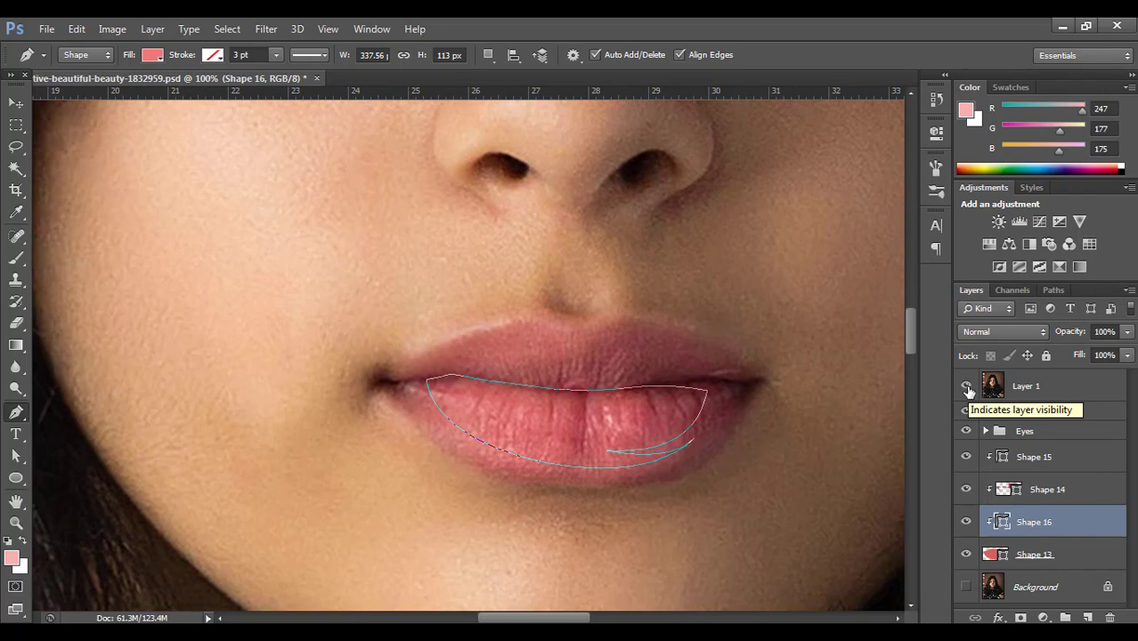
pyautogui.scroll(1, 531, 424)
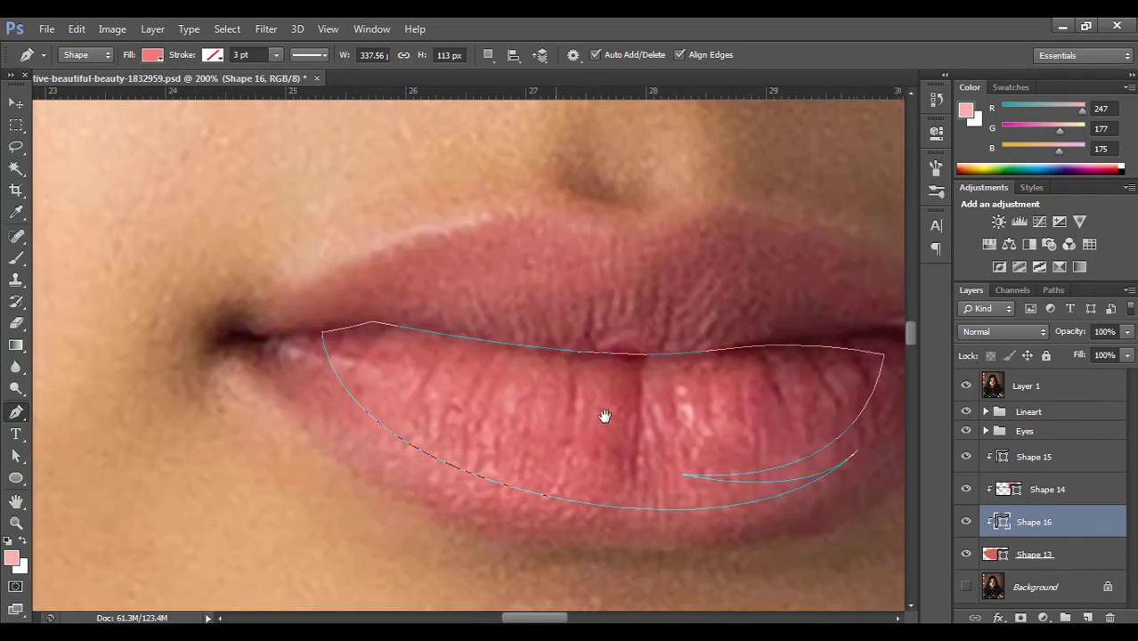
pyautogui.moveTo(604, 417); pyautogui.dragTo(602, 417)
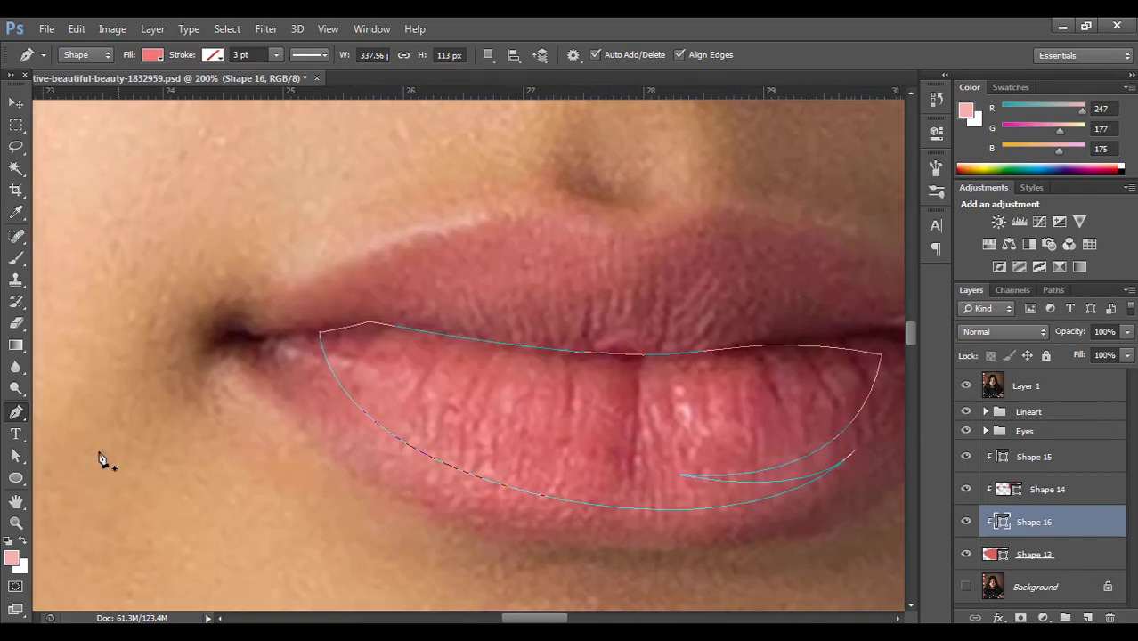
pyautogui.click(353, 355)
pyautogui.click(574, 378)
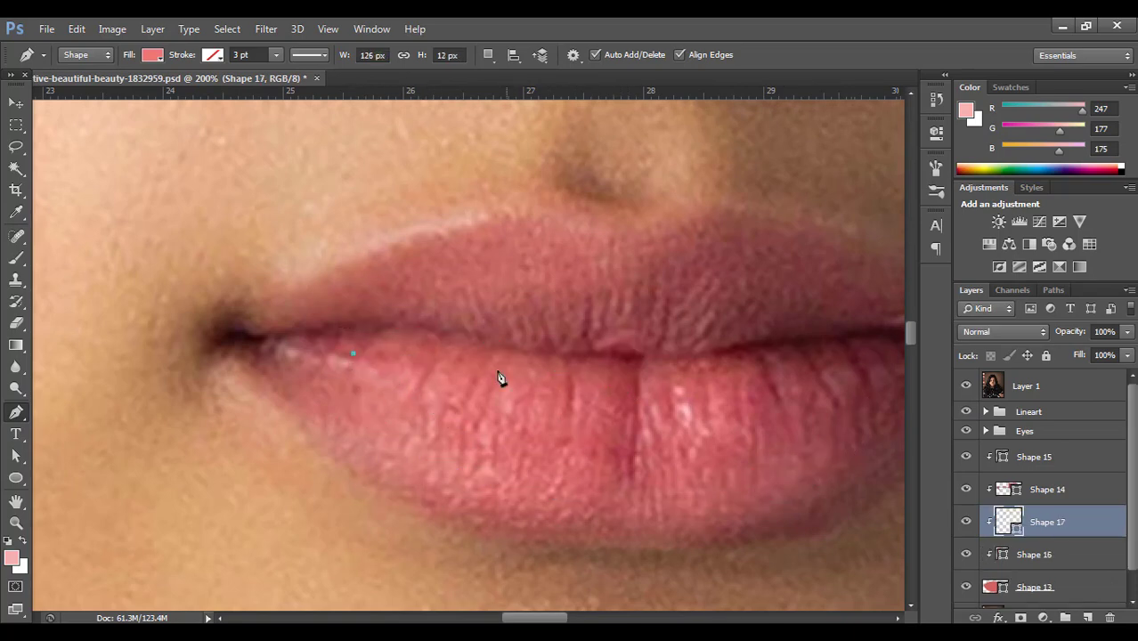
pyautogui.moveTo(629, 378); pyautogui.dragTo(685, 353)
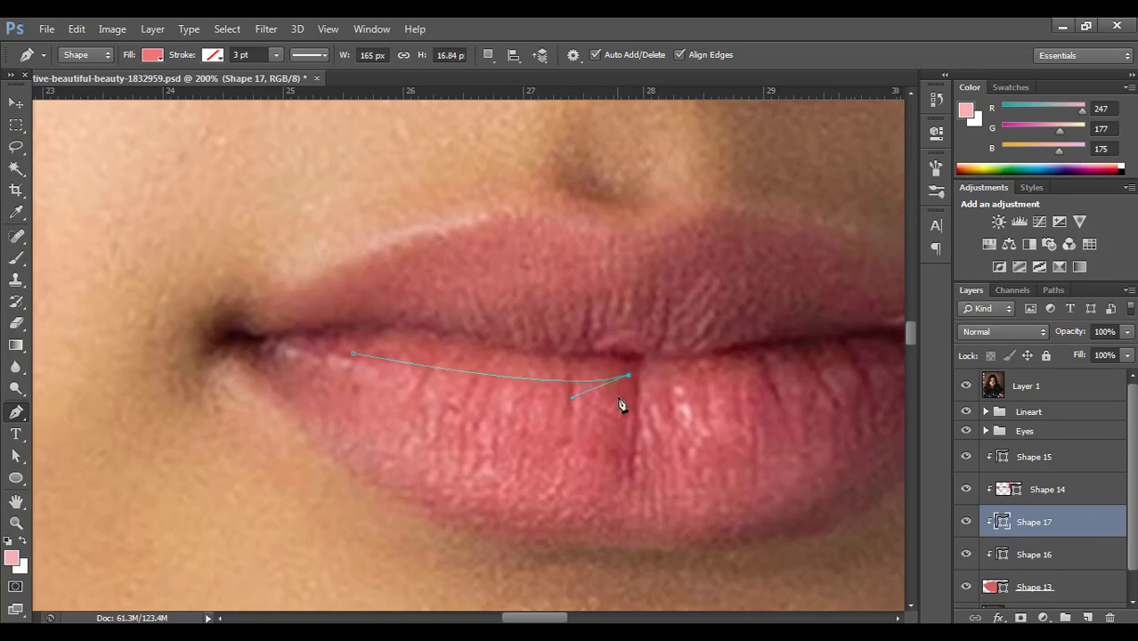
pyautogui.click(617, 411)
# Step: Round the highlight's right end, sweep its bottom edge back to the left, and close it with a jagged tip
pyautogui.moveTo(666, 395); pyautogui.dragTo(686, 383)
pyautogui.moveTo(708, 457); pyautogui.dragTo(670, 469)
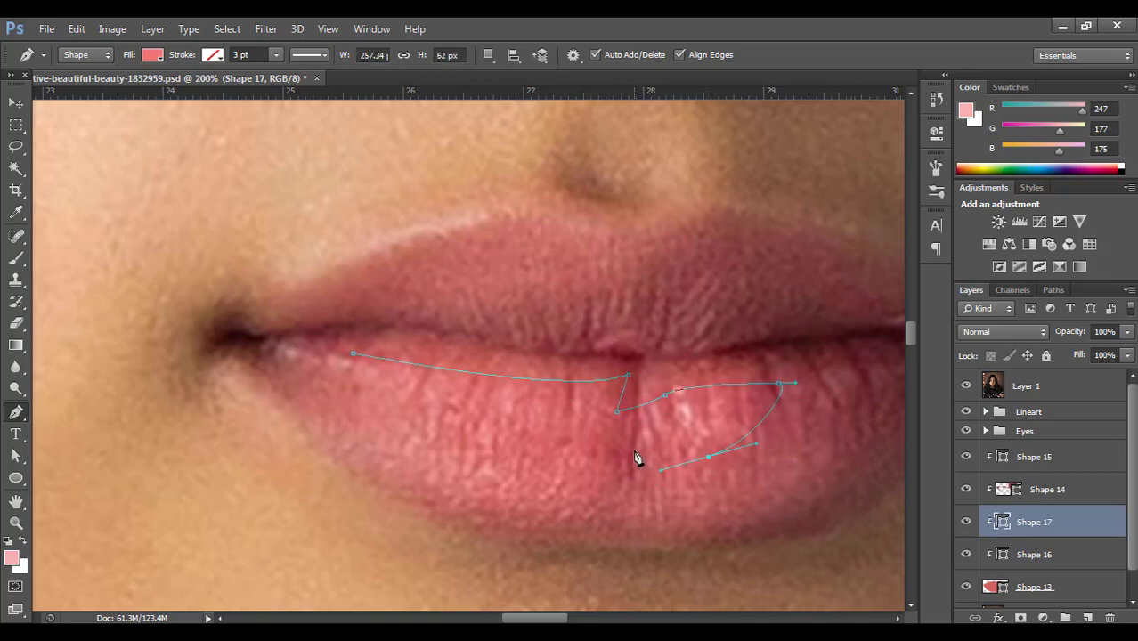
pyautogui.moveTo(319, 364); pyautogui.dragTo(145, 289)
pyautogui.click(322, 366)
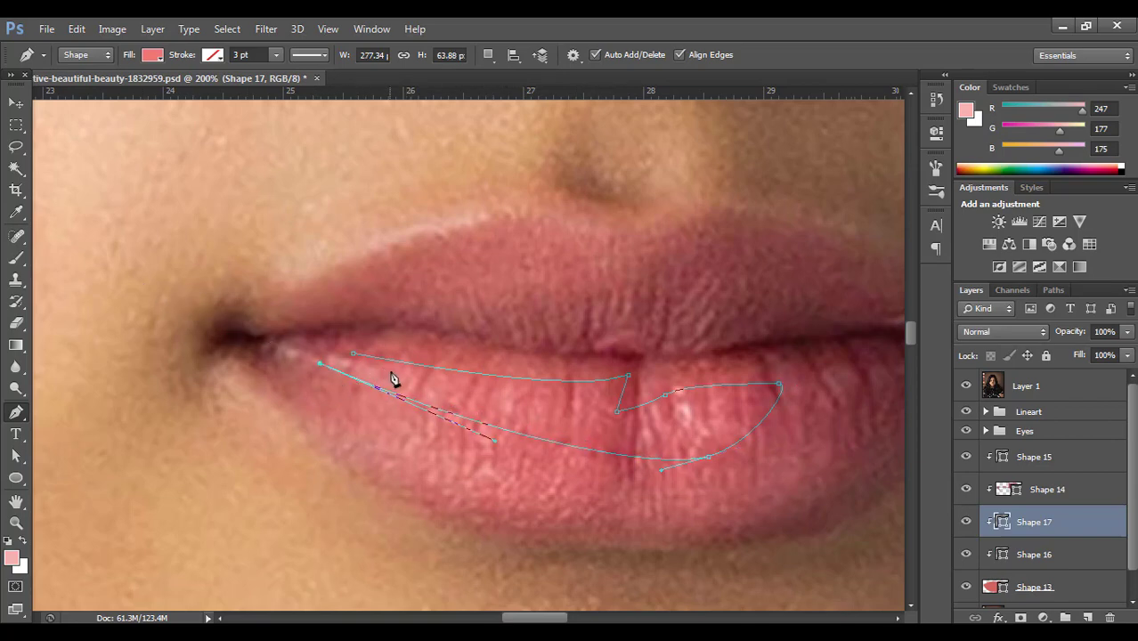
pyautogui.click(353, 357)
# Step: Set the path operation to Combine Shapes and draw a thin curved sliver below the main highlight in the same shape layer
pyautogui.click(488, 55)
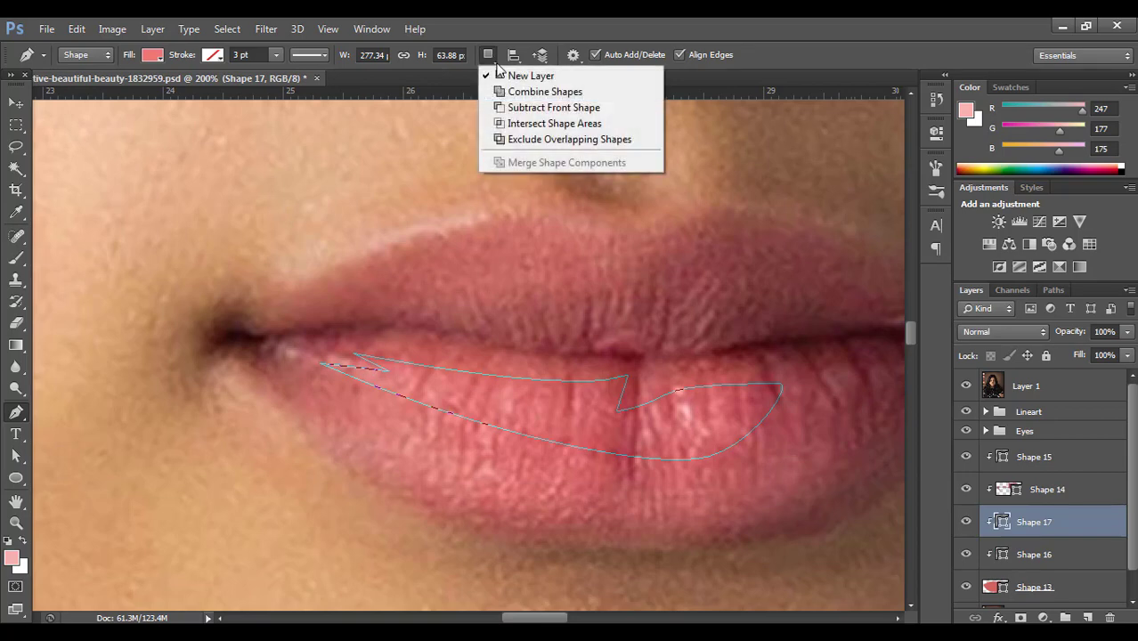
pyautogui.click(526, 92)
pyautogui.click(966, 385)
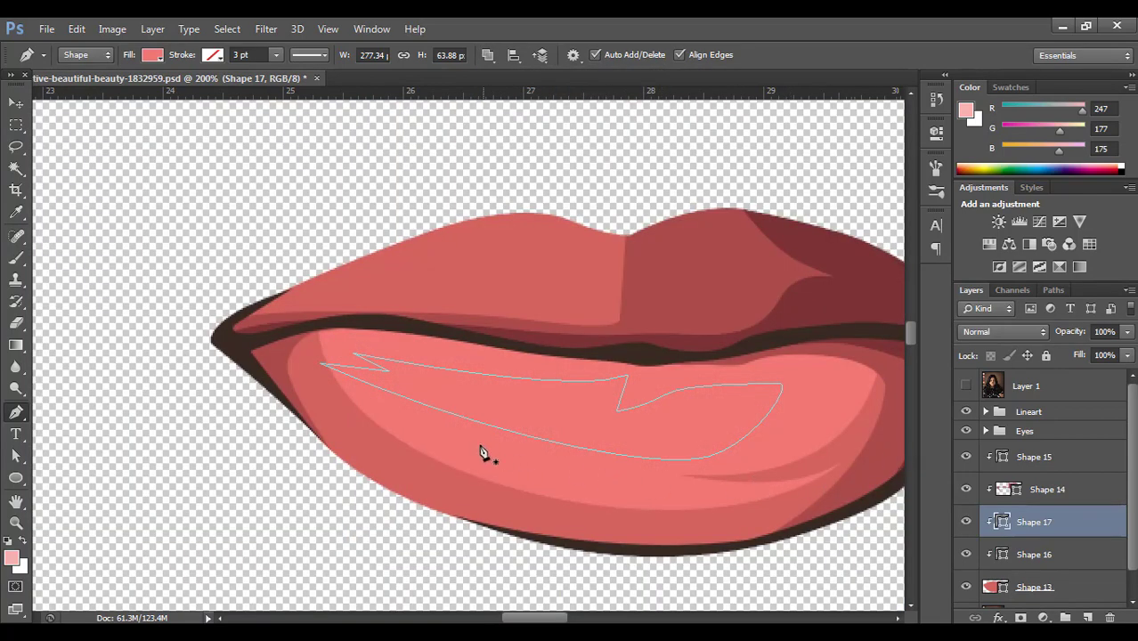
pyautogui.moveTo(691, 468); pyautogui.dragTo(829, 460)
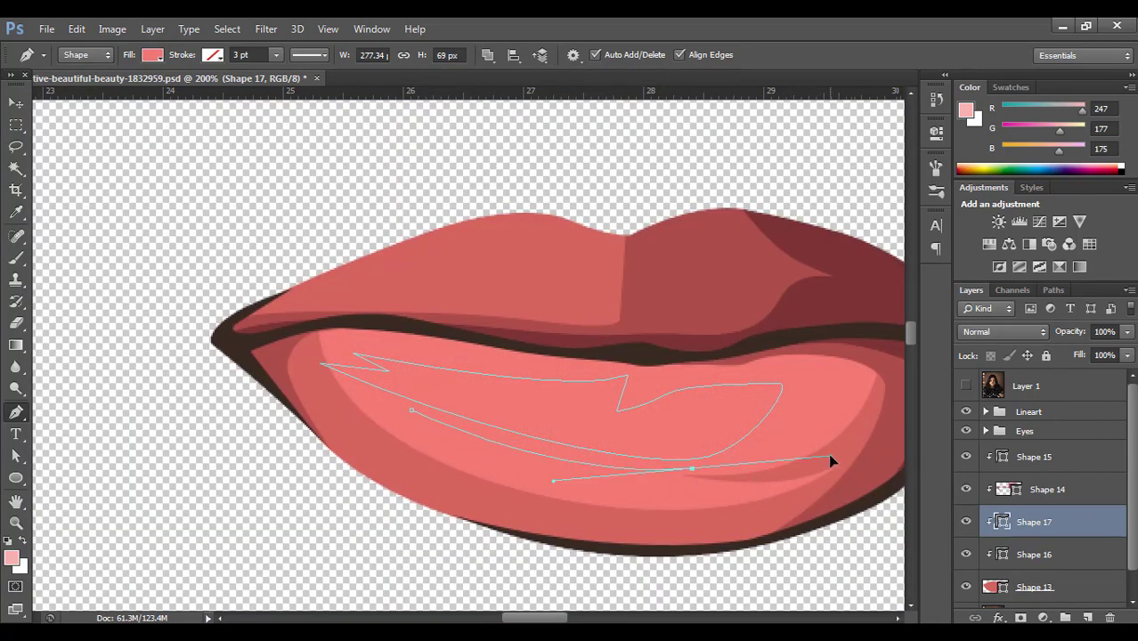
pyautogui.moveTo(413, 412); pyautogui.dragTo(272, 310)
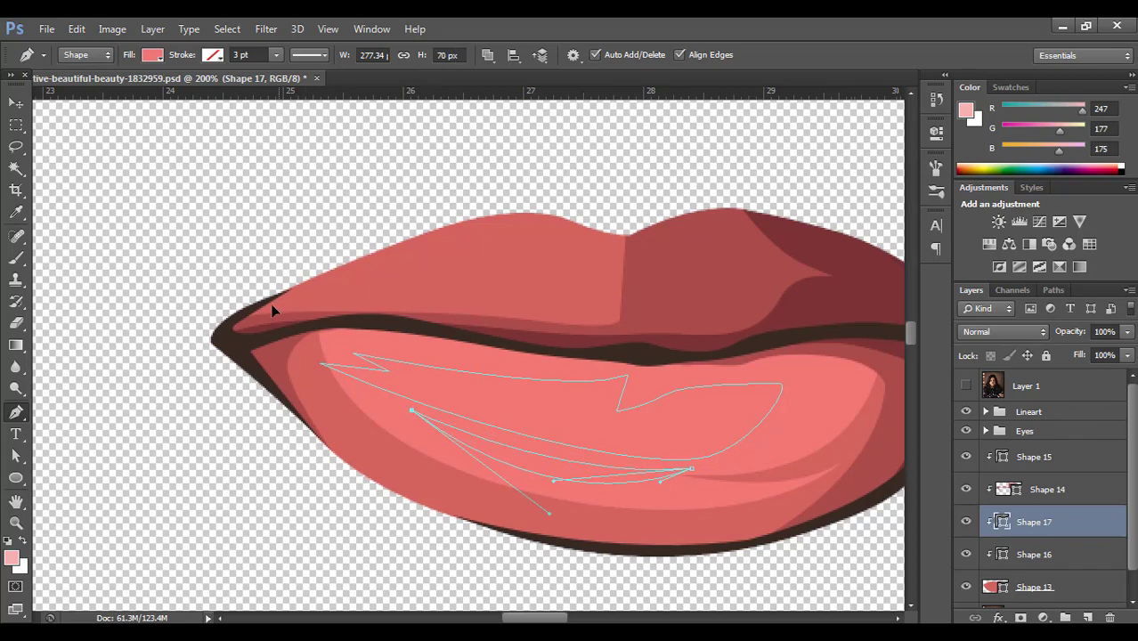
# Step: Recolour the jagged lower-lip highlight with the light pink foreground colour
pyautogui.doubleClick(1003, 524)
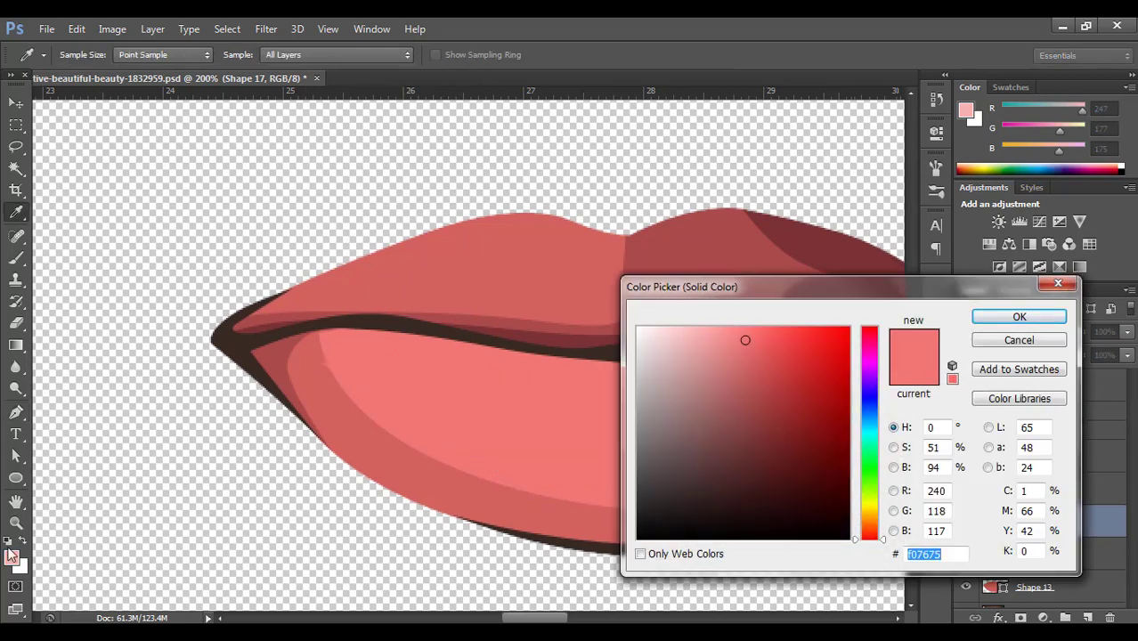
pyautogui.click(12, 558)
pyautogui.press('Return')
# Step: Compare the highlighted lips with the reference photo at full-face view, toggling the photo layer on and off
pyautogui.click(16, 104)
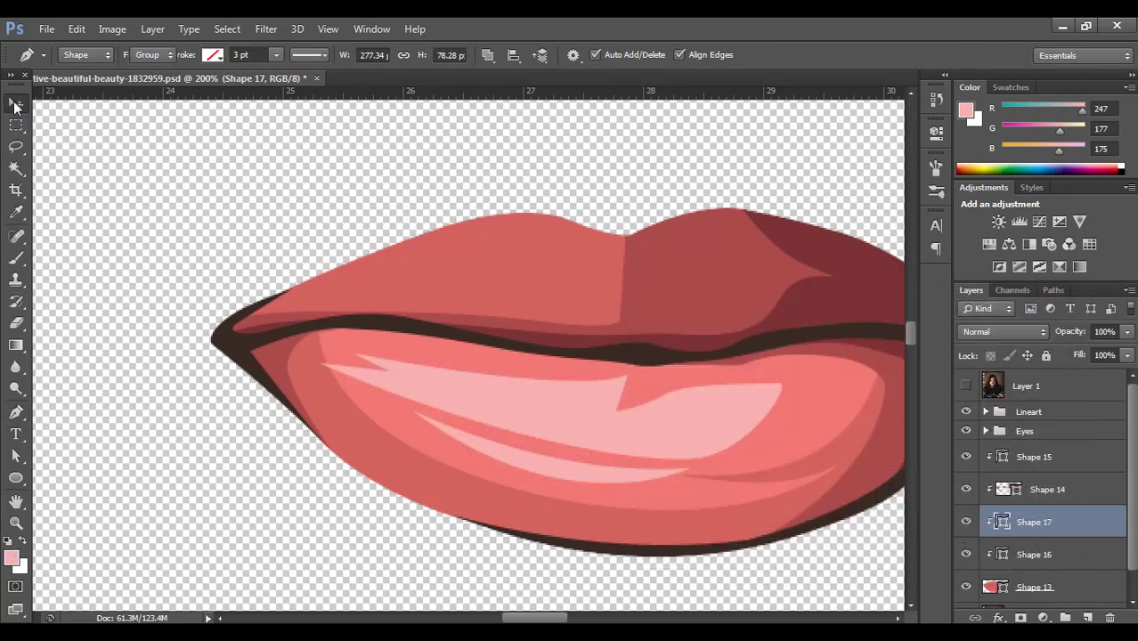
pyautogui.keyDown('alt'); pyautogui.click(488, 301); pyautogui.keyUp('alt')
pyautogui.keyDown('alt'); pyautogui.click(510, 305); pyautogui.keyUp('alt')
pyautogui.keyDown('alt'); pyautogui.click(537, 317); pyautogui.keyUp('alt')
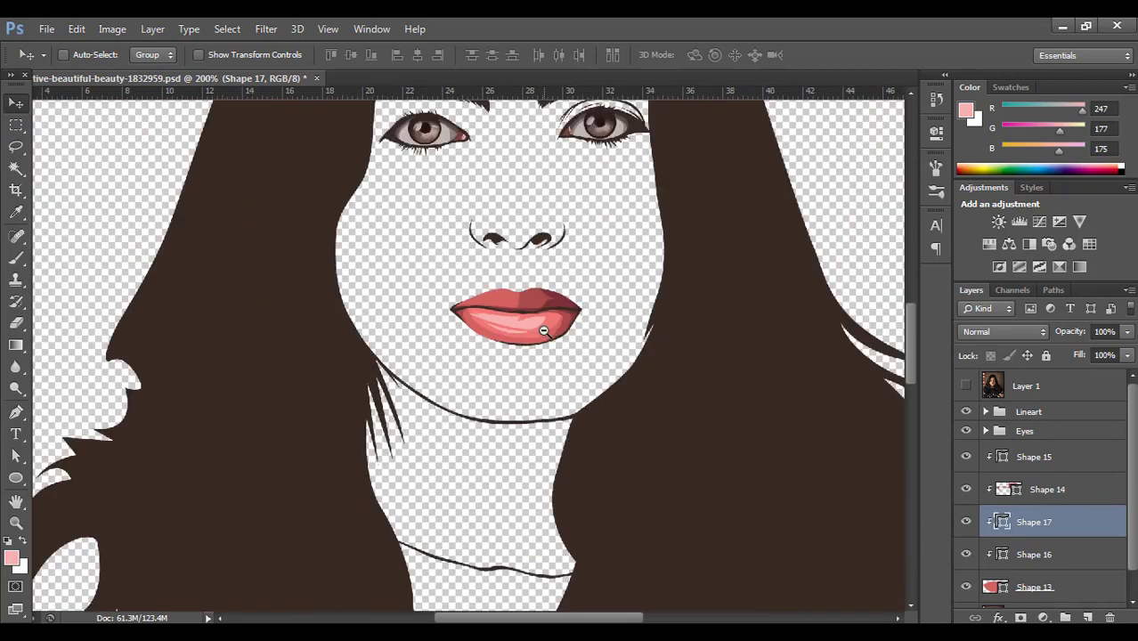
pyautogui.keyDown('alt'); pyautogui.click(544, 329); pyautogui.keyUp('alt')
pyautogui.moveTo(668, 364); pyautogui.dragTo(902, 407)
pyautogui.click(963, 389)
pyautogui.click(962, 390)
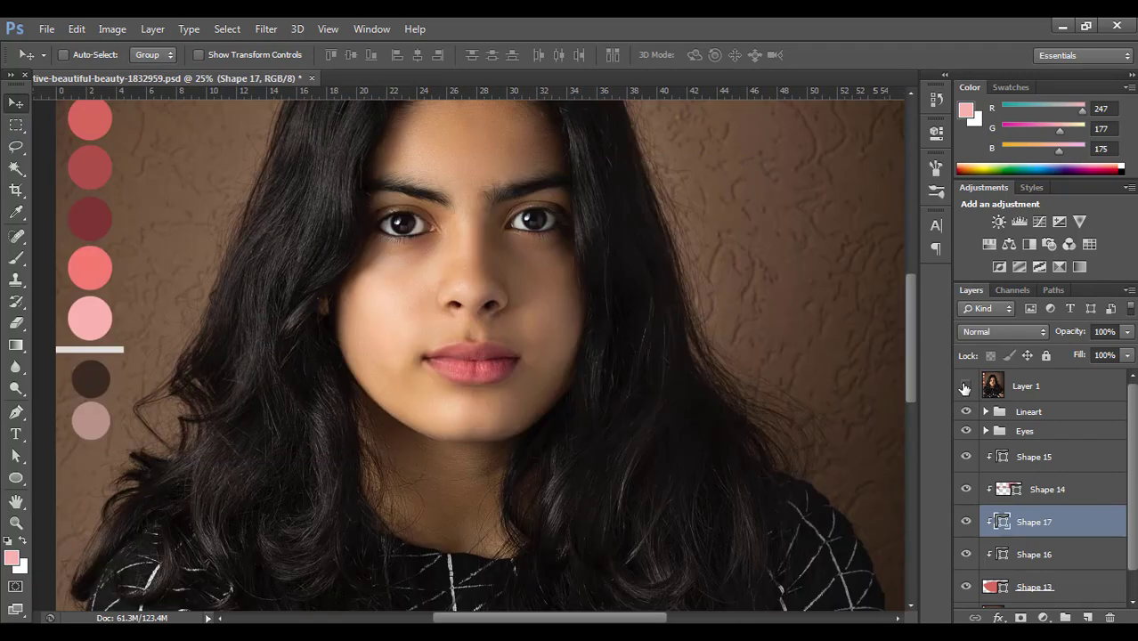
pyautogui.click(963, 389)
pyautogui.click(963, 389)
pyautogui.scroll(4, 526, 379)
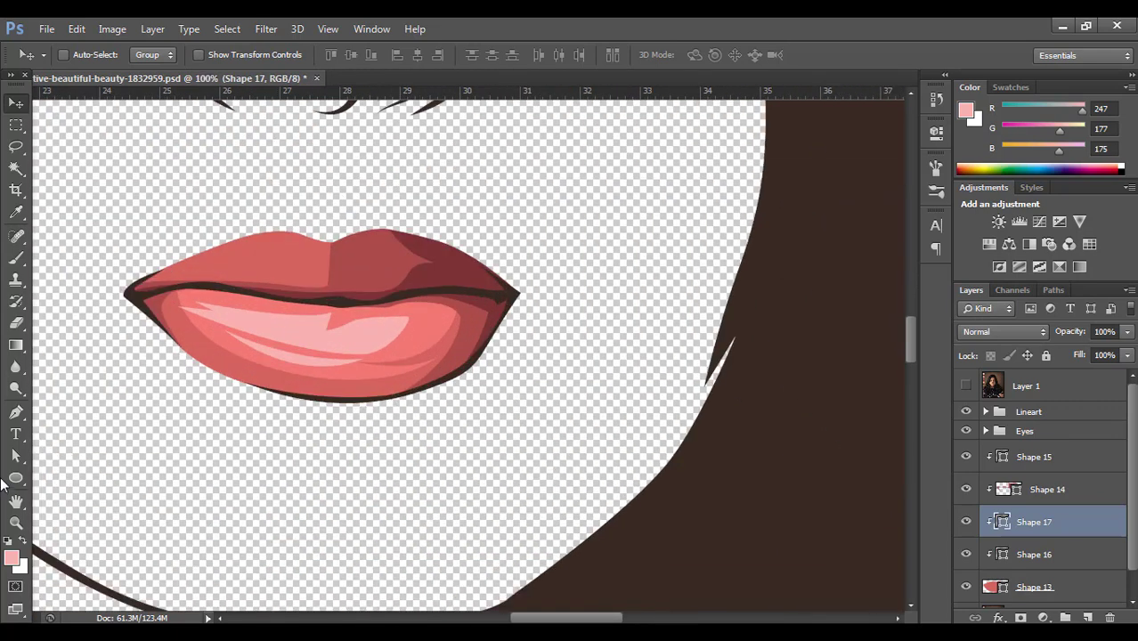
# Step: Delete the light pink highlight shape from the lower lip
pyautogui.moveTo(22, 455); pyautogui.dragTo(102, 456)
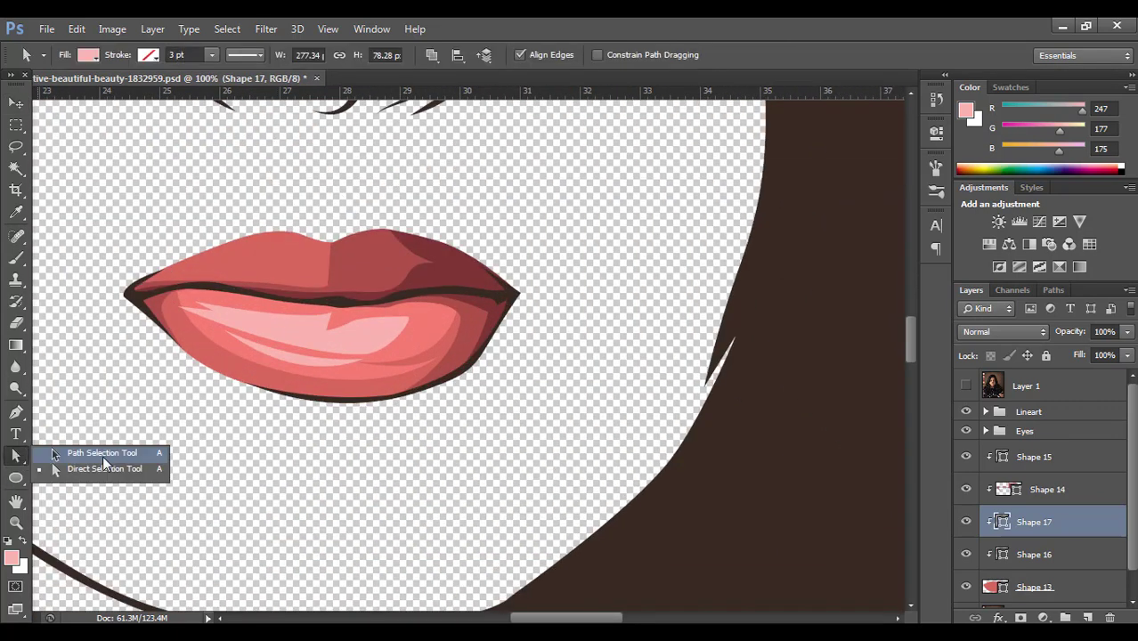
pyautogui.click(326, 366)
pyautogui.press('Delete')
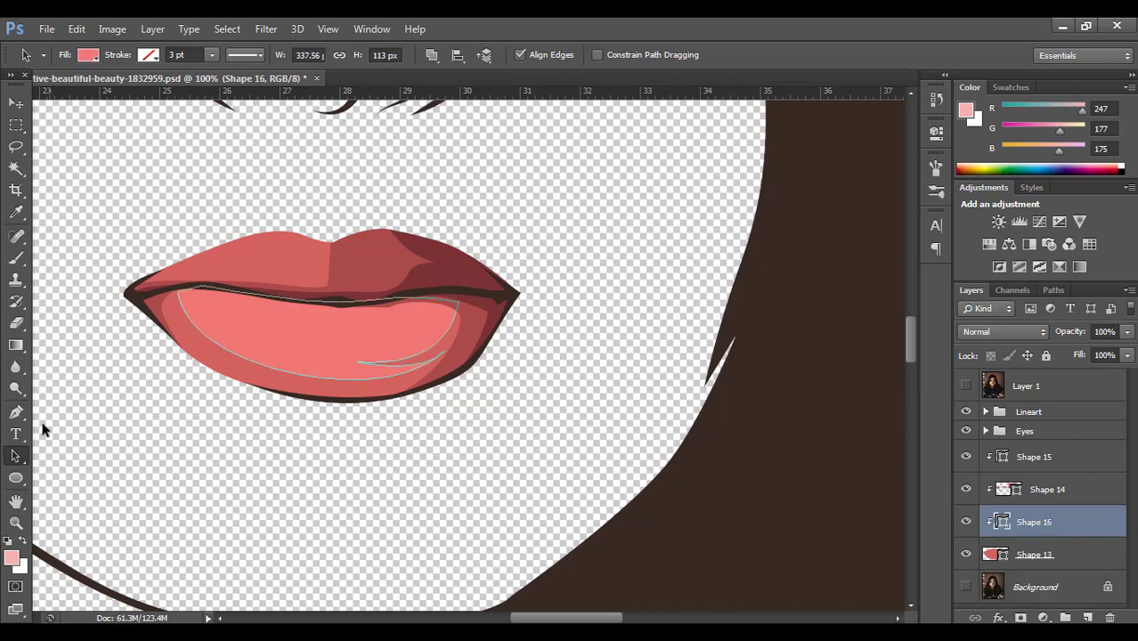
# Step: Start a new highlight shape near the lower lip's upper left with the Pen tool, curving down into the lip using the photo as guide
pyautogui.press('p')
pyautogui.scroll(1, 533, 376)
pyautogui.click(966, 386)
pyautogui.moveTo(368, 337); pyautogui.dragTo(774, 338)
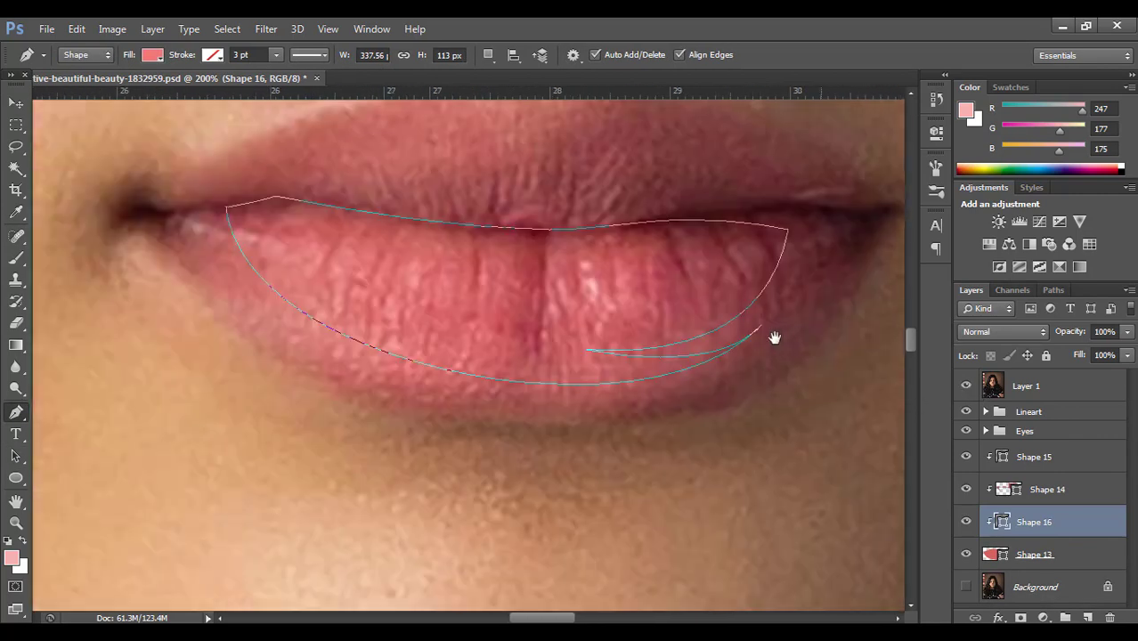
pyautogui.click(272, 230)
pyautogui.moveTo(406, 313); pyautogui.dragTo(508, 327)
pyautogui.click(966, 386)
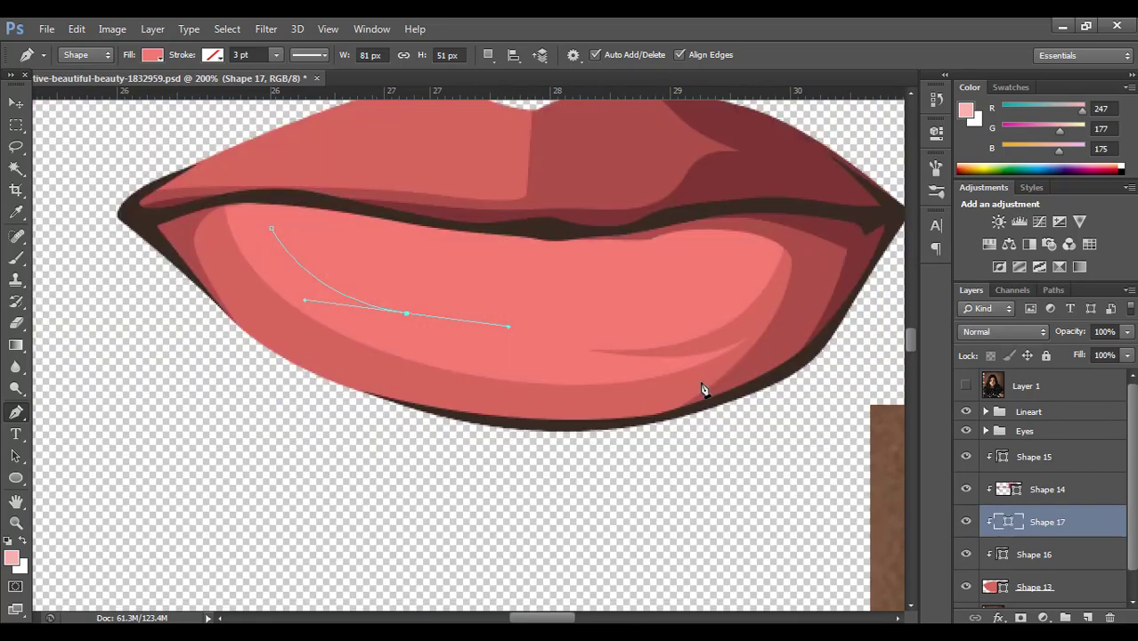
# Step: Adjust the curve's outgoing handle and extend the highlight's bottom edge to the lower lip's upper right
pyautogui.moveTo(744, 285); pyautogui.dragTo(802, 247)
pyautogui.hotkey('ctrl', 'z')
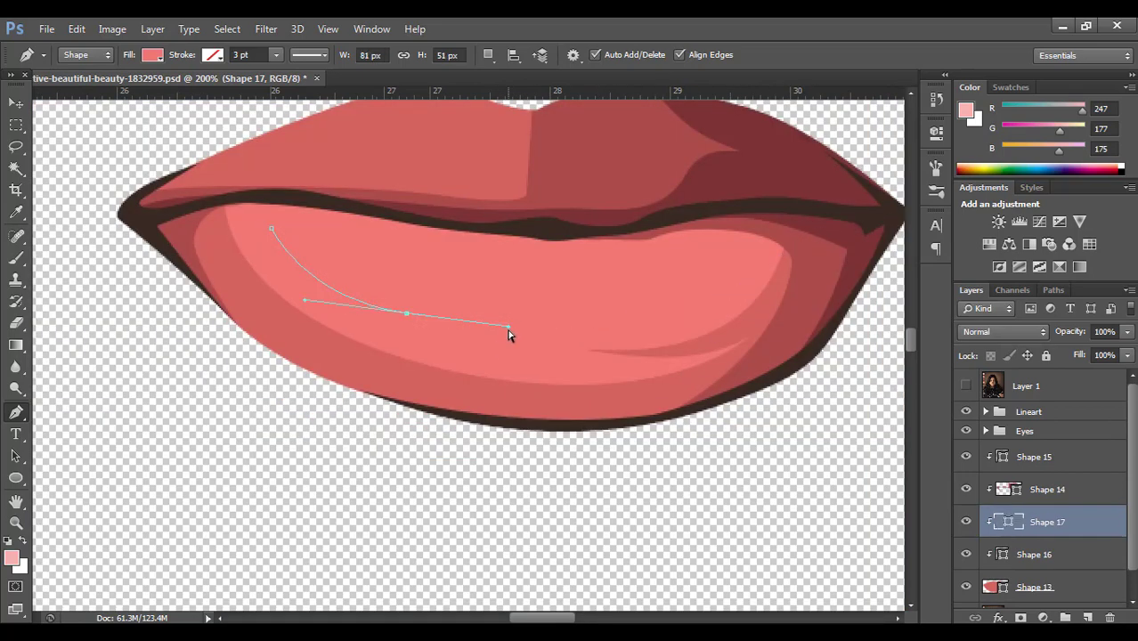
pyautogui.moveTo(508, 327); pyautogui.dragTo(512, 336)
pyautogui.moveTo(752, 261); pyautogui.dragTo(820, 182)
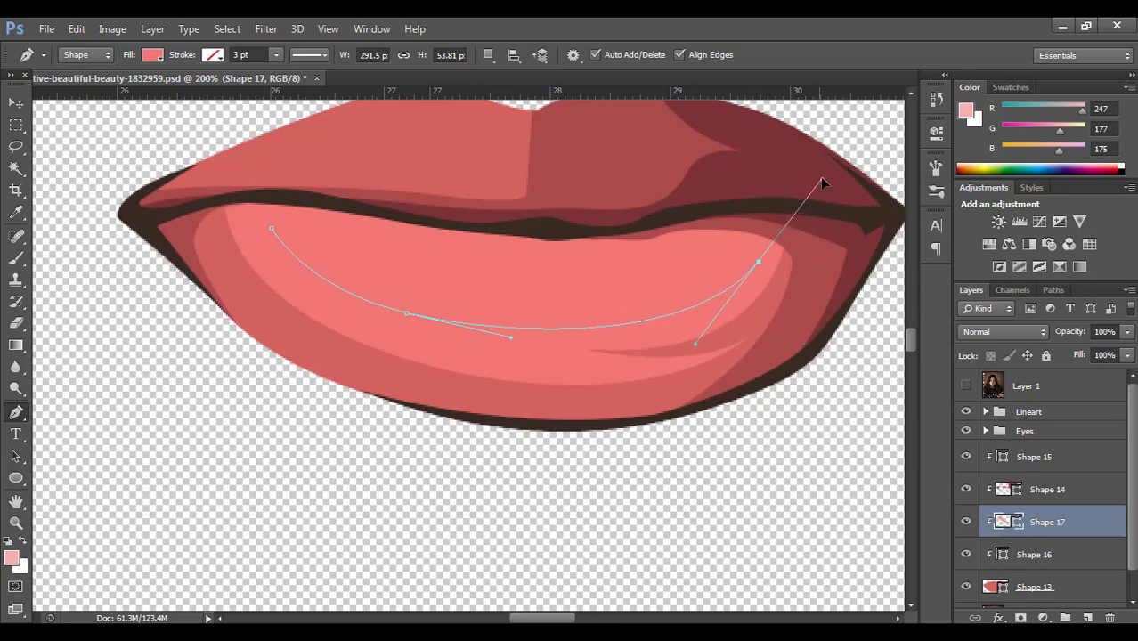
# Step: Round the highlight's right end and bring its top edge back below the mouth line to close the shape on the left
pyautogui.keyDown('alt'); pyautogui.click(753, 261); pyautogui.keyUp('alt')
pyautogui.moveTo(684, 243); pyautogui.dragTo(634, 256)
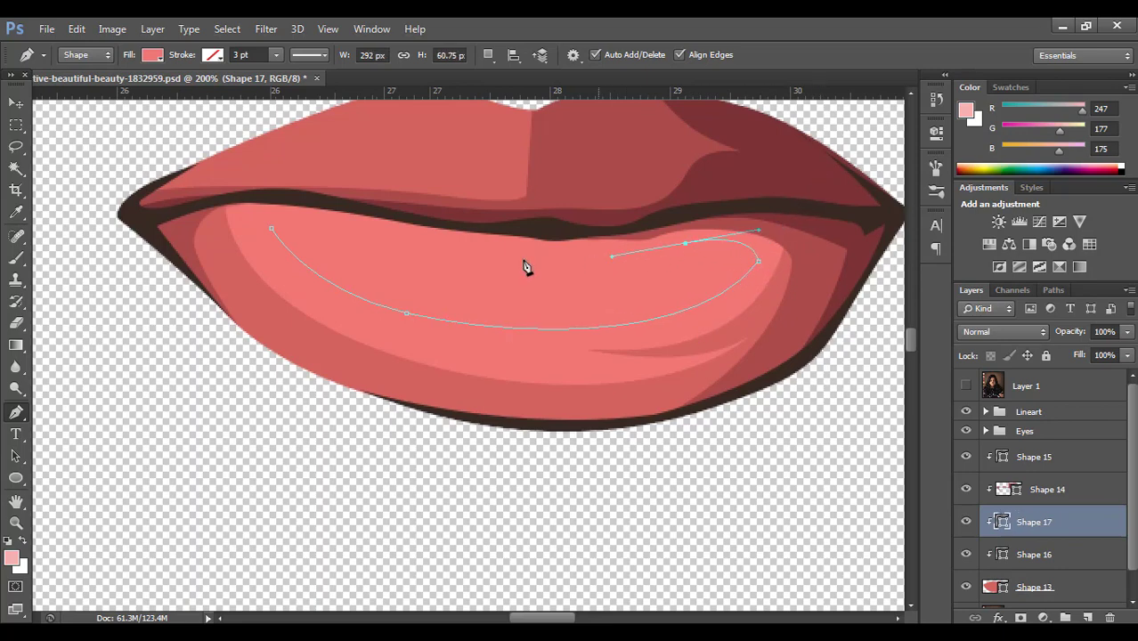
pyautogui.moveTo(436, 246); pyautogui.dragTo(295, 274)
# Step: Check the closed lower-lip highlight against the photo, hide the photo again, and recolour the highlight's fill to light pink
pyautogui.click(967, 386)
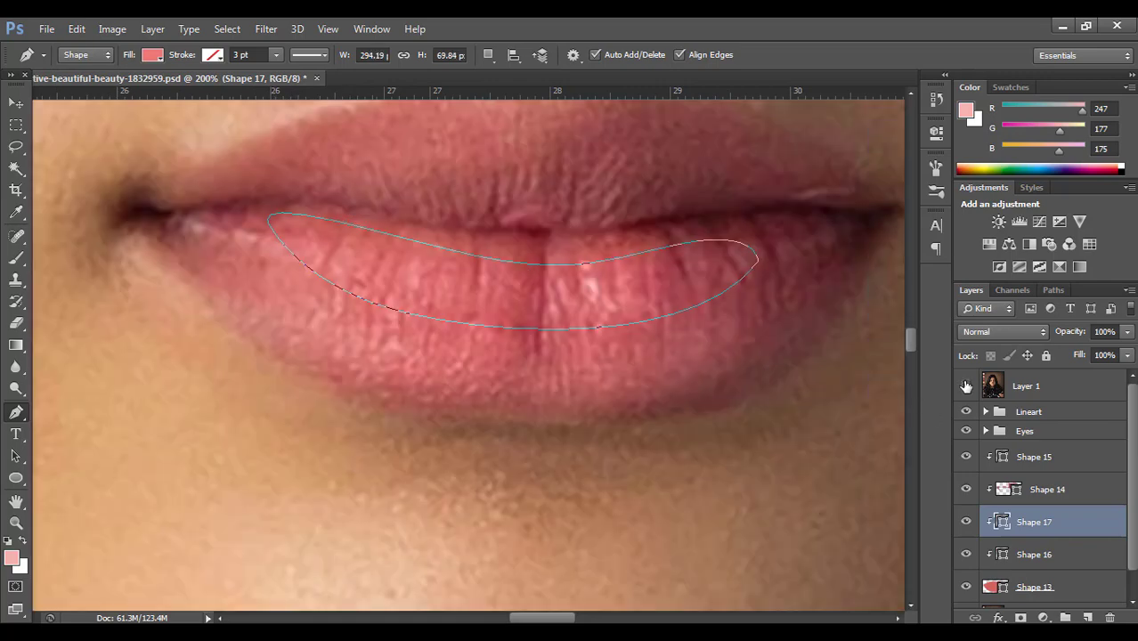
pyautogui.click(966, 386)
pyautogui.doubleClick(1009, 523)
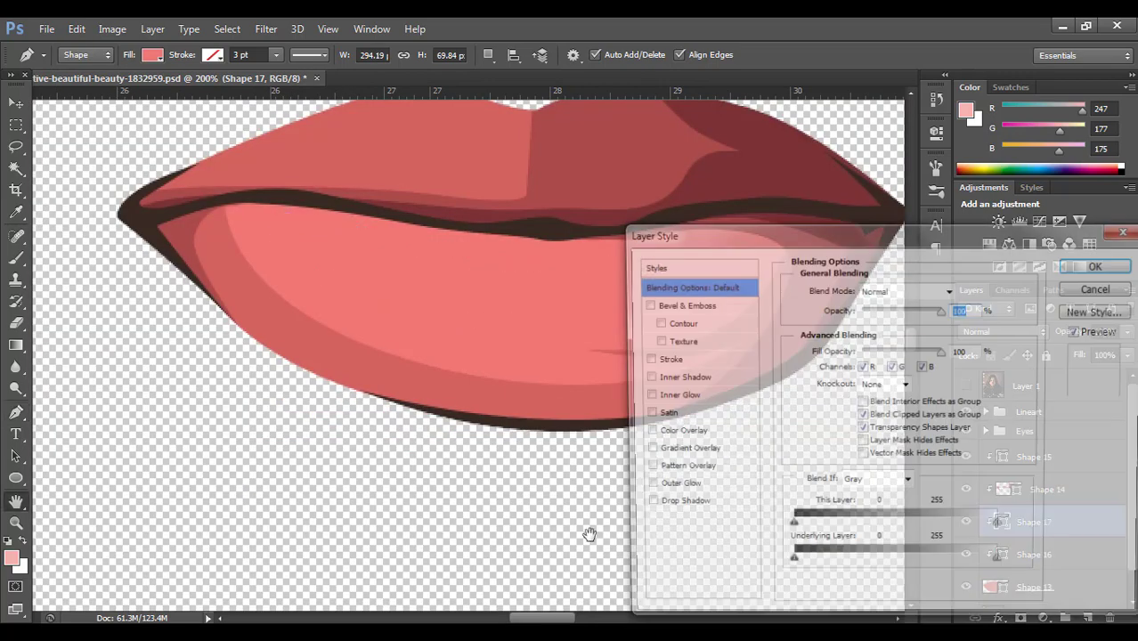
pyautogui.click(1097, 288)
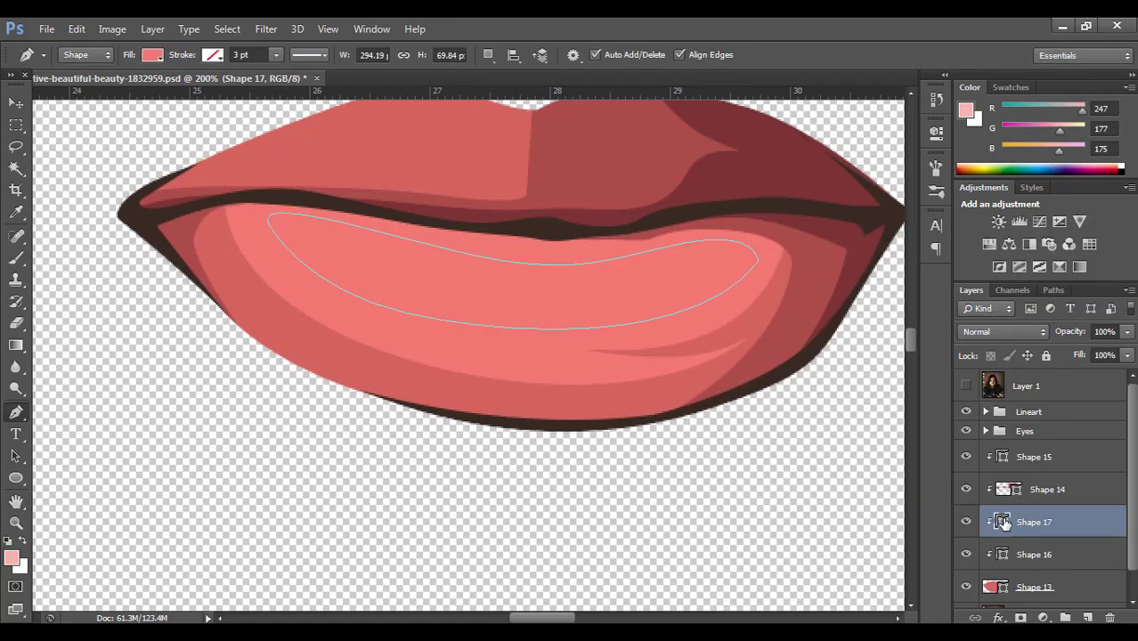
pyautogui.doubleClick(1002, 523)
pyautogui.click(8, 563)
pyautogui.press('Return')
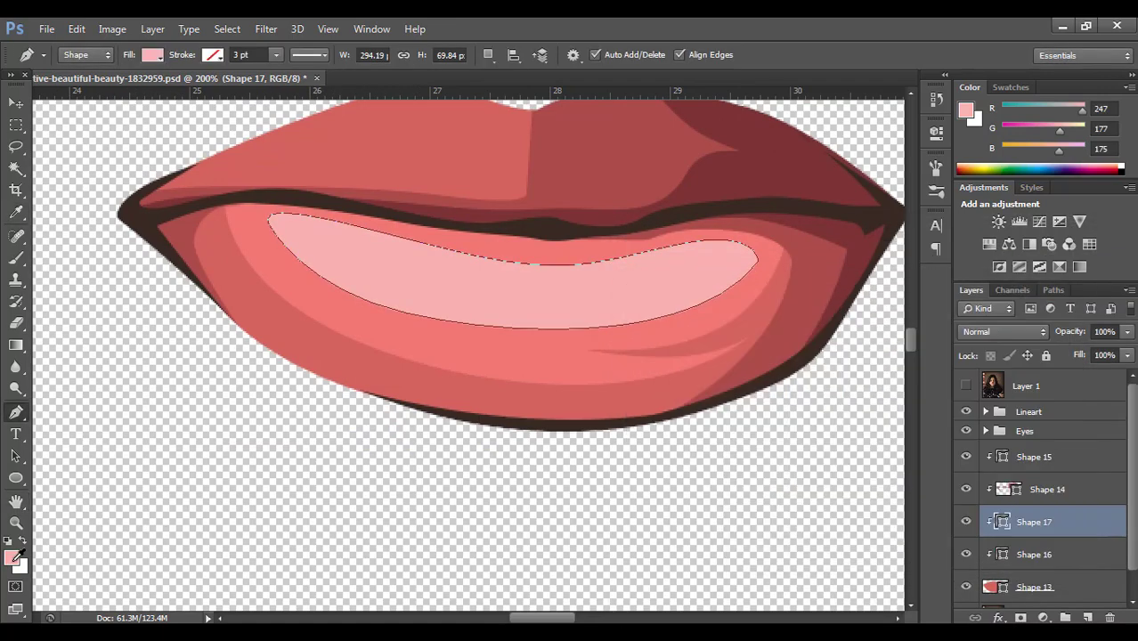
# Step: Compare the shaded lips with the reference photo at full-portrait and face scale
pyautogui.hotkey('ctrl', '0')
pyautogui.click(14, 103)
pyautogui.keyDown('ctrl'); pyautogui.click(515, 345); pyautogui.keyUp('ctrl')
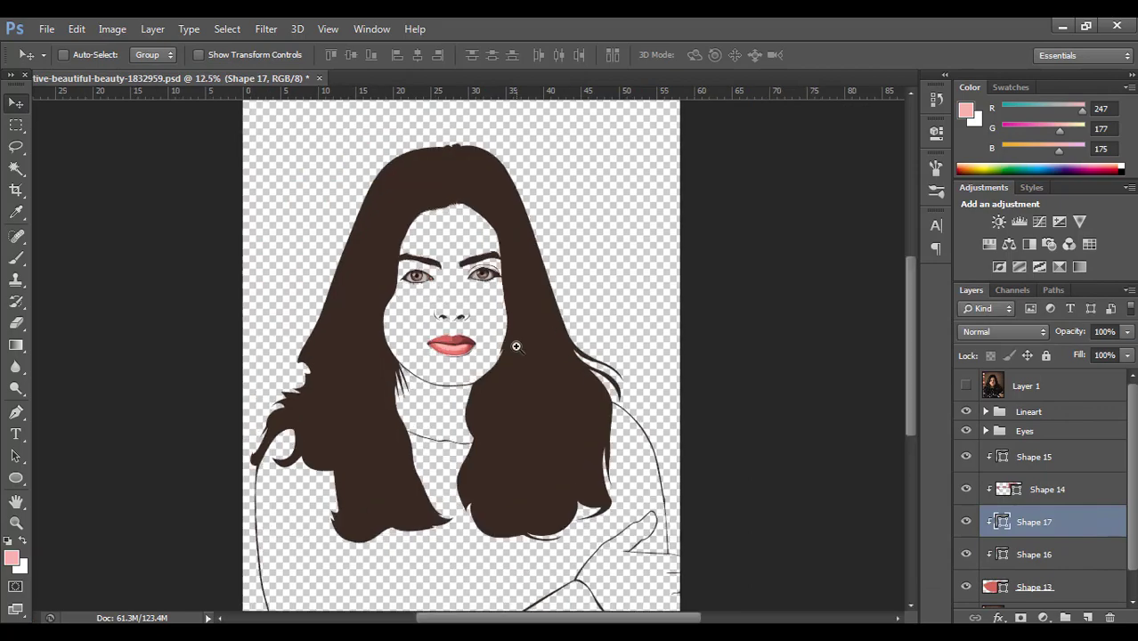
pyautogui.keyDown('ctrl'); pyautogui.click(521, 356); pyautogui.keyUp('ctrl')
pyautogui.keyDown('ctrl'); pyautogui.click(522, 357); pyautogui.keyUp('ctrl')
pyautogui.keyDown('ctrl'); pyautogui.click(521, 357); pyautogui.keyUp('ctrl')
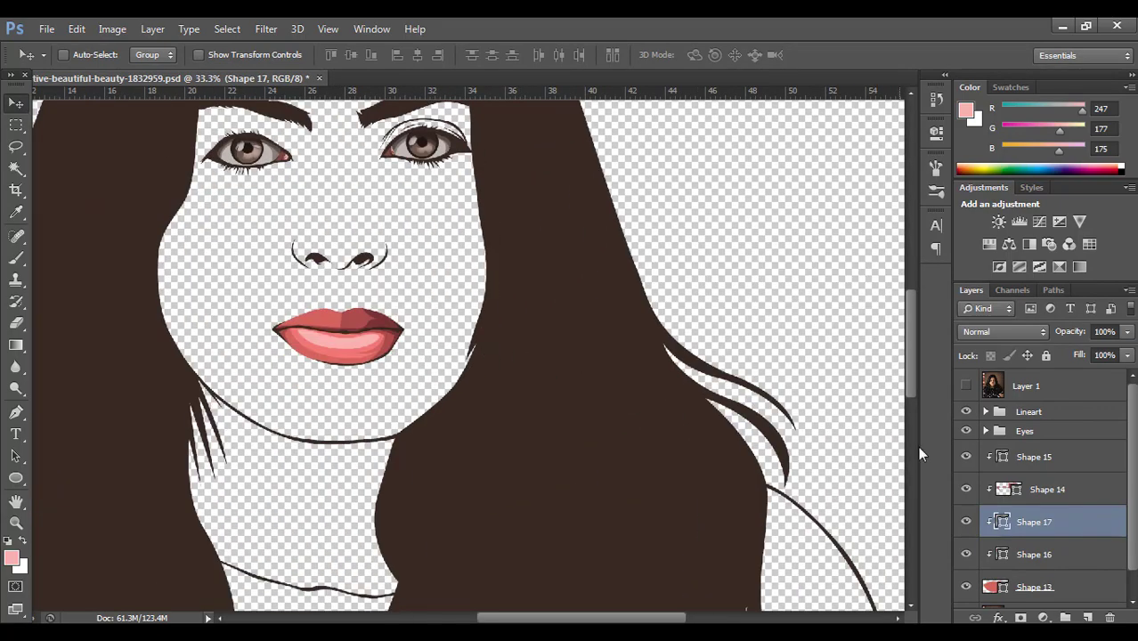
pyautogui.click(965, 385)
pyautogui.click(965, 385)
pyautogui.click(966, 385)
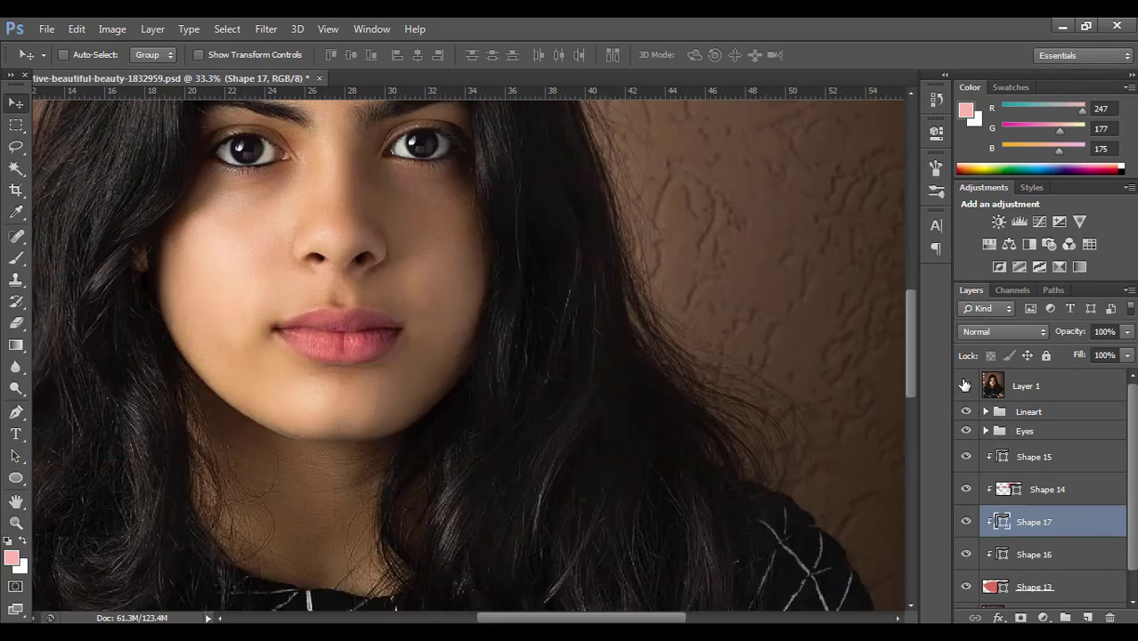
pyautogui.click(965, 386)
pyautogui.click(965, 386)
pyautogui.click(966, 386)
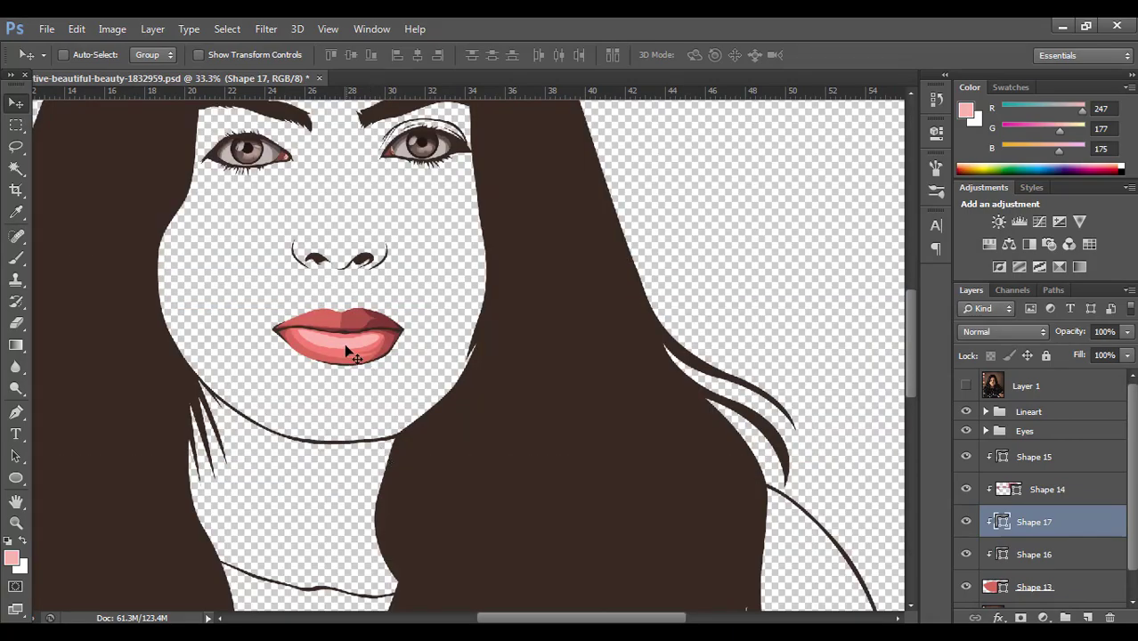
# Step: Add a layer mask to the light pink highlight and fade its edges using a black 125 px brush at 60% opacity
pyautogui.scroll(2, 347, 351)
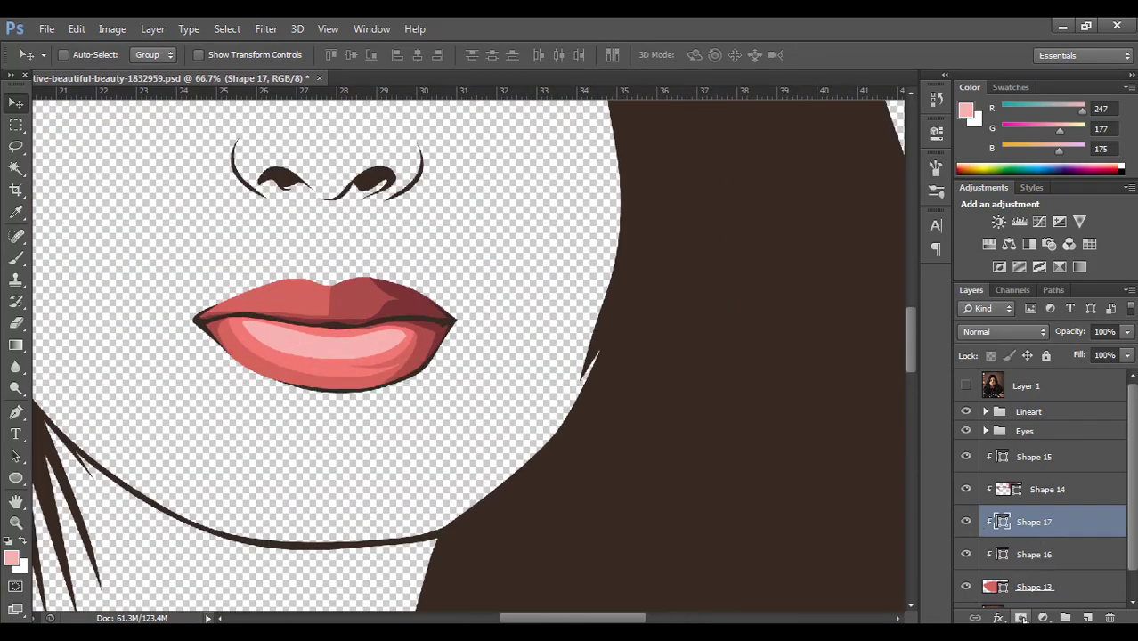
pyautogui.click(1022, 617)
pyautogui.press('d')
pyautogui.press('b')
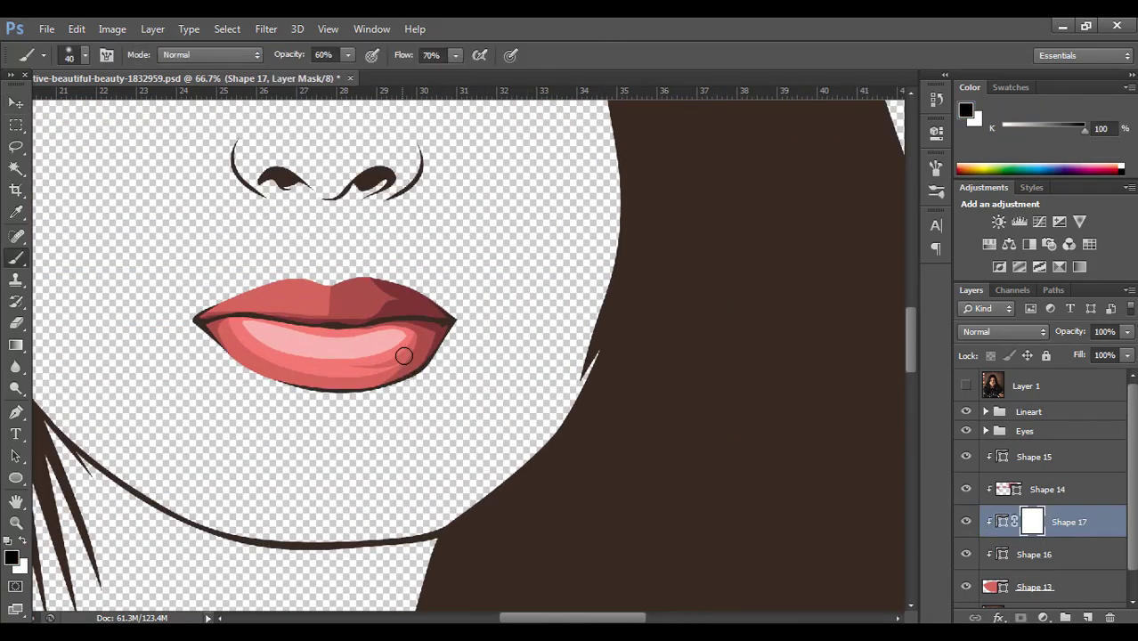
pyautogui.press(']')
pyautogui.press(']')
pyautogui.press(']')
pyautogui.press(']')
pyautogui.press(']')
pyautogui.press(']')
pyautogui.scroll(1, 390, 337)
pyautogui.moveTo(204, 321)
pyautogui.mouseDown()
pyautogui.moveTo(100, 297)
pyautogui.moveTo(197, 323)
pyautogui.moveTo(80, 278)
pyautogui.moveTo(339, 300)
pyautogui.moveTo(291, 399)
pyautogui.moveTo(158, 373)
pyautogui.moveTo(164, 334)
pyautogui.moveTo(199, 308)
pyautogui.moveTo(454, 304)
pyautogui.moveTo(253, 305)
pyautogui.moveTo(366, 291)
pyautogui.moveTo(268, 302)
pyautogui.mouseUp()
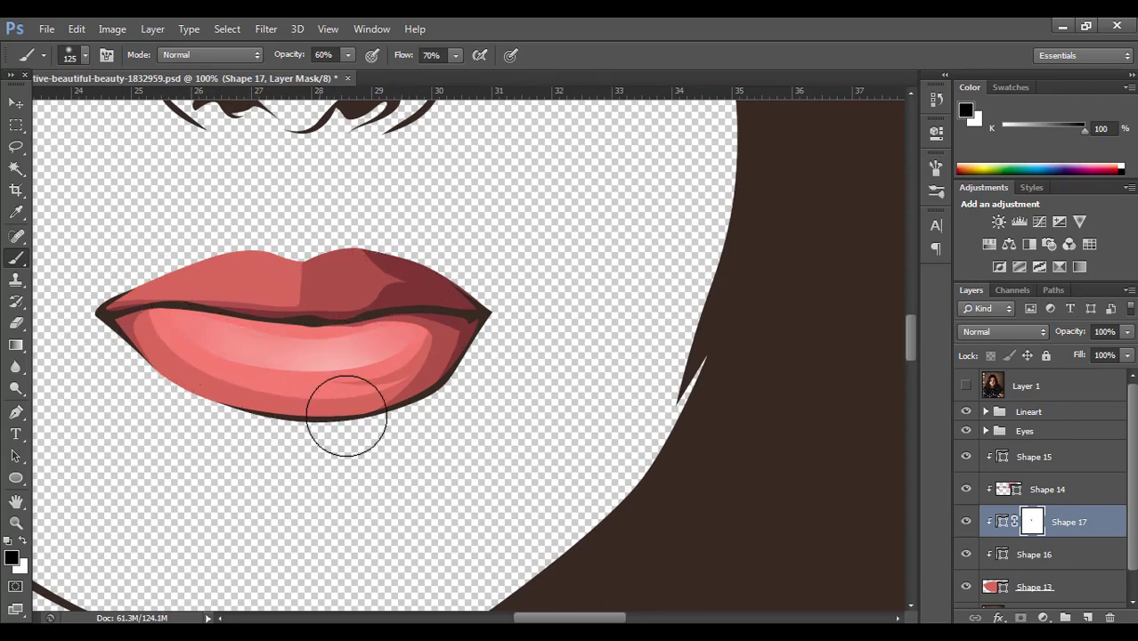
# Step: Compare the softened lower-lip highlight with the reference photo at face scale
pyautogui.keyDown('alt'); pyautogui.click(515, 427); pyautogui.keyUp('alt')
pyautogui.keyDown('alt'); pyautogui.click(516, 427); pyautogui.keyUp('alt')
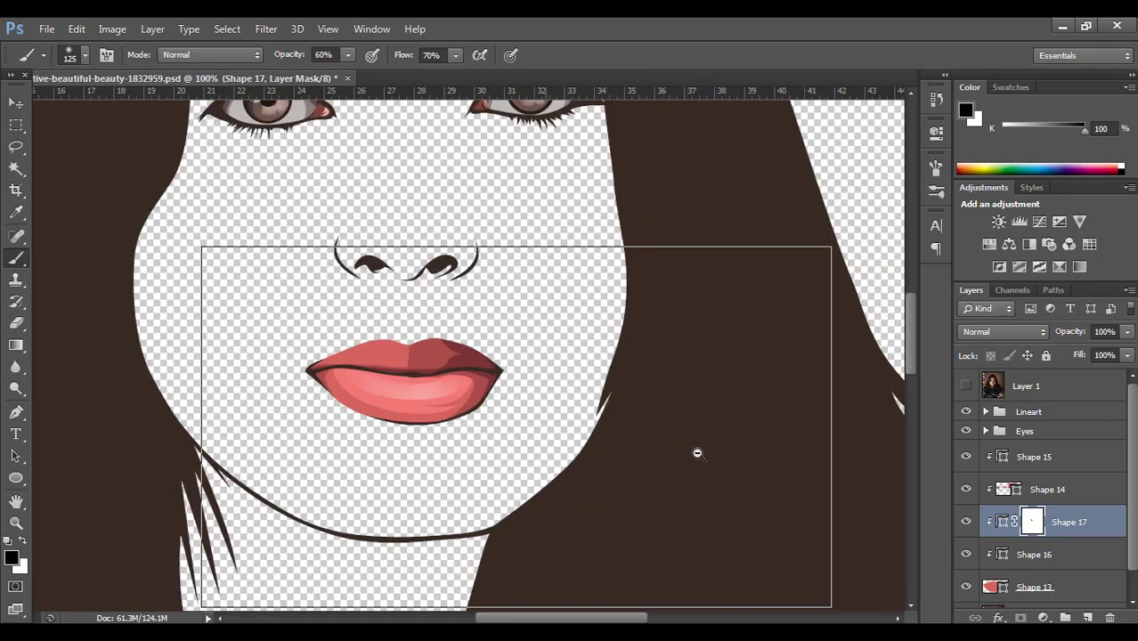
pyautogui.keyDown('alt'); pyautogui.click(535, 435); pyautogui.keyUp('alt')
pyautogui.click(968, 385)
pyautogui.click(968, 385)
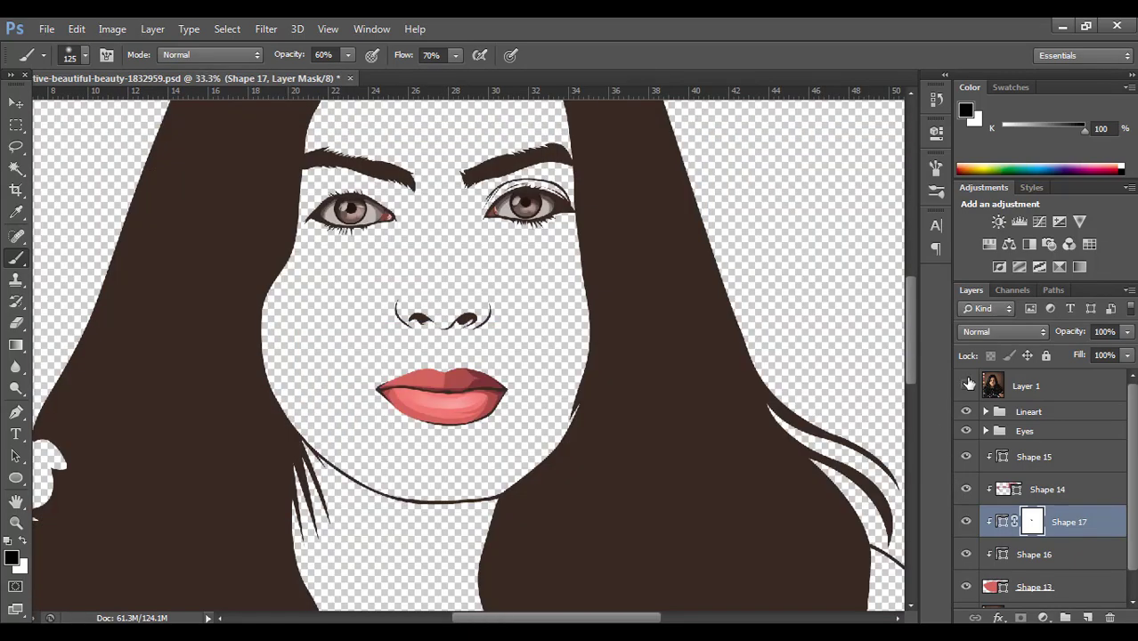
pyautogui.click(967, 385)
pyautogui.click(967, 385)
pyautogui.click(967, 385)
pyautogui.click(967, 384)
pyautogui.click(967, 384)
pyautogui.click(967, 385)
# Step: Draw a thin, closed light pink highlight with a notched right end across the middle of the lower lip with the Pen tool
pyautogui.keyDown('ctrl'); pyautogui.click(433, 434); pyautogui.keyUp('ctrl')
pyautogui.keyDown('ctrl'); pyautogui.click(458, 399); pyautogui.keyUp('ctrl')
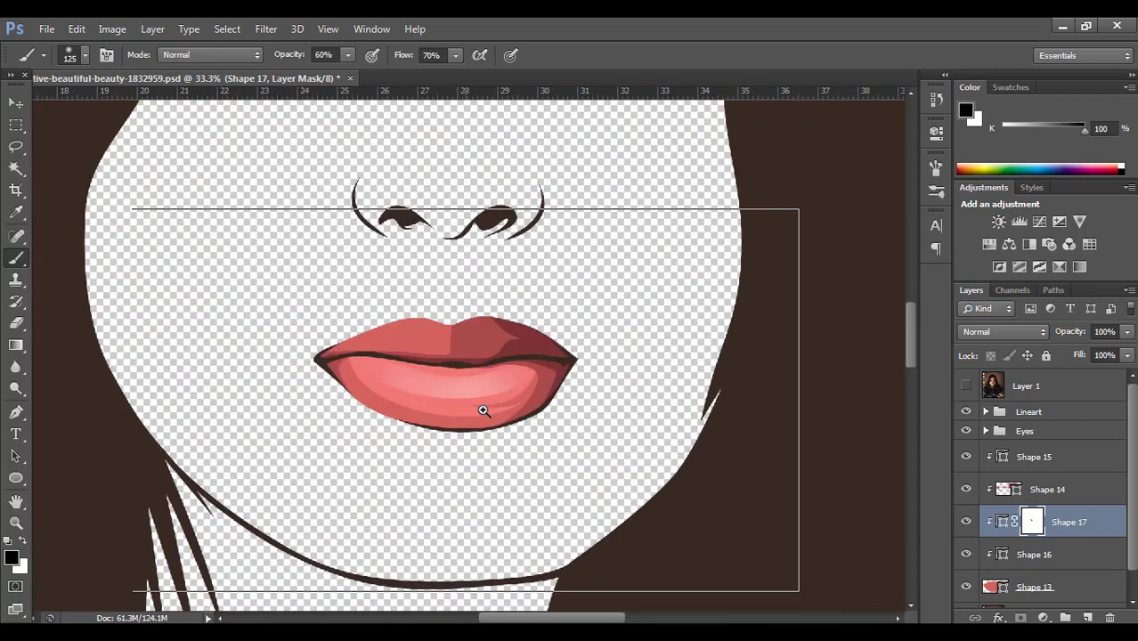
pyautogui.keyDown('ctrl'); pyautogui.click(474, 405); pyautogui.keyUp('ctrl')
pyautogui.click(16, 414)
pyautogui.keyDown('ctrl'); pyautogui.click(460, 371); pyautogui.keyUp('ctrl')
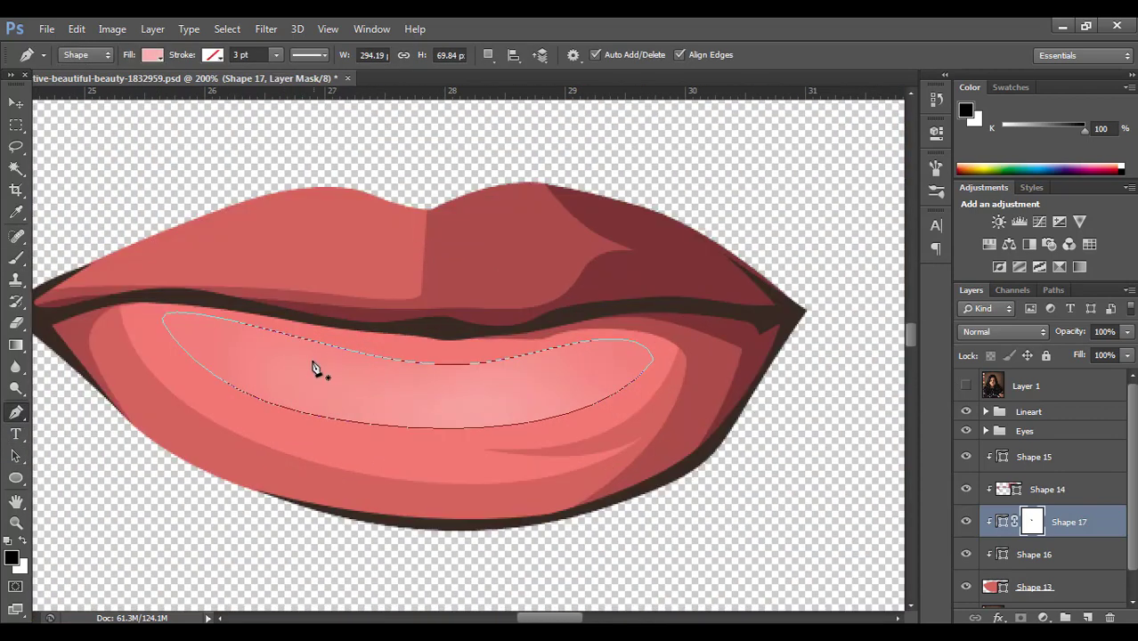
pyautogui.click(308, 360)
pyautogui.moveTo(566, 364); pyautogui.dragTo(713, 324)
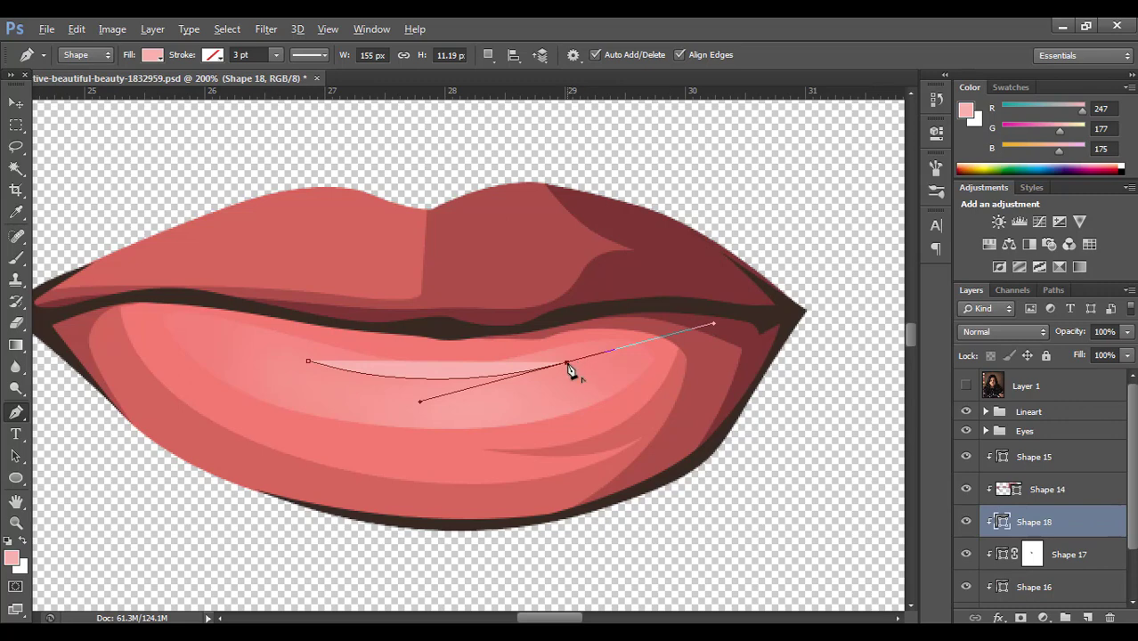
pyautogui.keyDown('alt'); pyautogui.click(567, 364); pyautogui.keyUp('alt')
pyautogui.click(478, 390)
pyautogui.moveTo(613, 364); pyautogui.dragTo(545, 405)
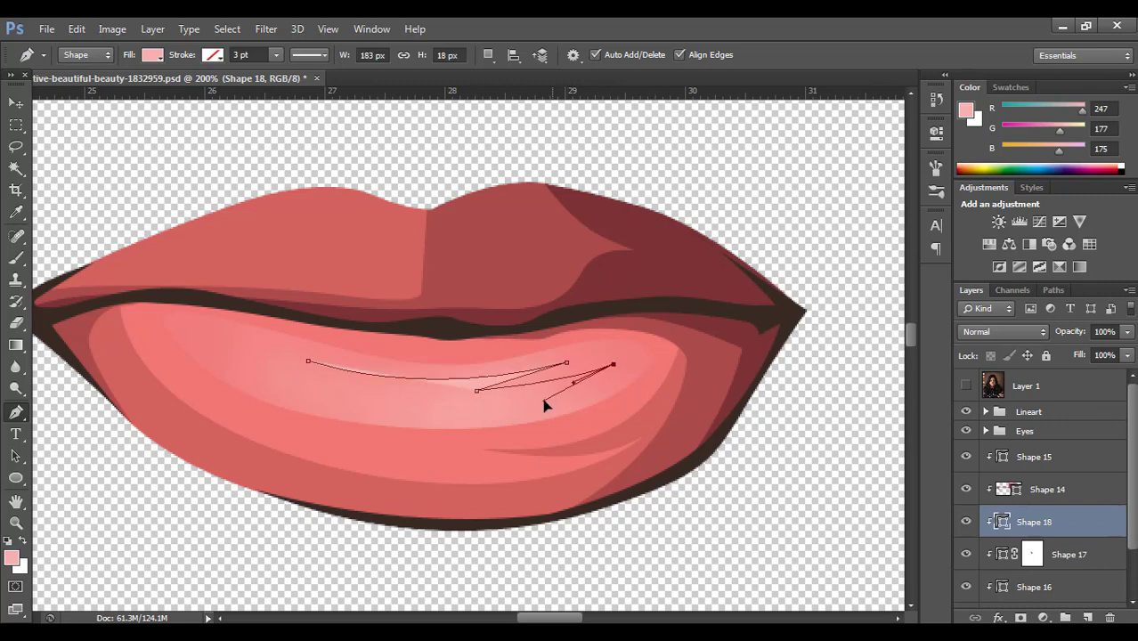
pyautogui.click(309, 360)
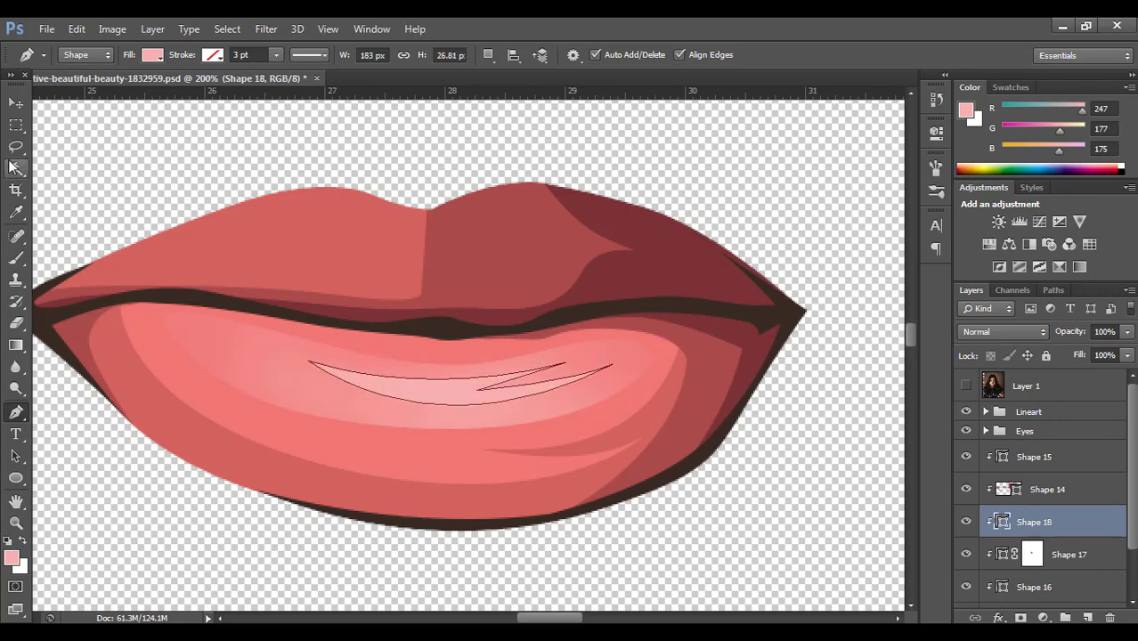
# Step: Examine the finished lips within the whole portrait and compare them with the reference photo
pyautogui.click(15, 103)
pyautogui.keyDown('alt'); pyautogui.click(486, 327); pyautogui.keyUp('alt')
pyautogui.keyDown('alt'); pyautogui.click(528, 356); pyautogui.keyUp('alt')
pyautogui.keyDown('alt'); pyautogui.click(518, 363); pyautogui.keyUp('alt')
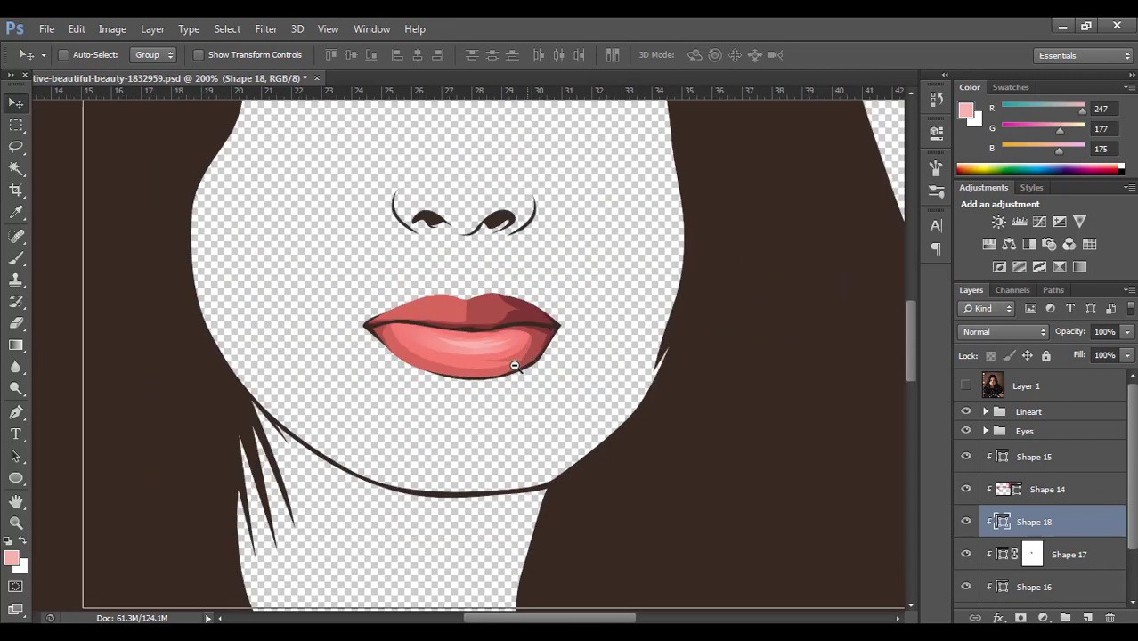
pyautogui.keyDown('alt'); pyautogui.click(514, 366); pyautogui.keyUp('alt')
pyautogui.keyDown('alt'); pyautogui.click(520, 371); pyautogui.keyUp('alt')
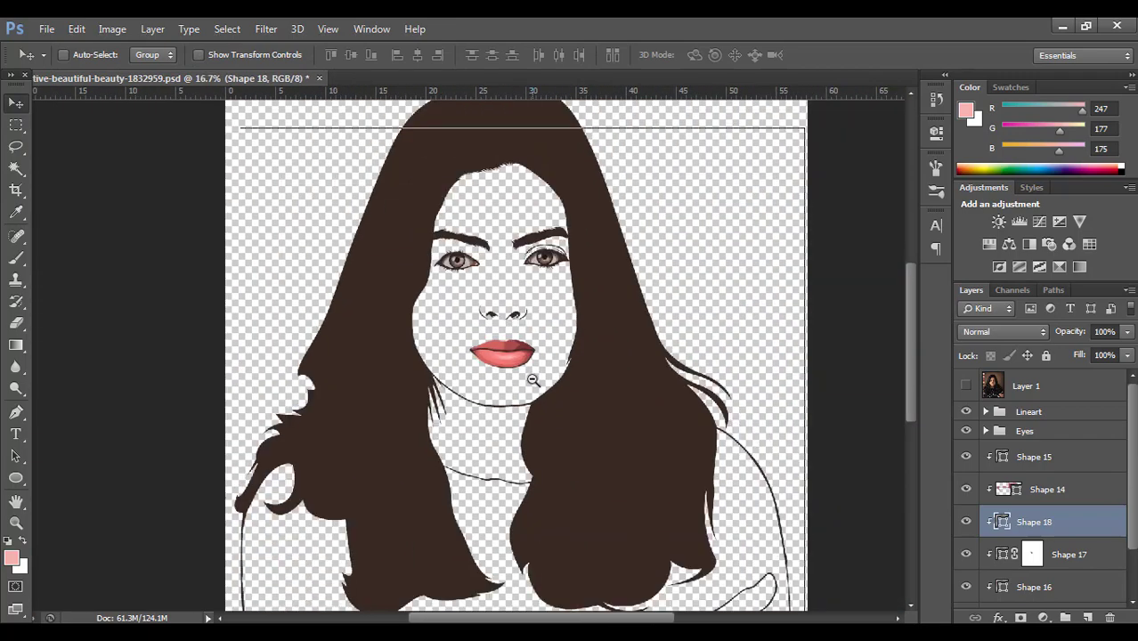
pyautogui.keyDown('alt'); pyautogui.click(554, 385); pyautogui.keyUp('alt')
pyautogui.click(967, 387)
pyautogui.click(967, 386)
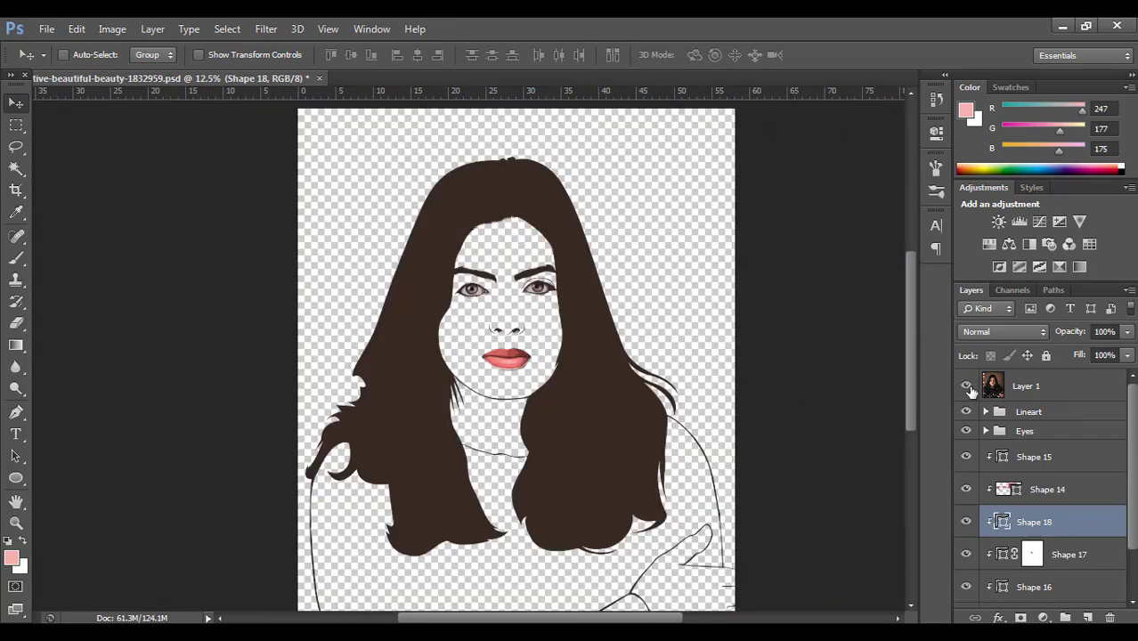
pyautogui.click(967, 387)
pyautogui.click(967, 386)
pyautogui.keyDown('ctrl'); pyautogui.click(602, 373); pyautogui.keyUp('ctrl')
pyautogui.keyDown('ctrl'); pyautogui.click(605, 371); pyautogui.keyUp('ctrl')
pyautogui.keyDown('ctrl'); pyautogui.click(604, 373); pyautogui.keyUp('ctrl')
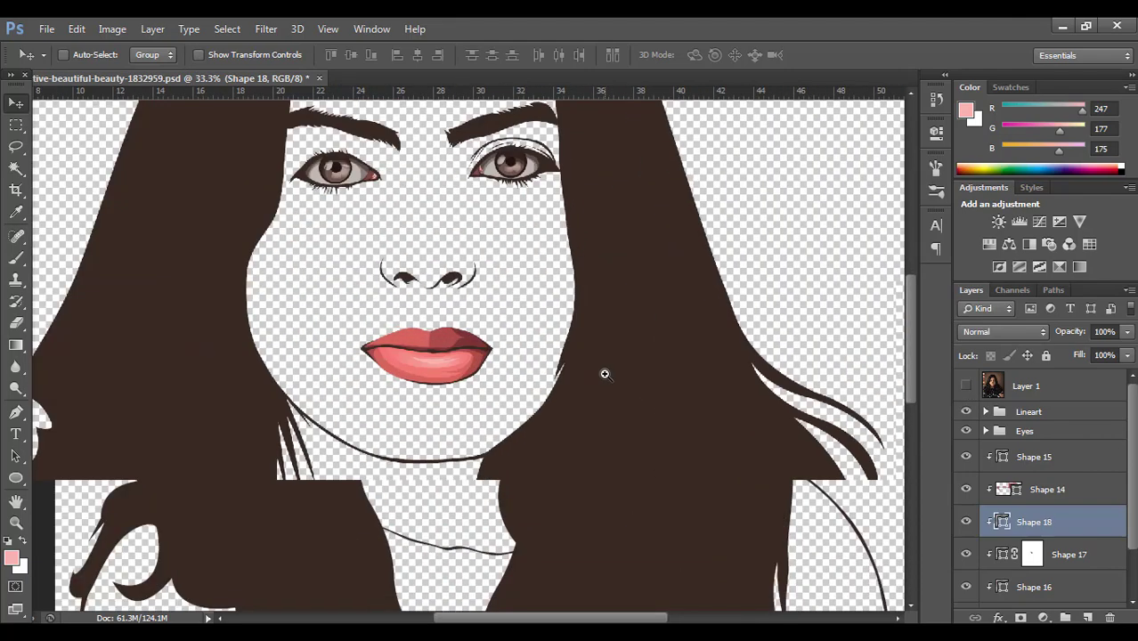
pyautogui.keyDown('alt'); pyautogui.click(596, 374); pyautogui.keyUp('alt')
# Step: Group all the lip layers from Shape 15 down to Shape 13 and name the group Lip
pyautogui.click(1024, 457)
pyautogui.scroll(-2, 1033, 498)
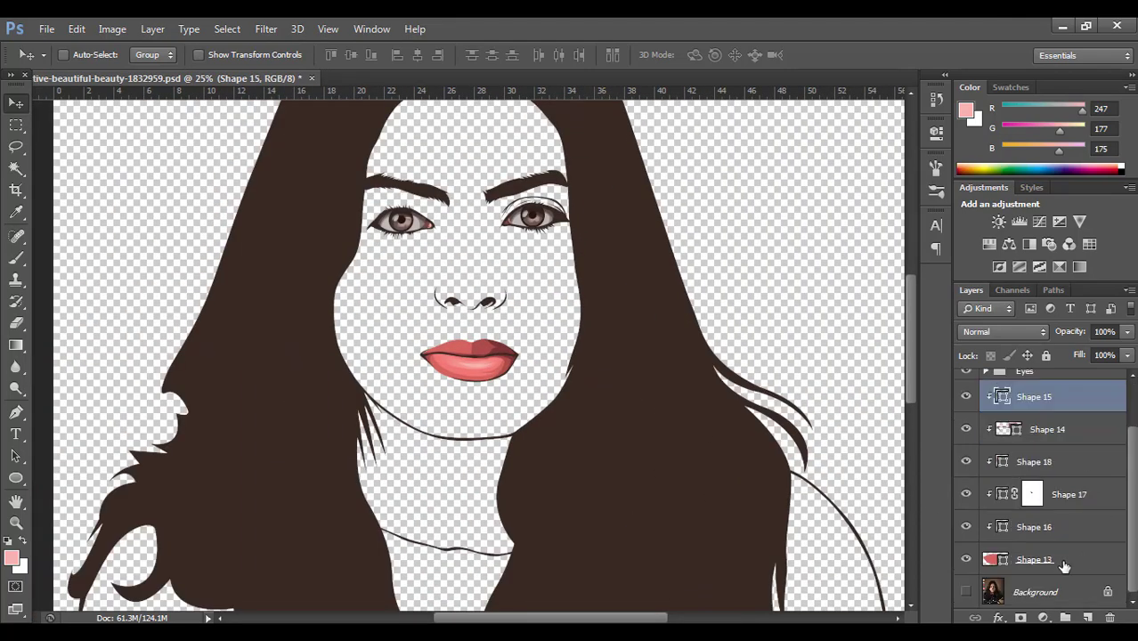
pyautogui.keyDown('shift'); pyautogui.click(1046, 550); pyautogui.keyUp('shift')
pyautogui.scroll(2, 1055, 561)
pyautogui.hotkey('ctrl', 'g')
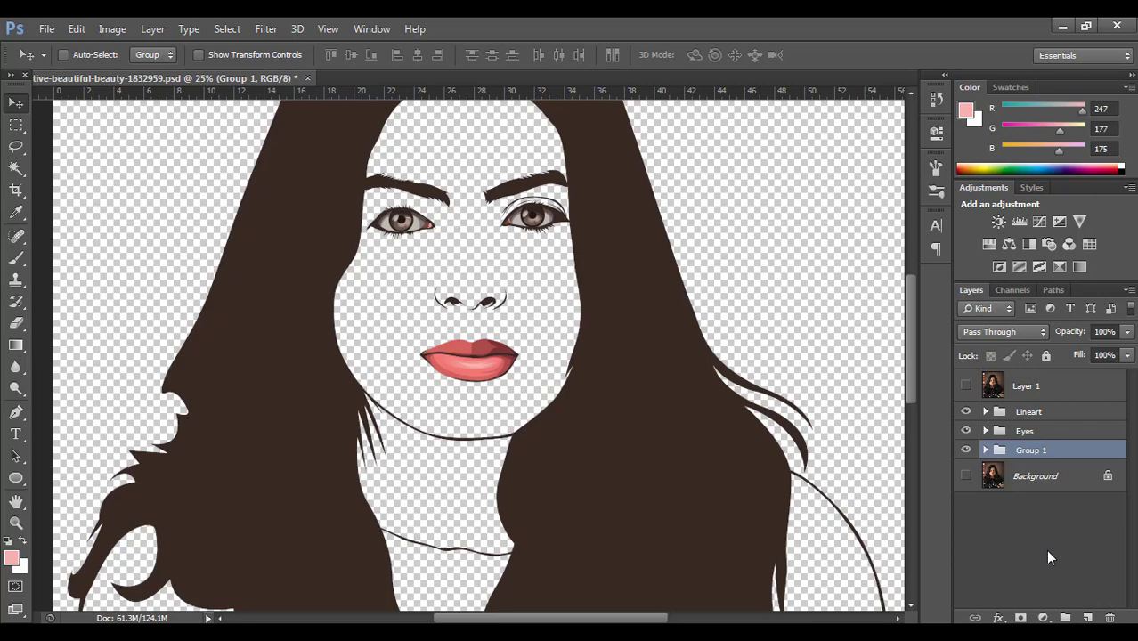
pyautogui.doubleClick(1028, 451)
pyautogui.press('Return')
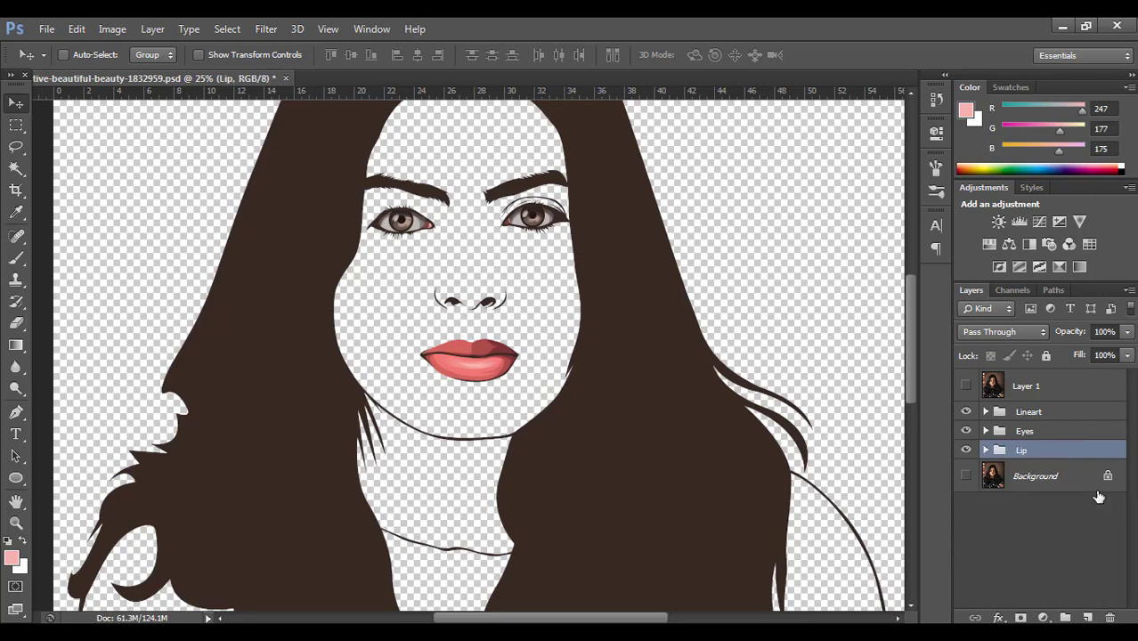